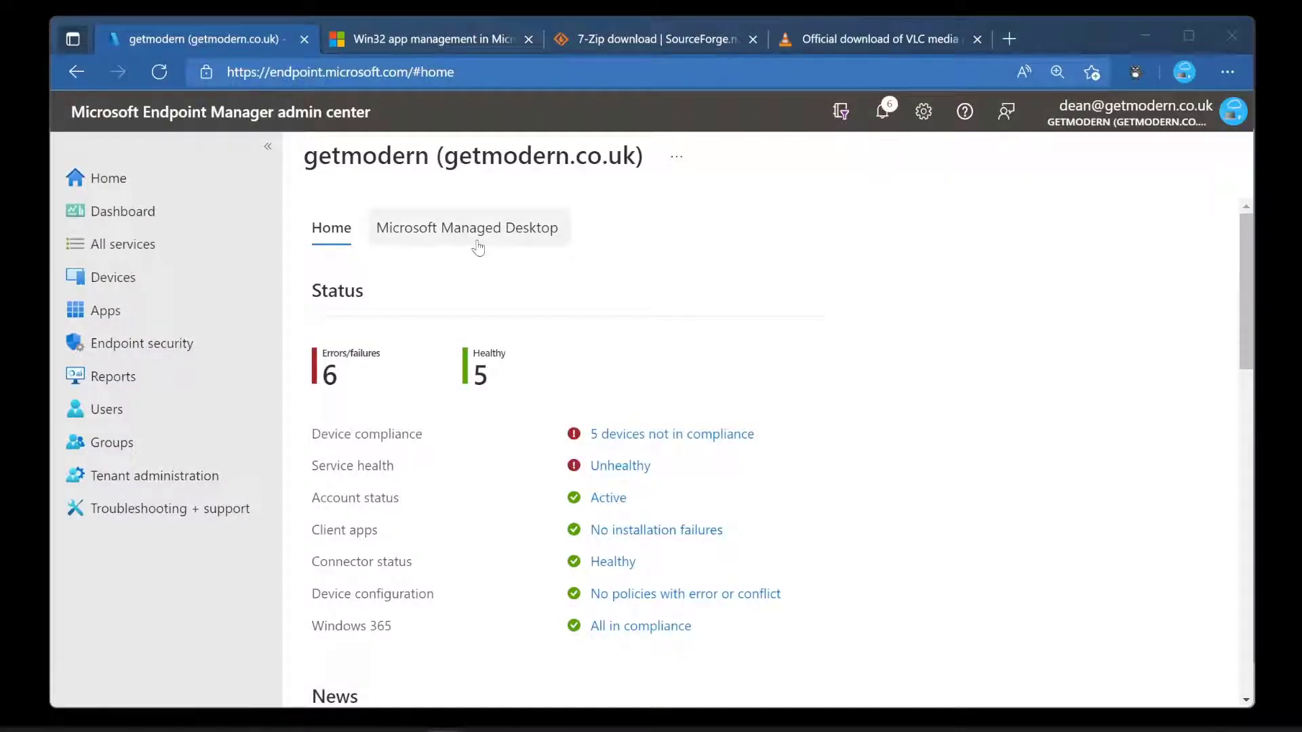
Step: Show Apps > All apps, listing the existing 7-Zip Win32 and MSI entries
{"action": "left_click", "coordinate": [135, 311]}
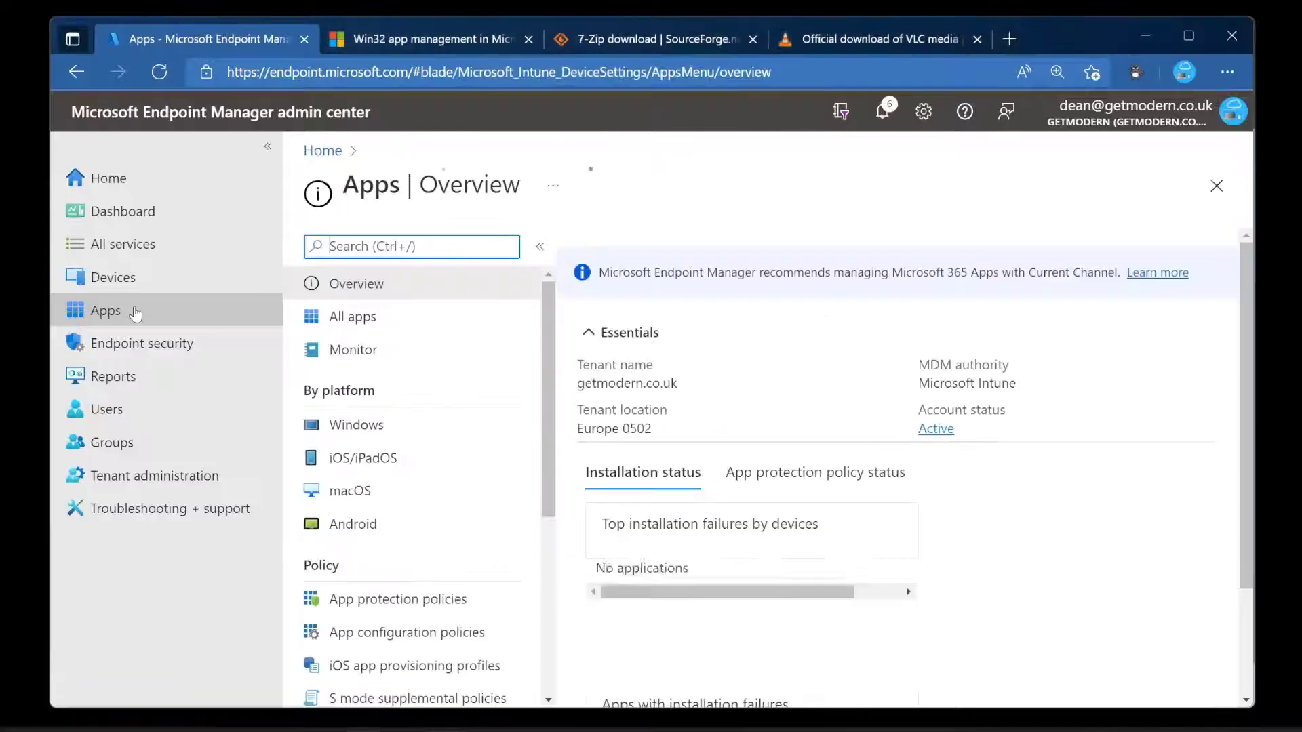
{"action": "left_click", "coordinate": [494, 325]}
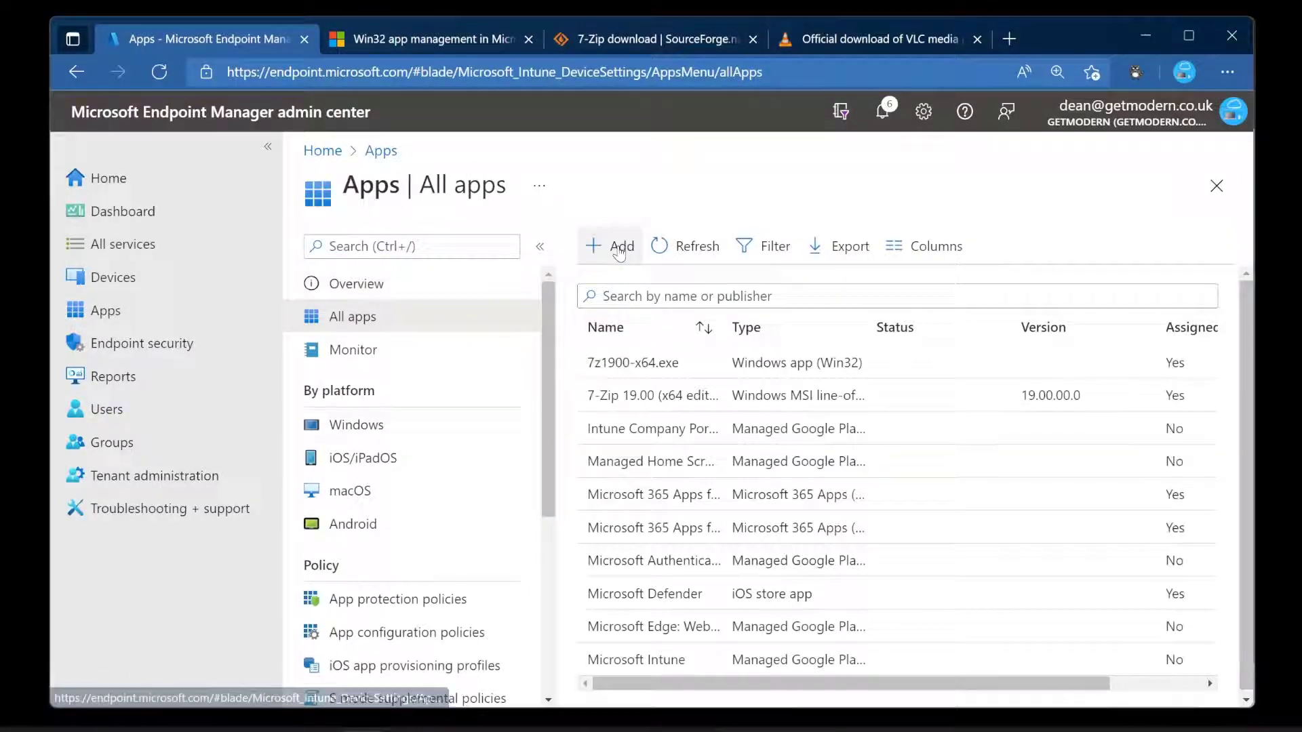
Step: Add a new app, trying Line-of-business app before settling on Windows app (Win32) as its type
{"action": "left_click", "coordinate": [618, 248]}
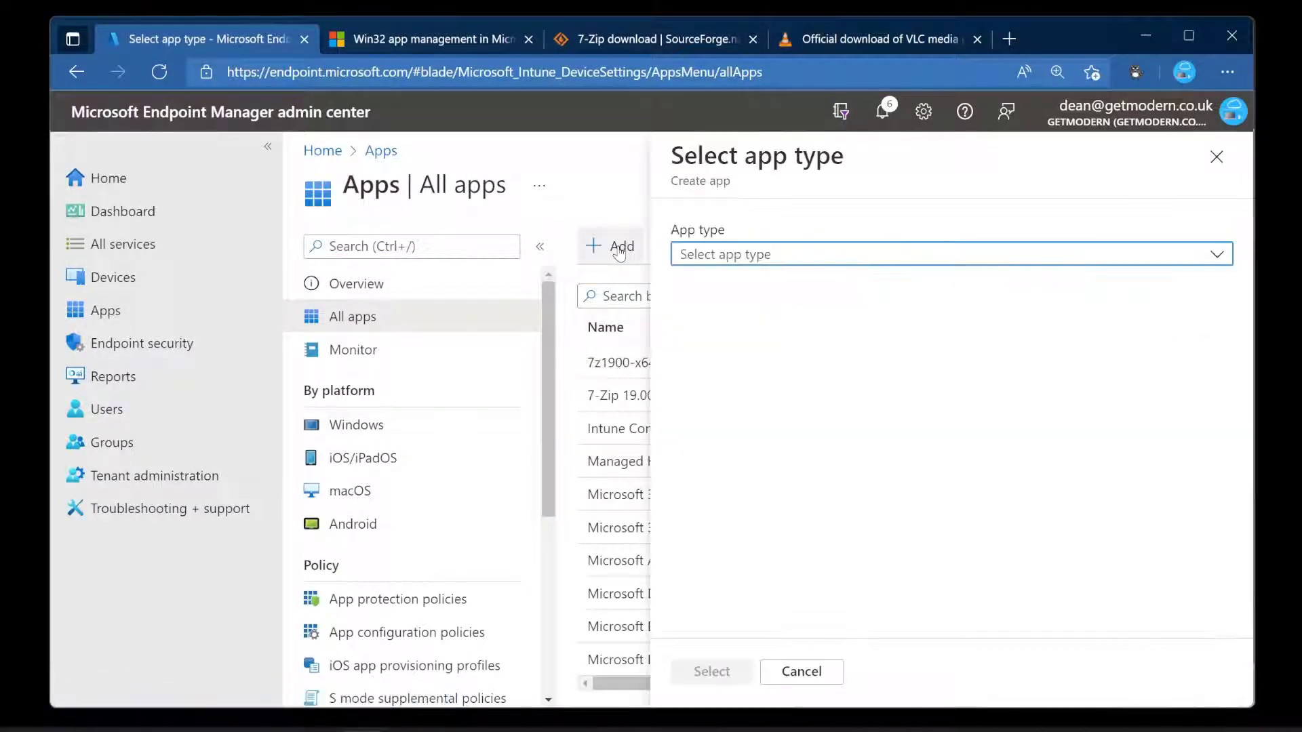
{"action": "left_click", "coordinate": [827, 258]}
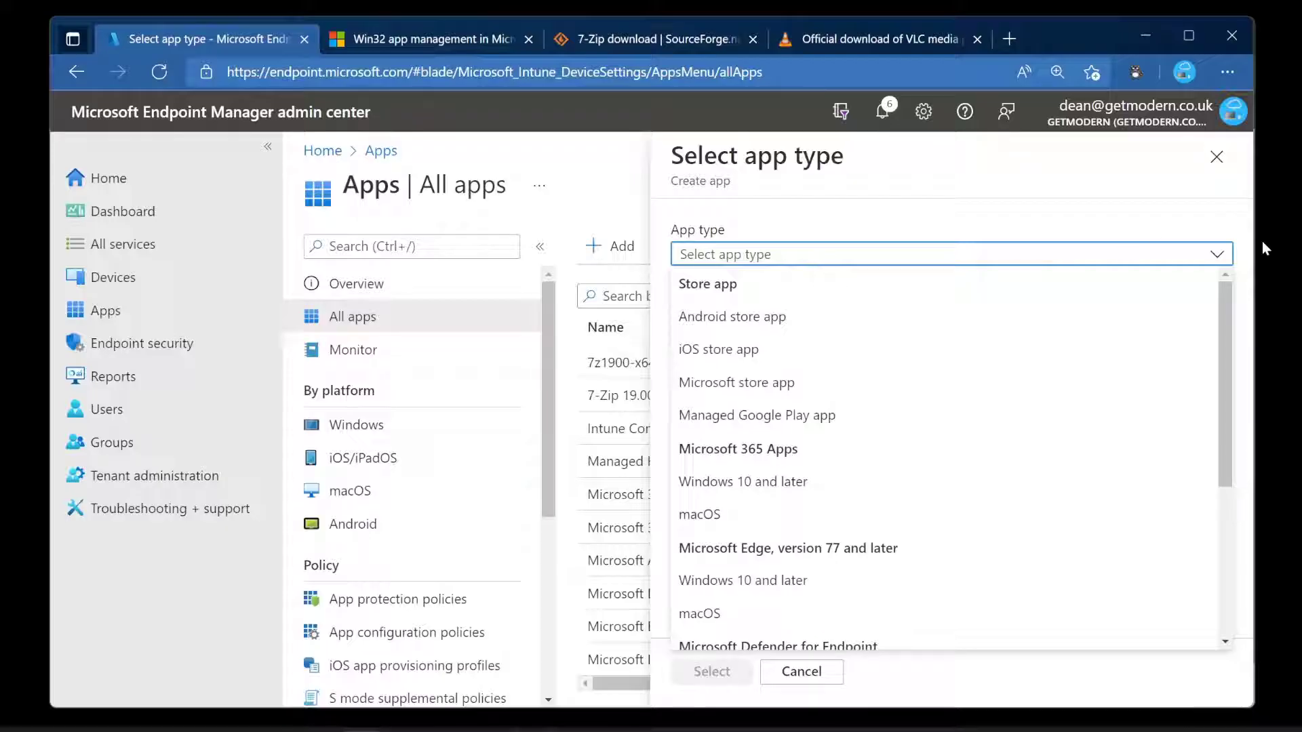
{"action": "left_click_drag", "start_coordinate": [1226, 312], "coordinate": [1214, 475]}
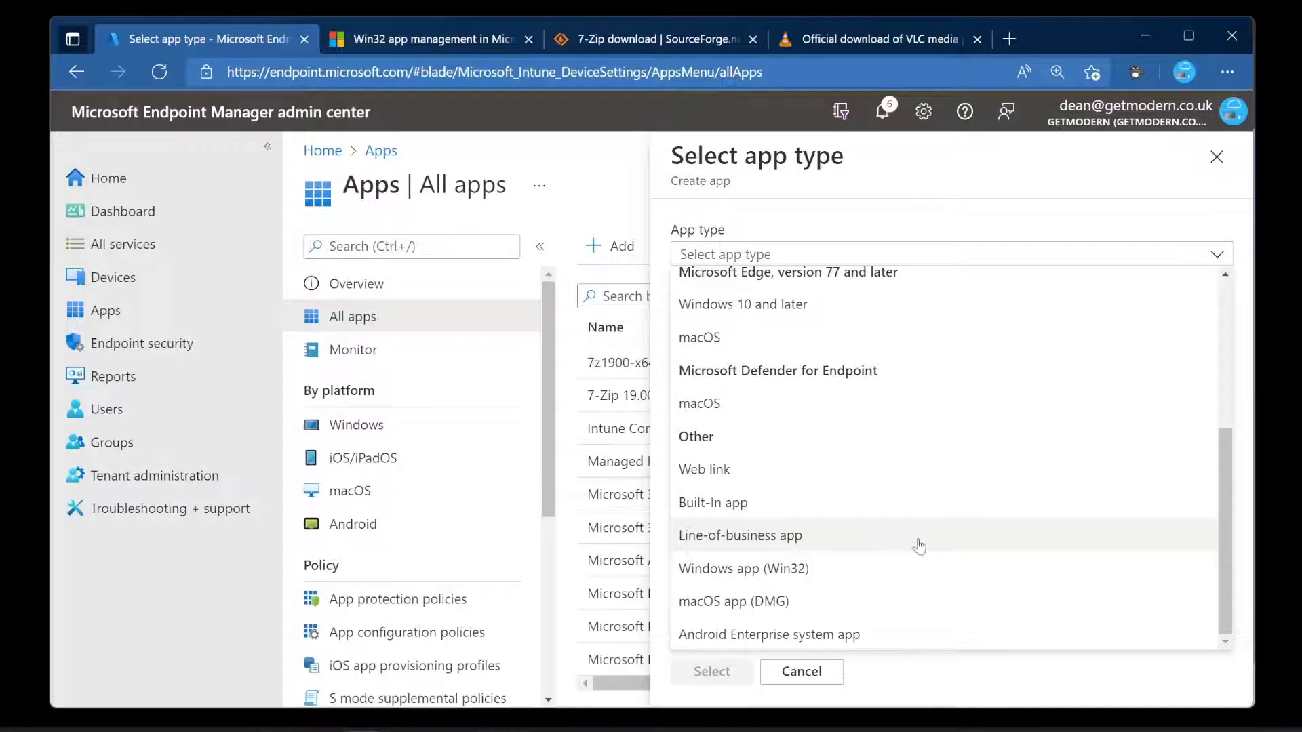
{"action": "left_click", "coordinate": [919, 546]}
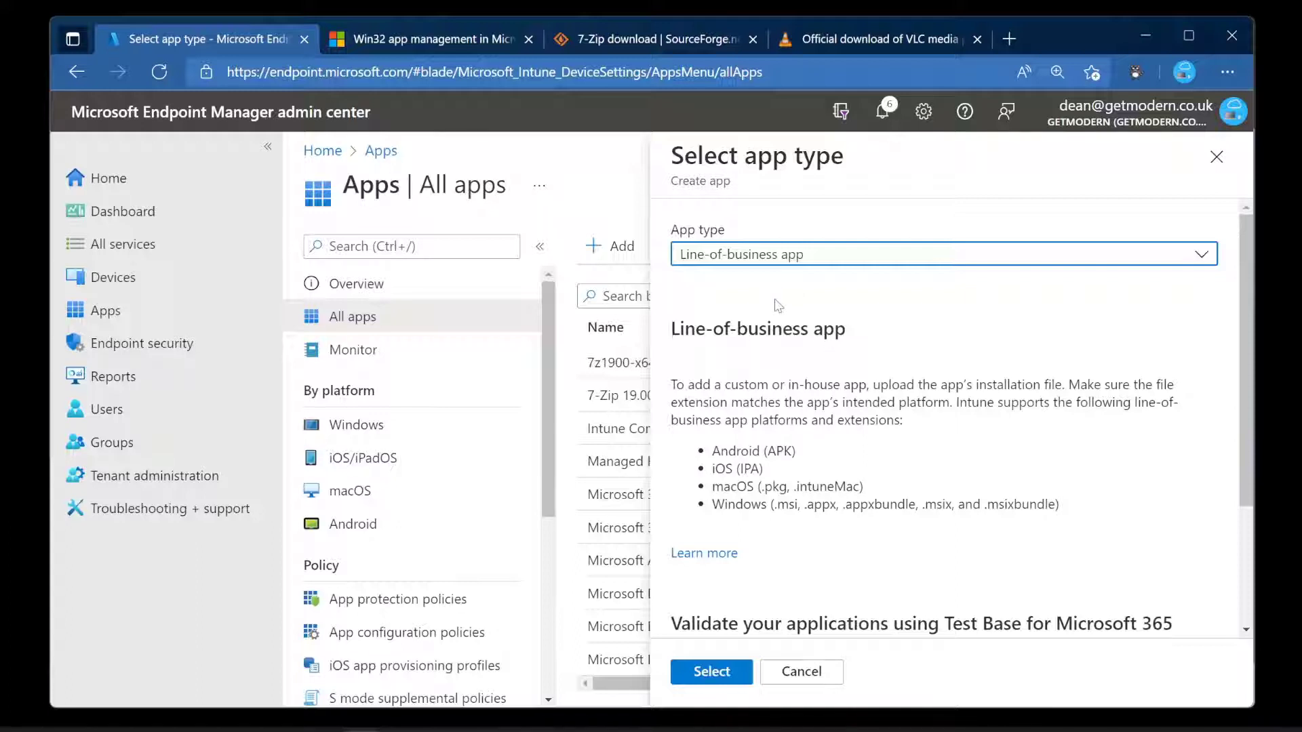
{"action": "left_click", "coordinate": [780, 256]}
{"action": "left_click", "coordinate": [814, 570]}
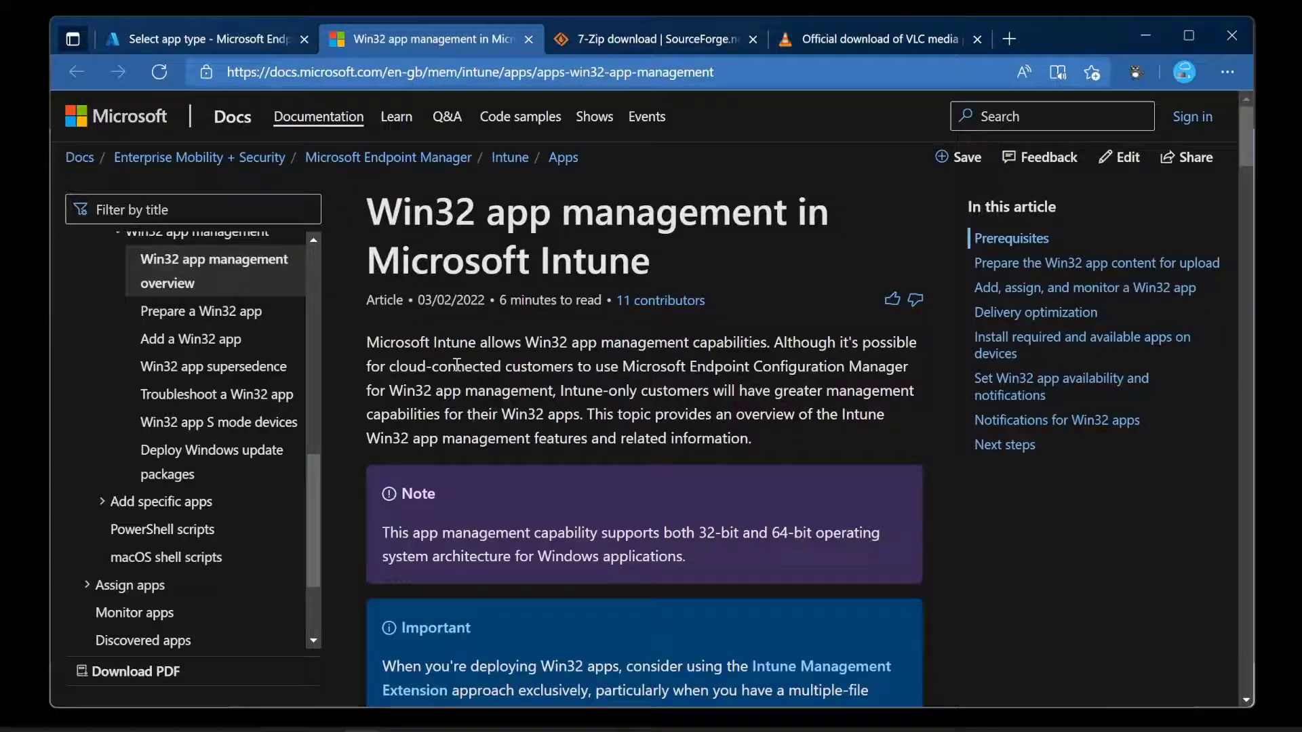
Step: Scroll through the Win32 app management article's Important note and Prerequisites section
{"action": "scroll", "coordinate": [470, 367], "scroll_direction": "down", "scroll_amount": 8}
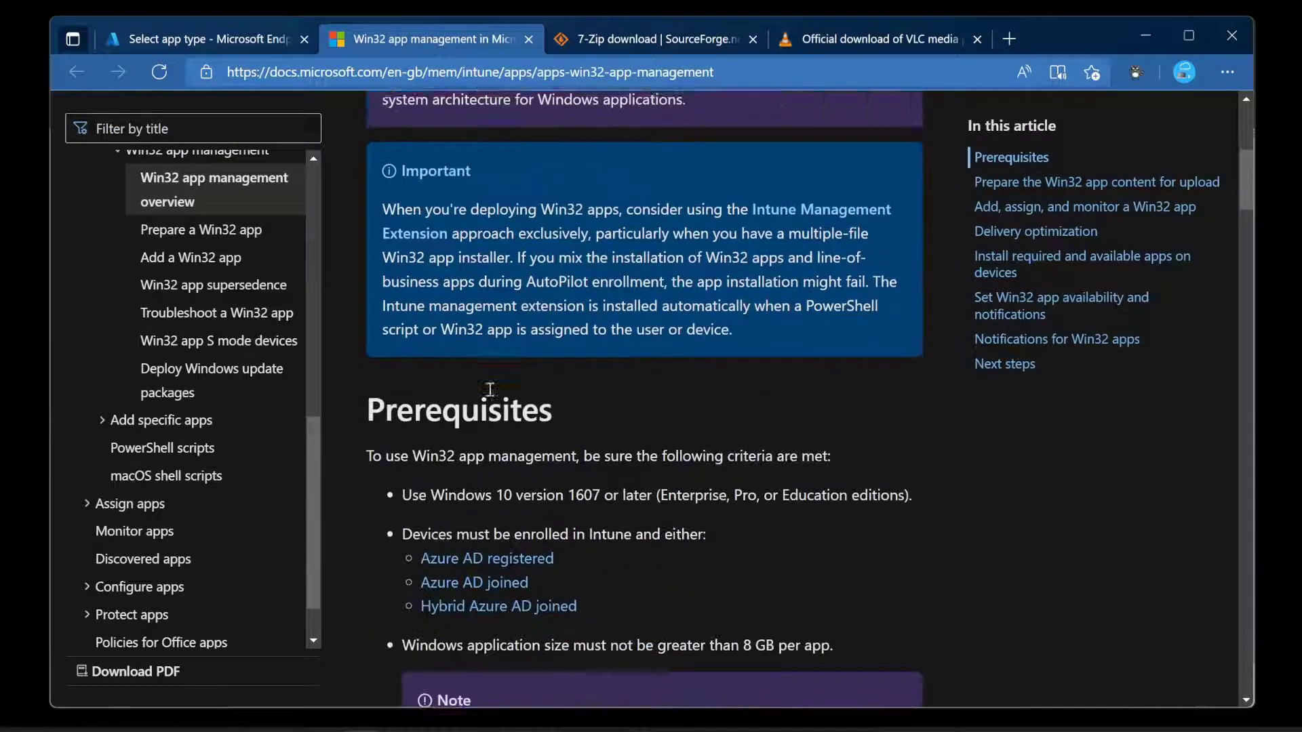
{"action": "scroll", "coordinate": [472, 423], "scroll_direction": "up", "scroll_amount": 1}
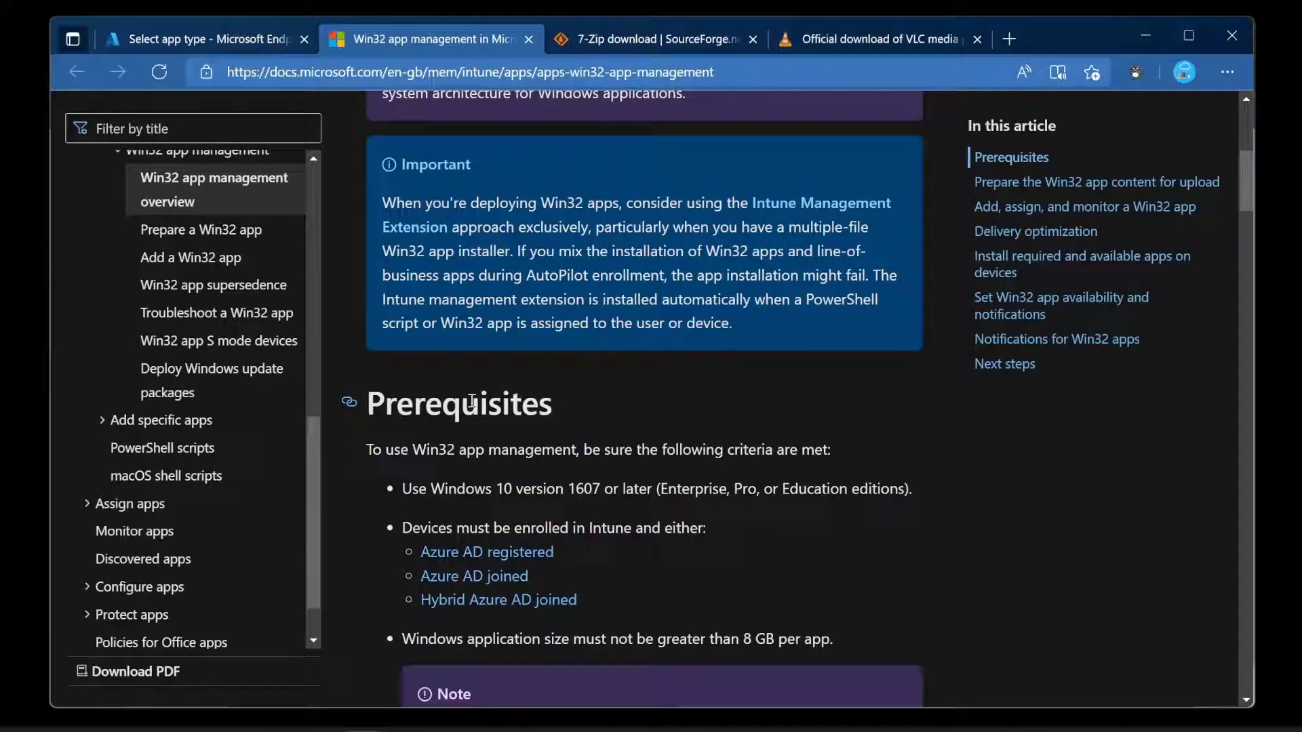
{"action": "scroll", "coordinate": [471, 403], "scroll_direction": "up", "scroll_amount": 1}
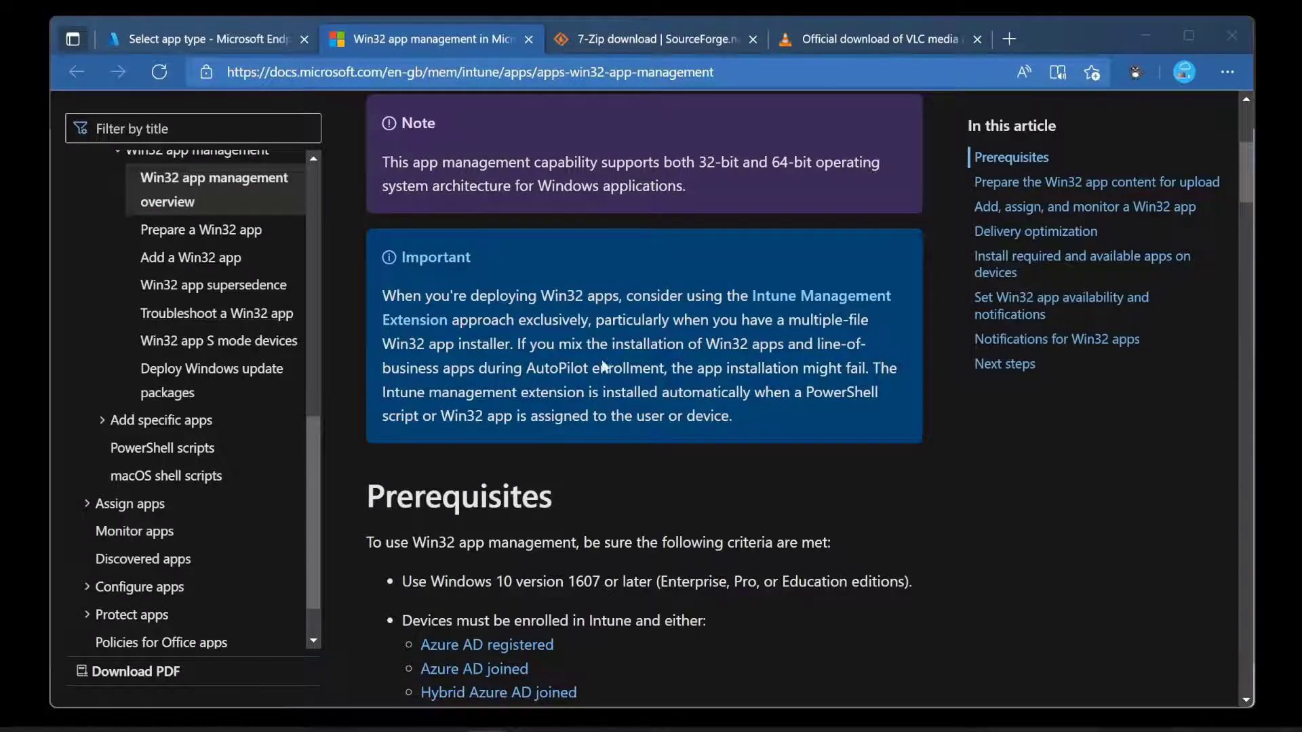
{"action": "scroll", "coordinate": [604, 366], "scroll_direction": "down", "scroll_amount": 4}
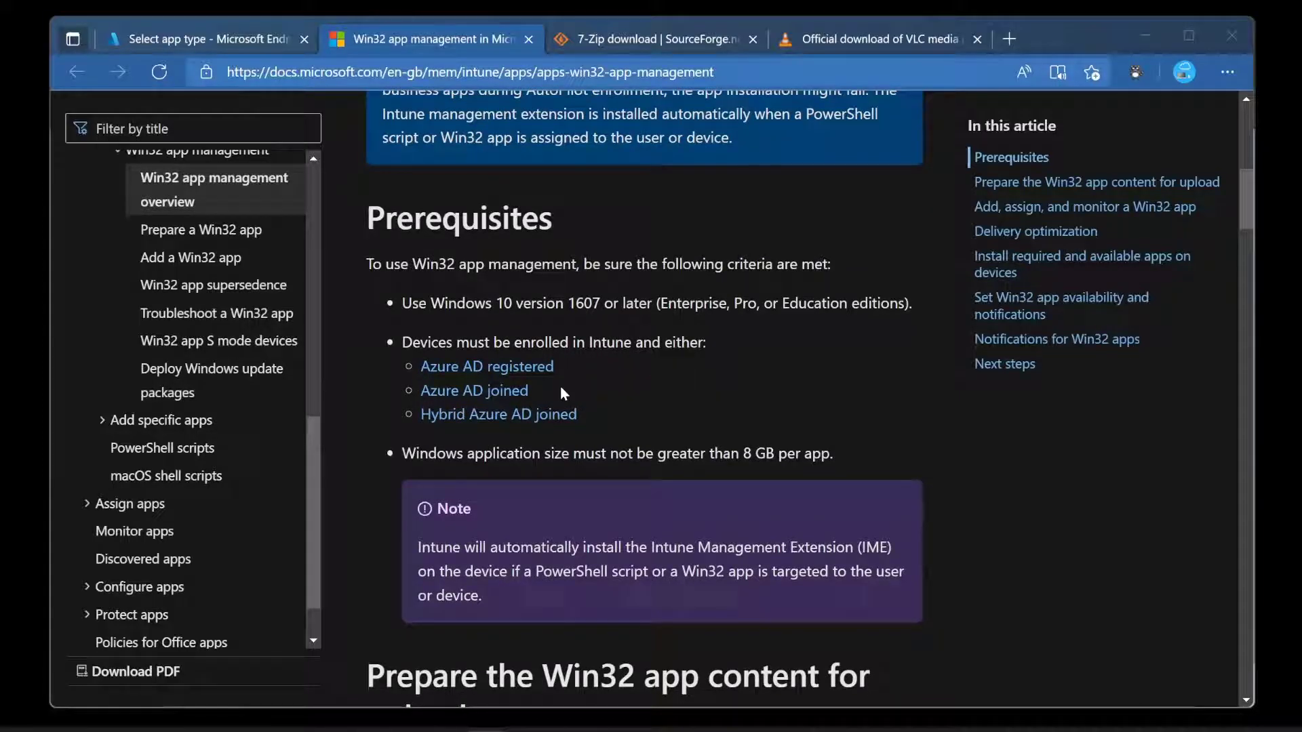
{"action": "scroll", "coordinate": [636, 412], "scroll_direction": "down", "scroll_amount": 3}
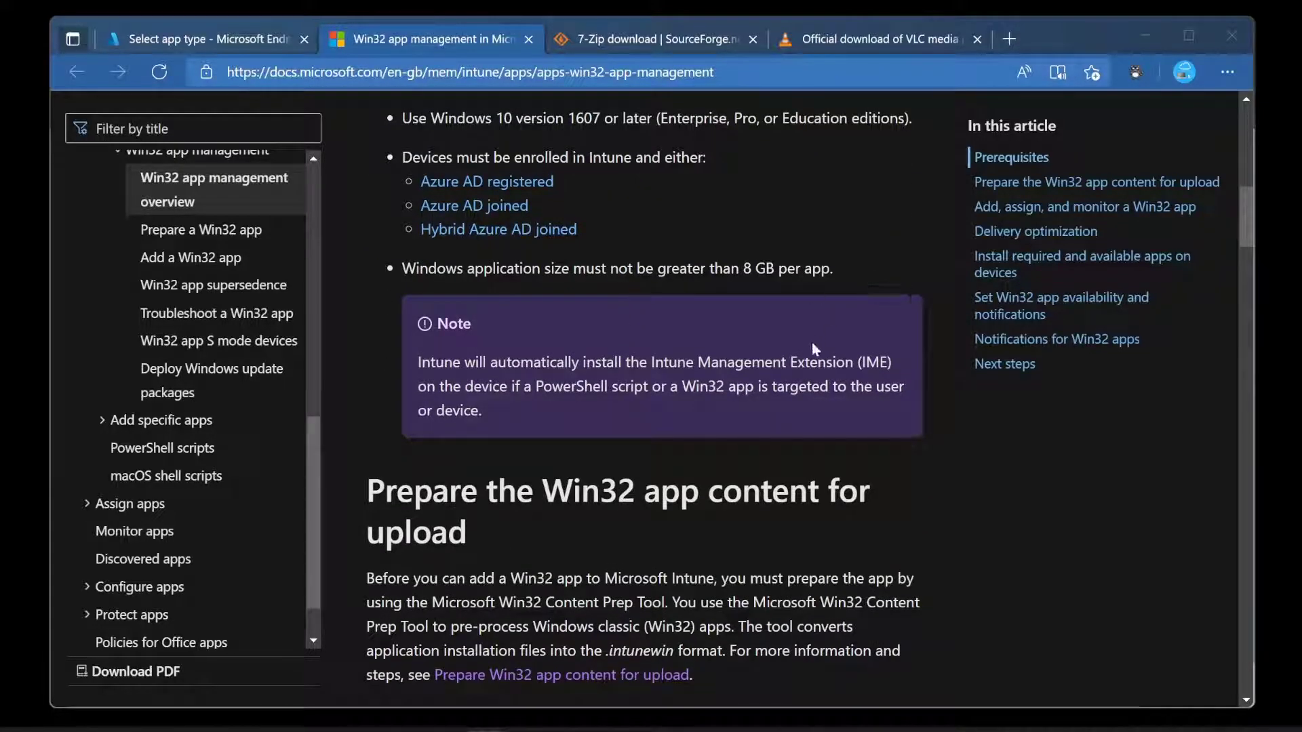
{"action": "scroll", "coordinate": [778, 385], "scroll_direction": "down", "scroll_amount": 2}
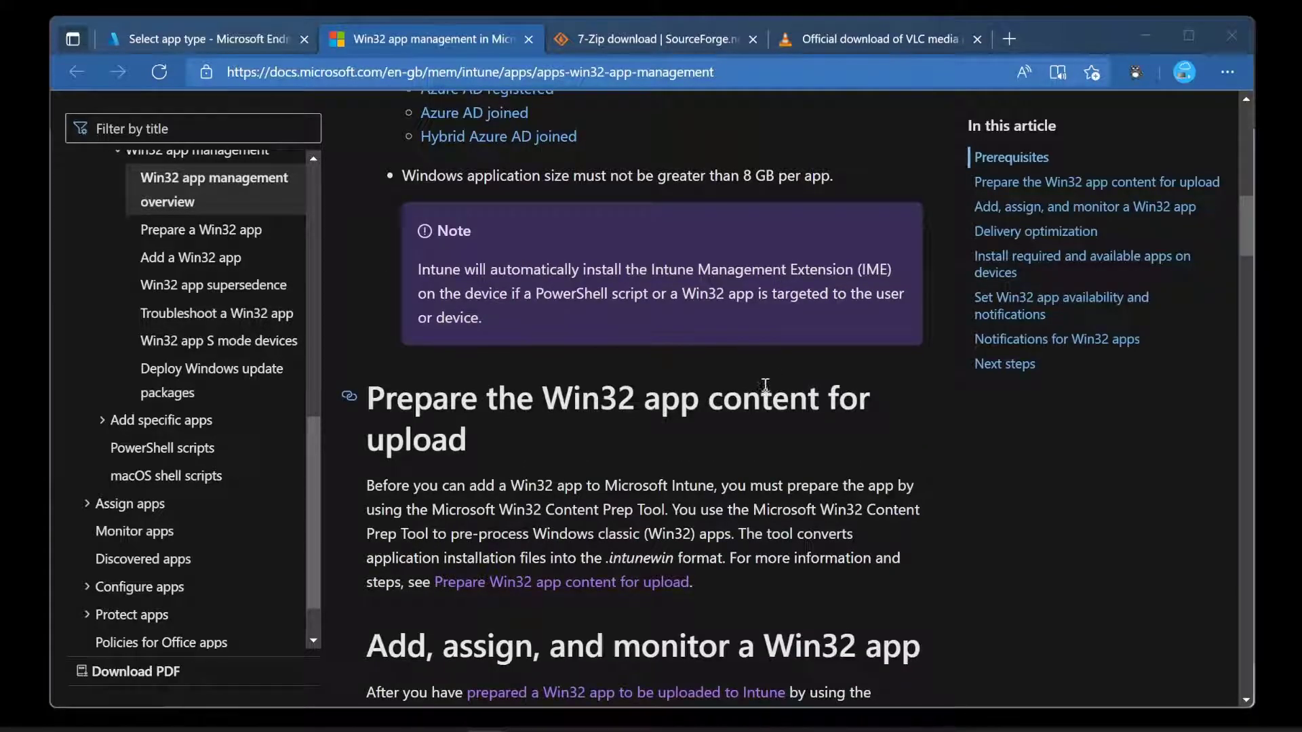
{"action": "scroll", "coordinate": [661, 387], "scroll_direction": "down", "scroll_amount": 2}
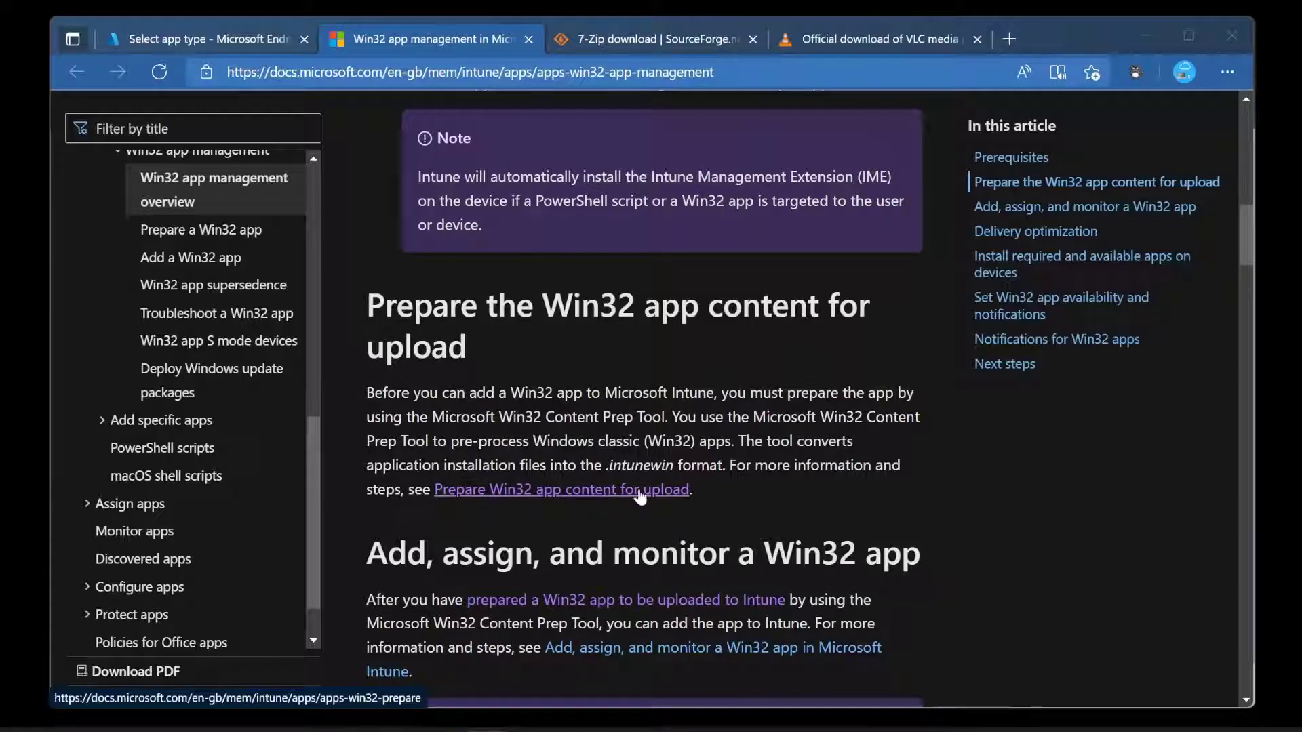
Step: Read the Prepare Win32 app content for upload article and follow its Microsoft Win32 Content Prep Tool link
{"action": "left_click", "coordinate": [641, 497]}
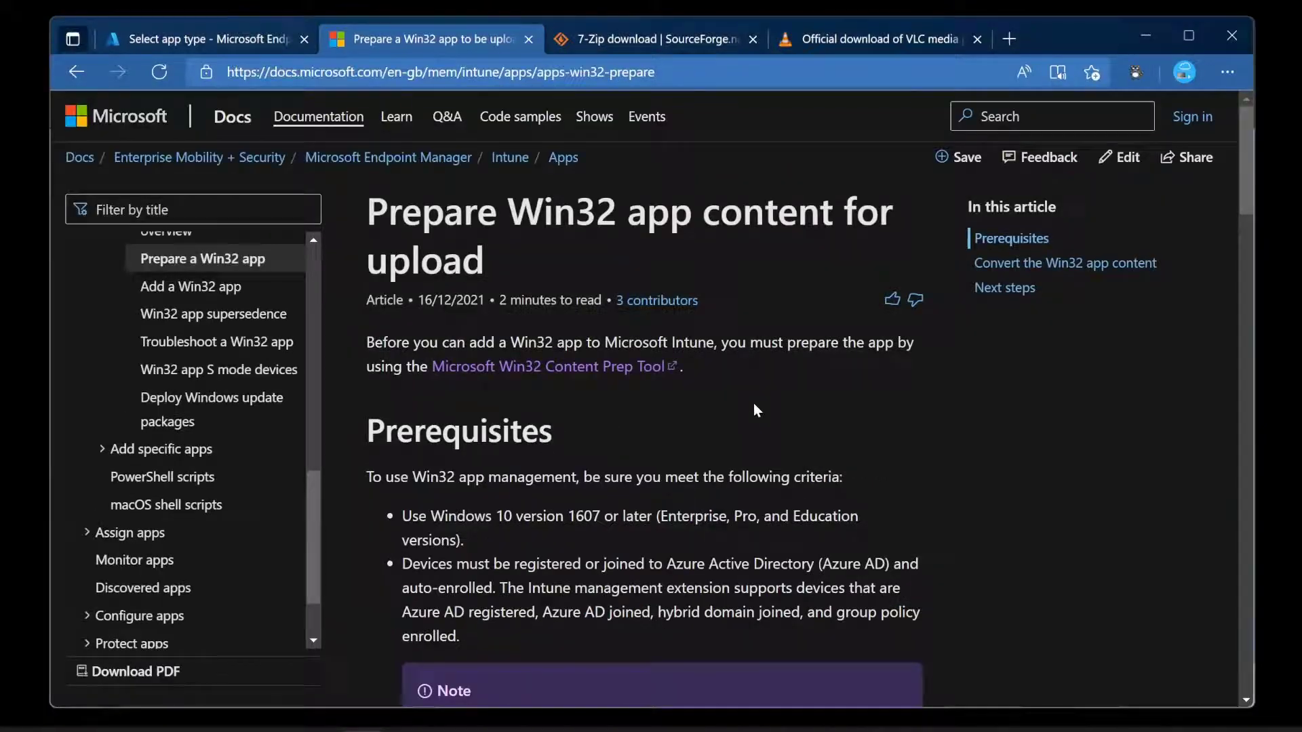
{"action": "scroll", "coordinate": [725, 406], "scroll_direction": "down", "scroll_amount": 2}
{"action": "scroll", "coordinate": [720, 410], "scroll_direction": "down", "scroll_amount": 1}
{"action": "scroll", "coordinate": [718, 414], "scroll_direction": "up", "scroll_amount": 3}
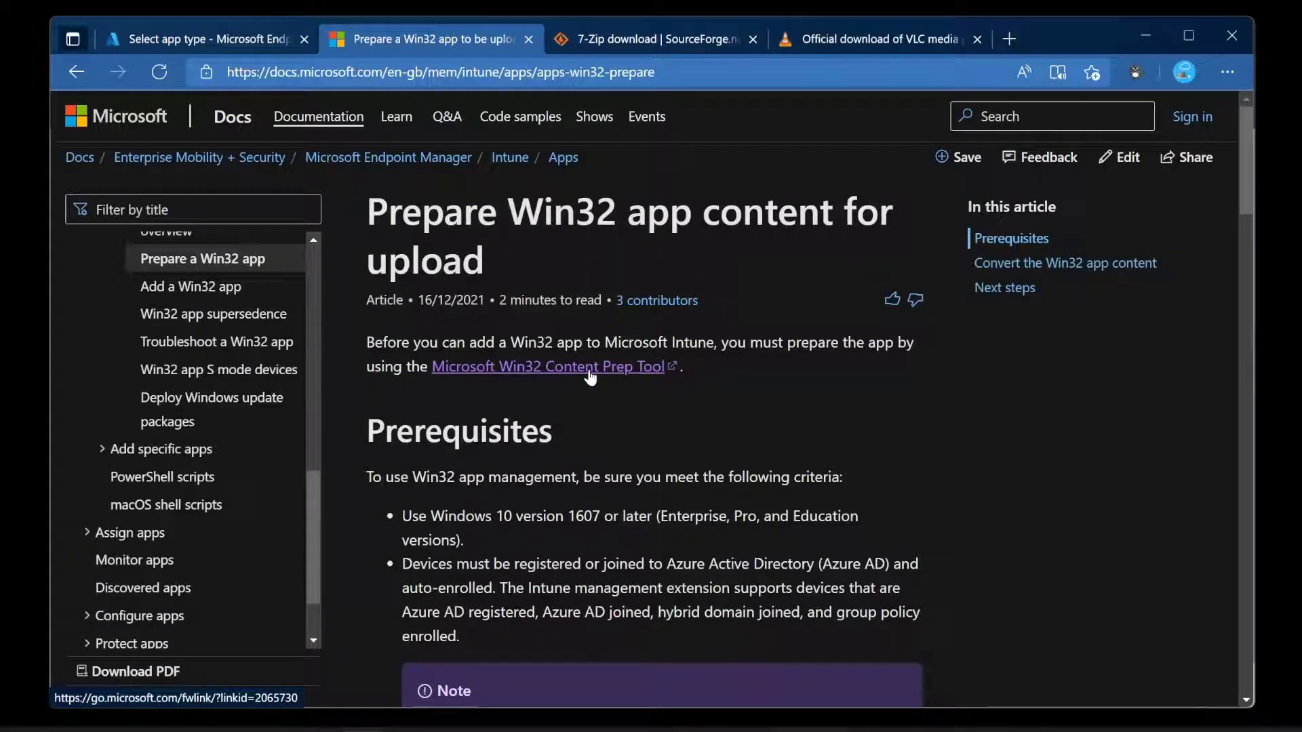
{"action": "scroll", "coordinate": [637, 442], "scroll_direction": "down", "scroll_amount": 5}
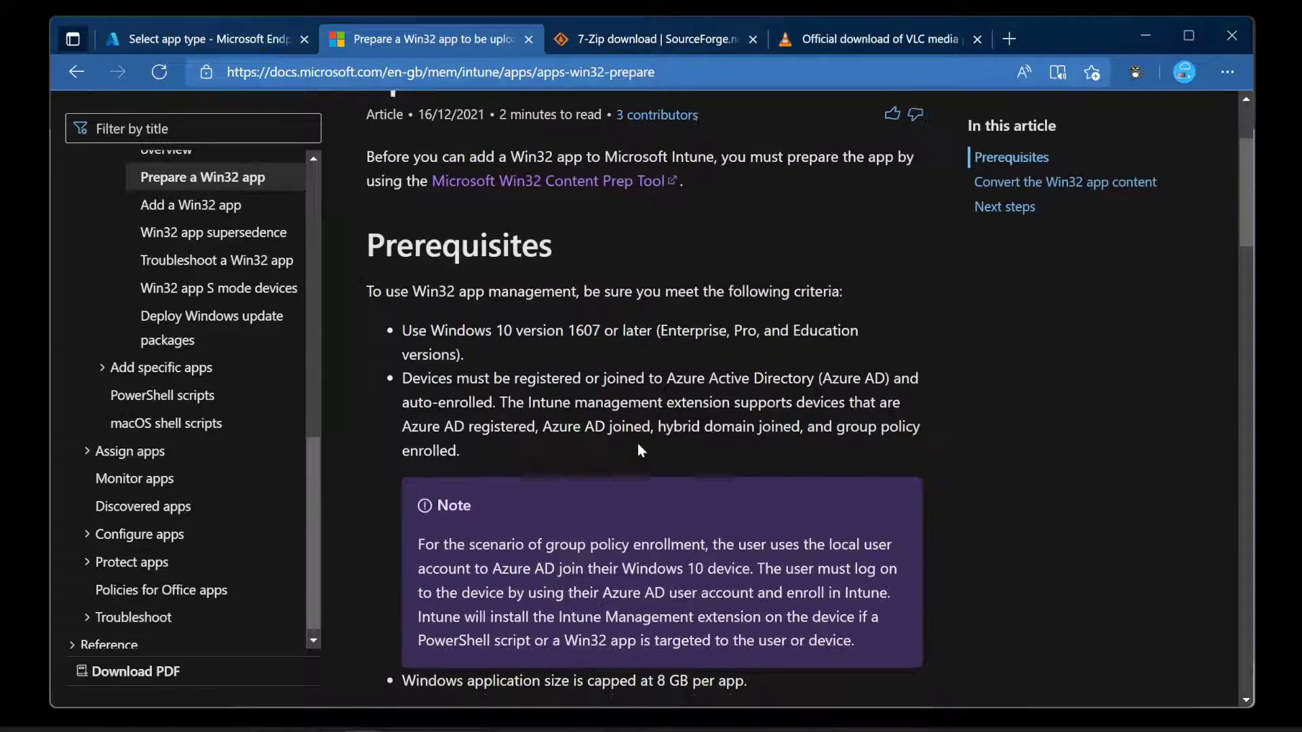
{"action": "scroll", "coordinate": [849, 465], "scroll_direction": "up", "scroll_amount": 3}
{"action": "scroll", "coordinate": [735, 452], "scroll_direction": "up", "scroll_amount": 3}
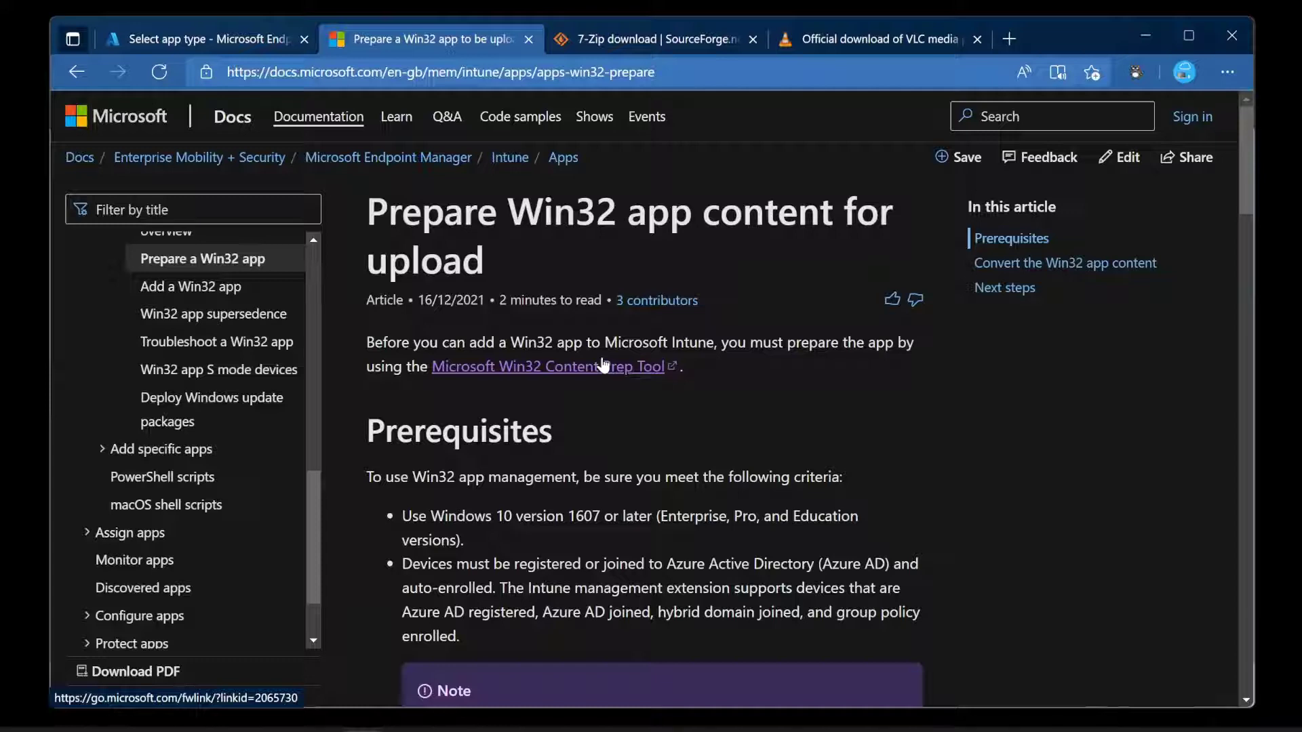
{"action": "left_click", "coordinate": [603, 365]}
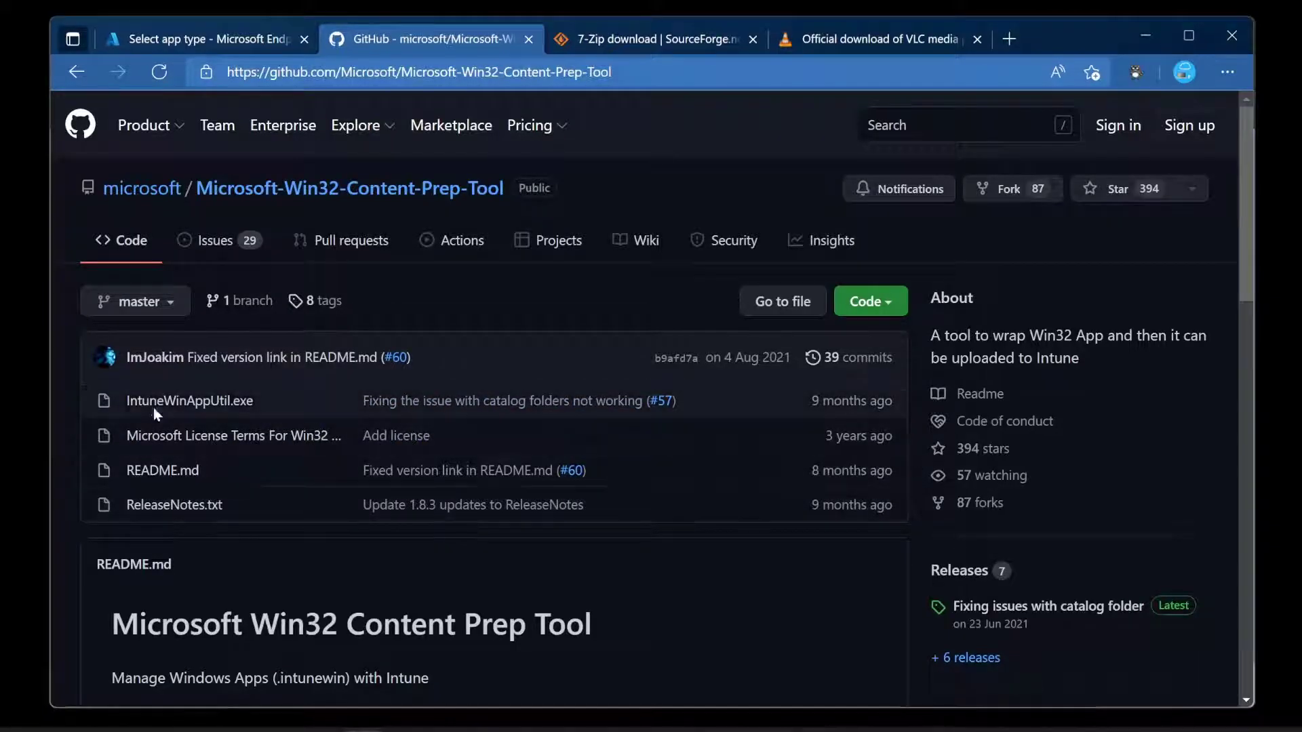
Step: Download IntuneWinAppUtil.exe (53 KB) from the repository and show it in the Downloads folder
{"action": "left_click", "coordinate": [234, 404]}
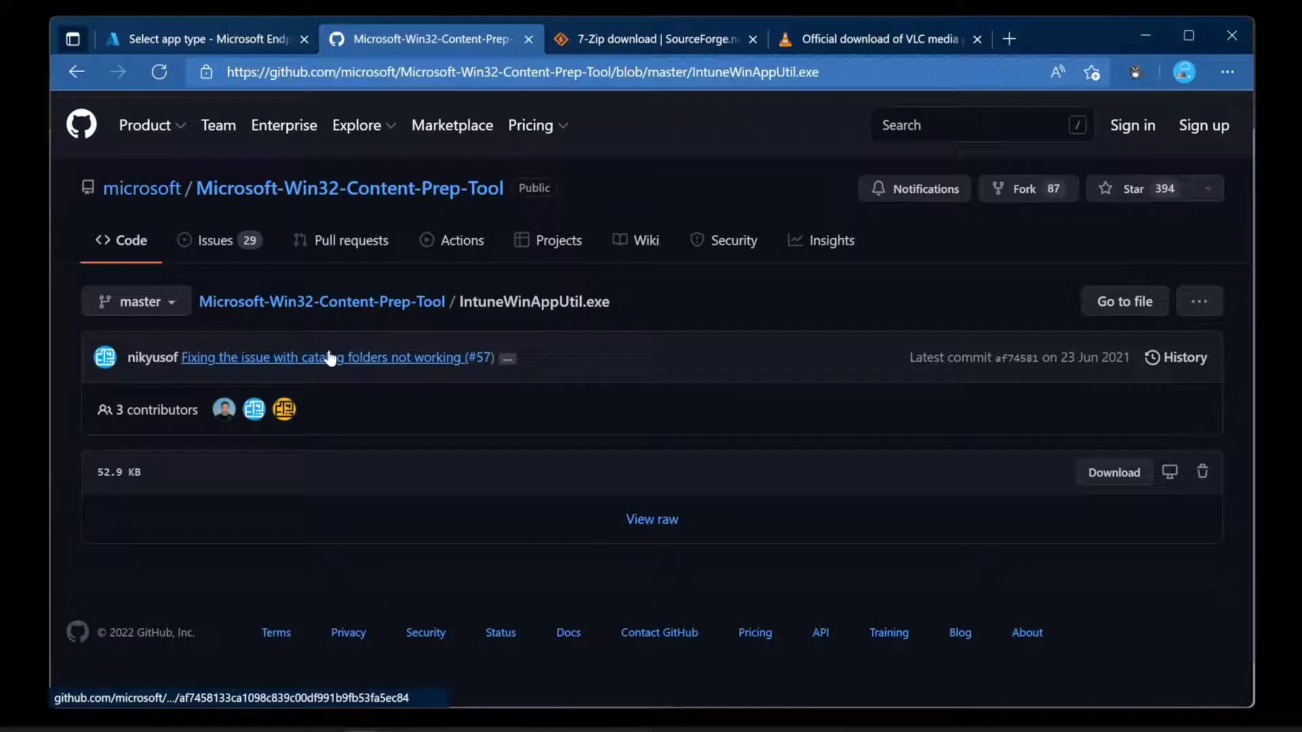
{"action": "left_click", "coordinate": [1093, 474]}
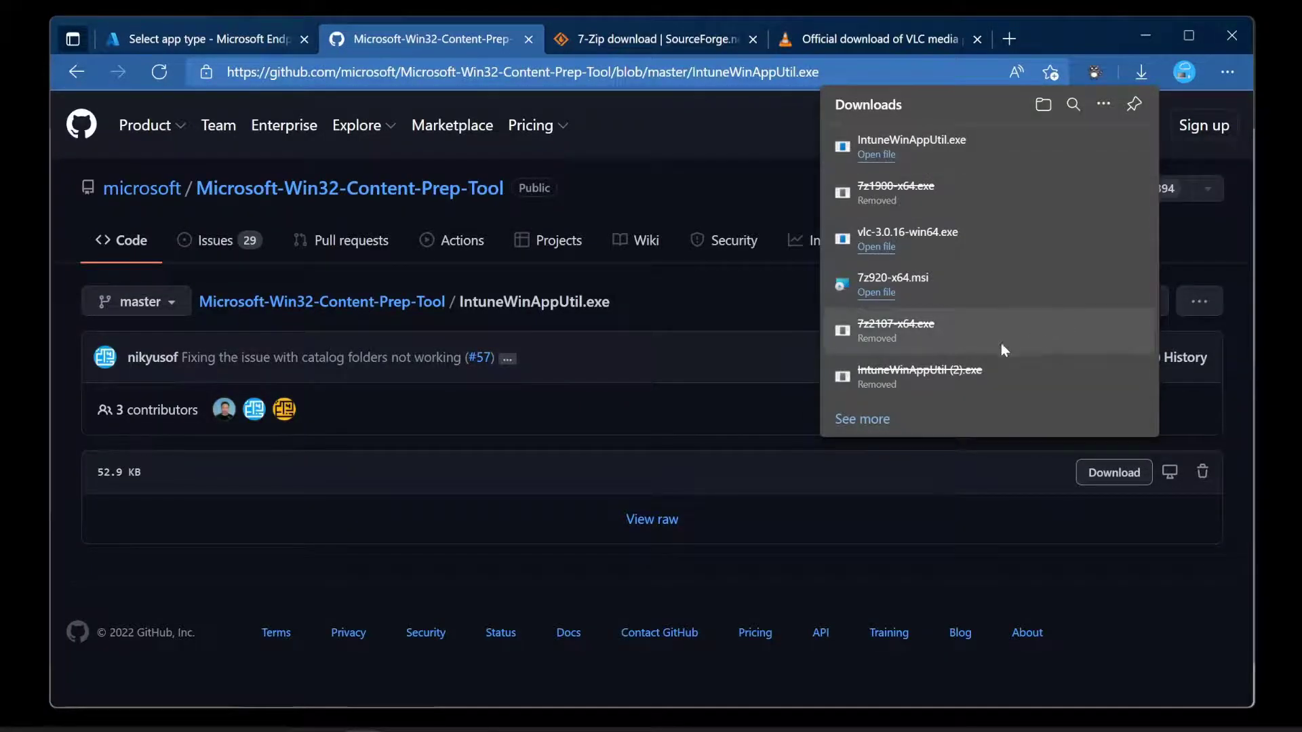
{"action": "left_click", "coordinate": [1042, 104]}
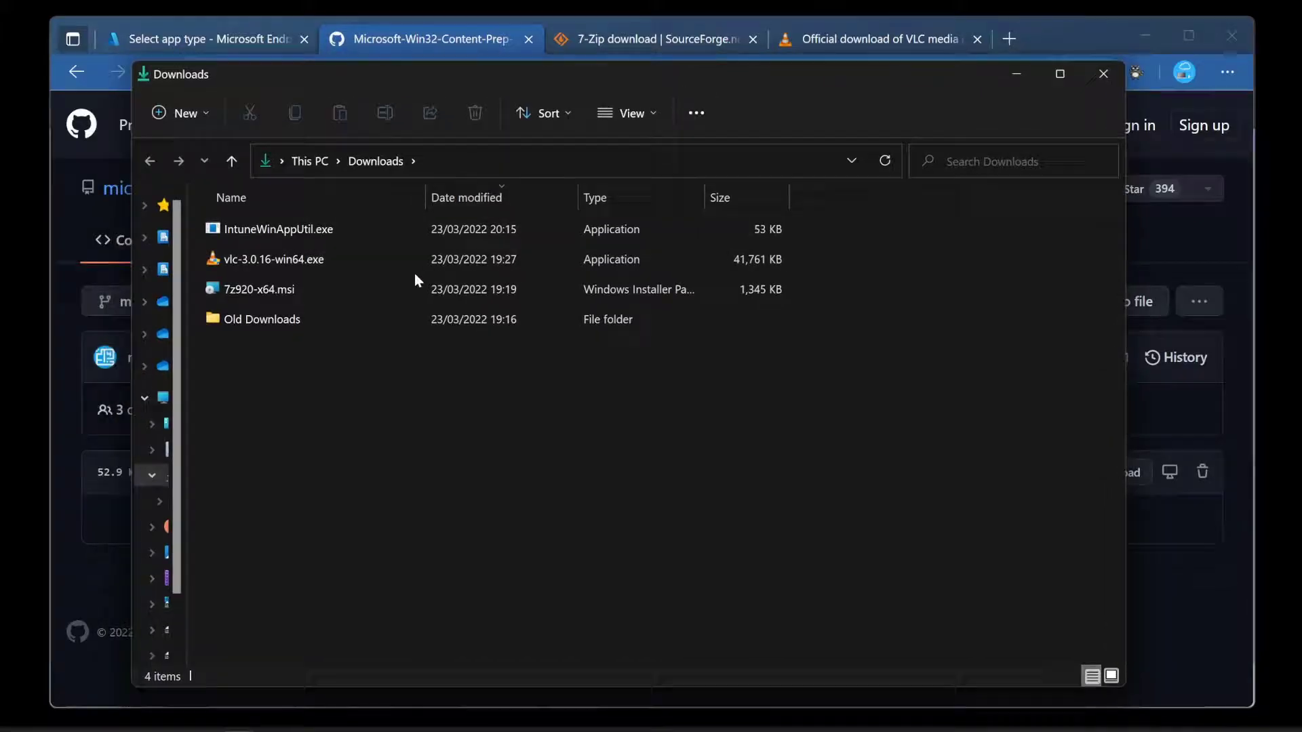
Step: Copy IntuneWinAppUtil.exe from Downloads into C:\IntuneAppCreation
{"action": "left_click", "coordinate": [286, 230]}
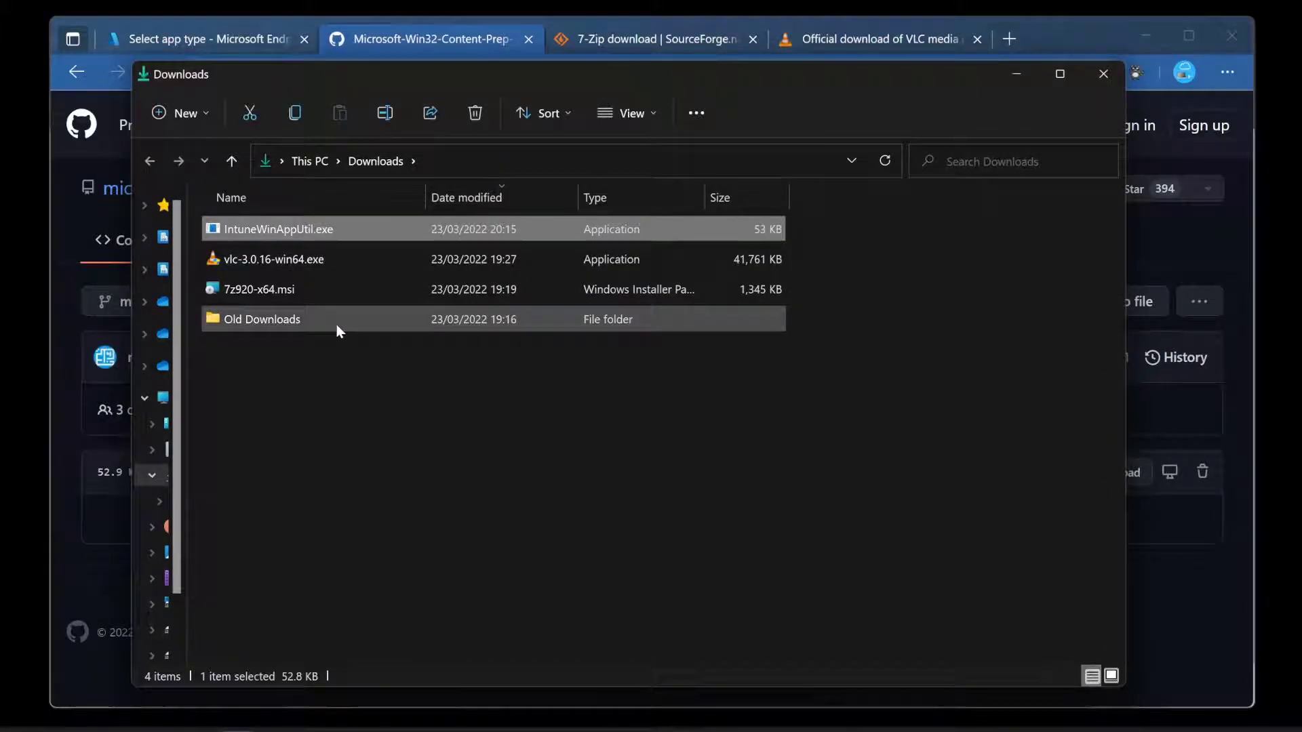
{"action": "right_click", "coordinate": [314, 222]}
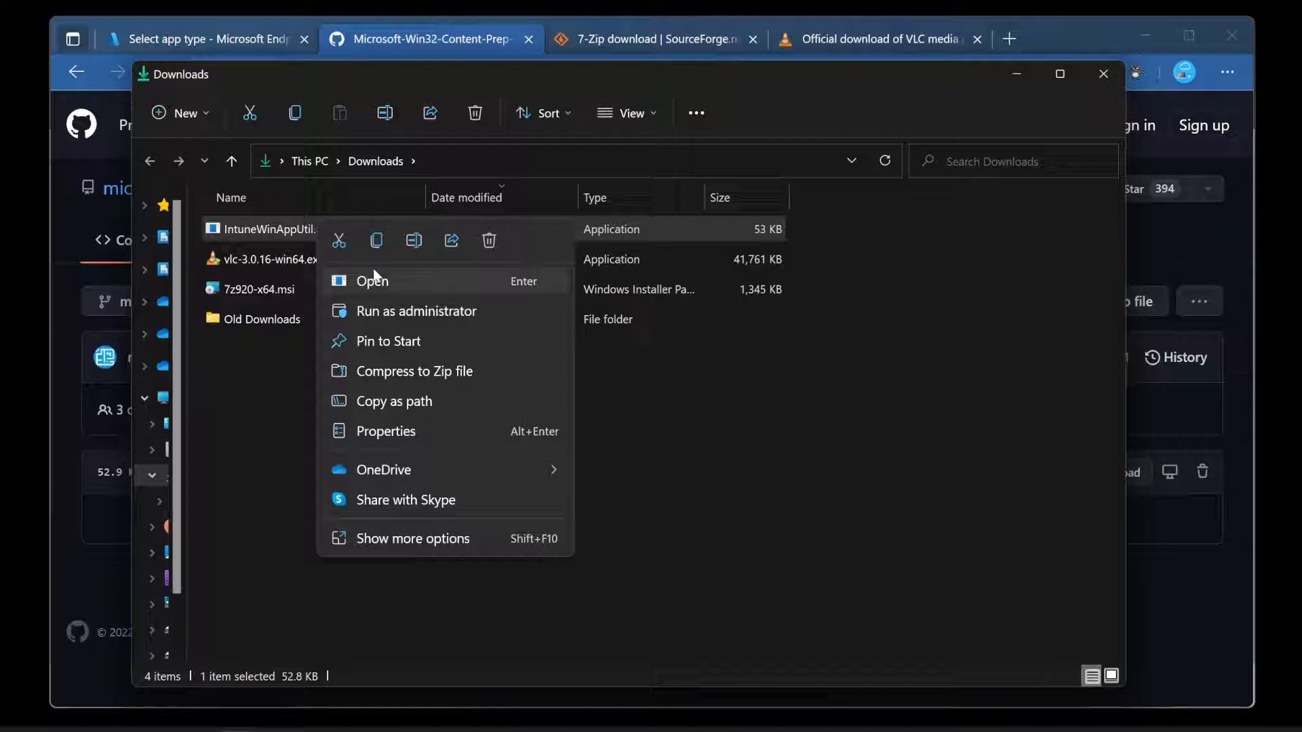
{"action": "left_click", "coordinate": [378, 239]}
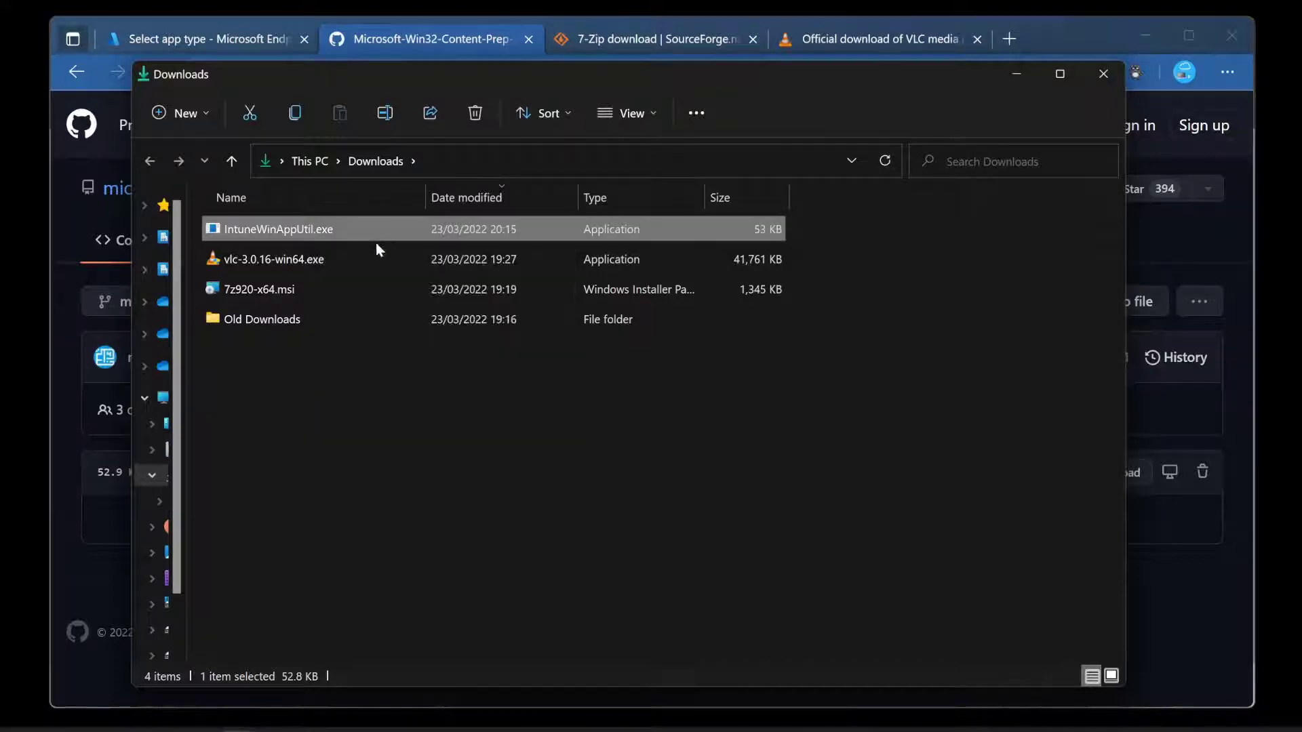
{"action": "left_click", "coordinate": [325, 164]}
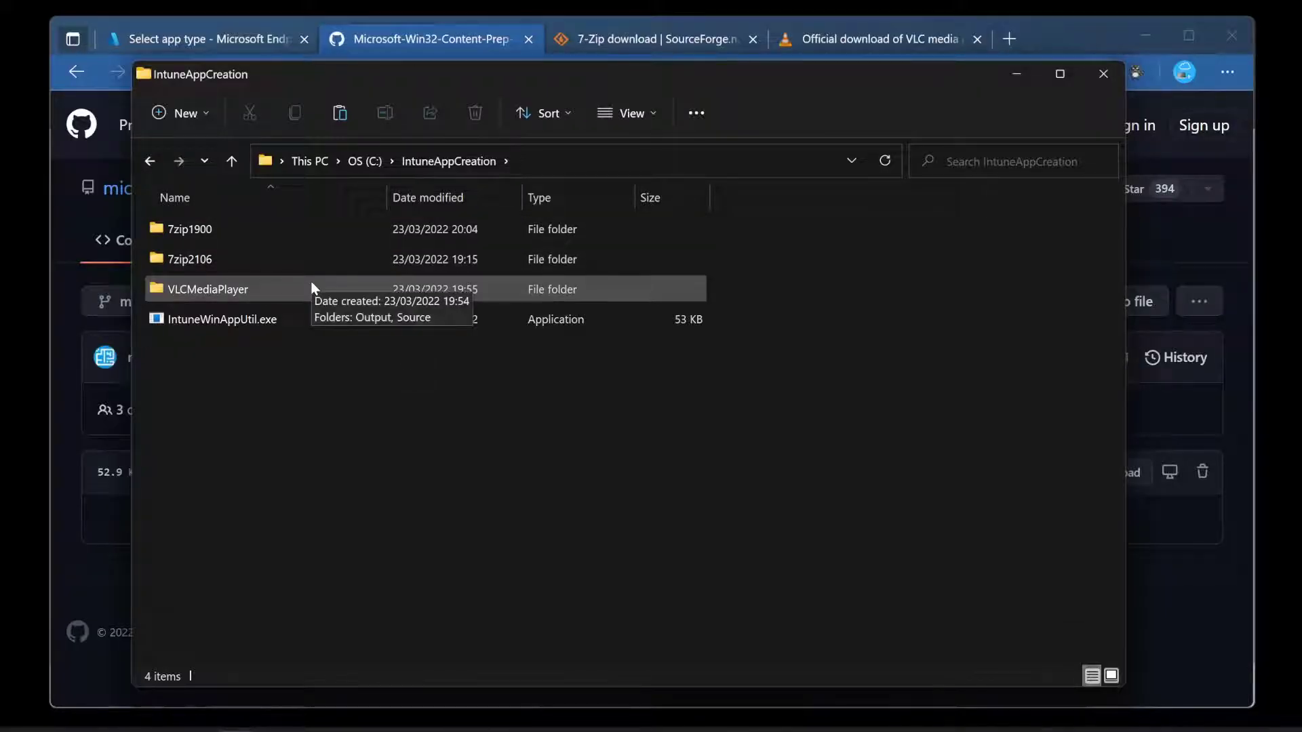
Step: Download the VLC 3.0.16 Windows 64bit installer from the VideoLAN page
{"action": "left_click", "coordinate": [1016, 74]}
{"action": "left_click", "coordinate": [875, 38]}
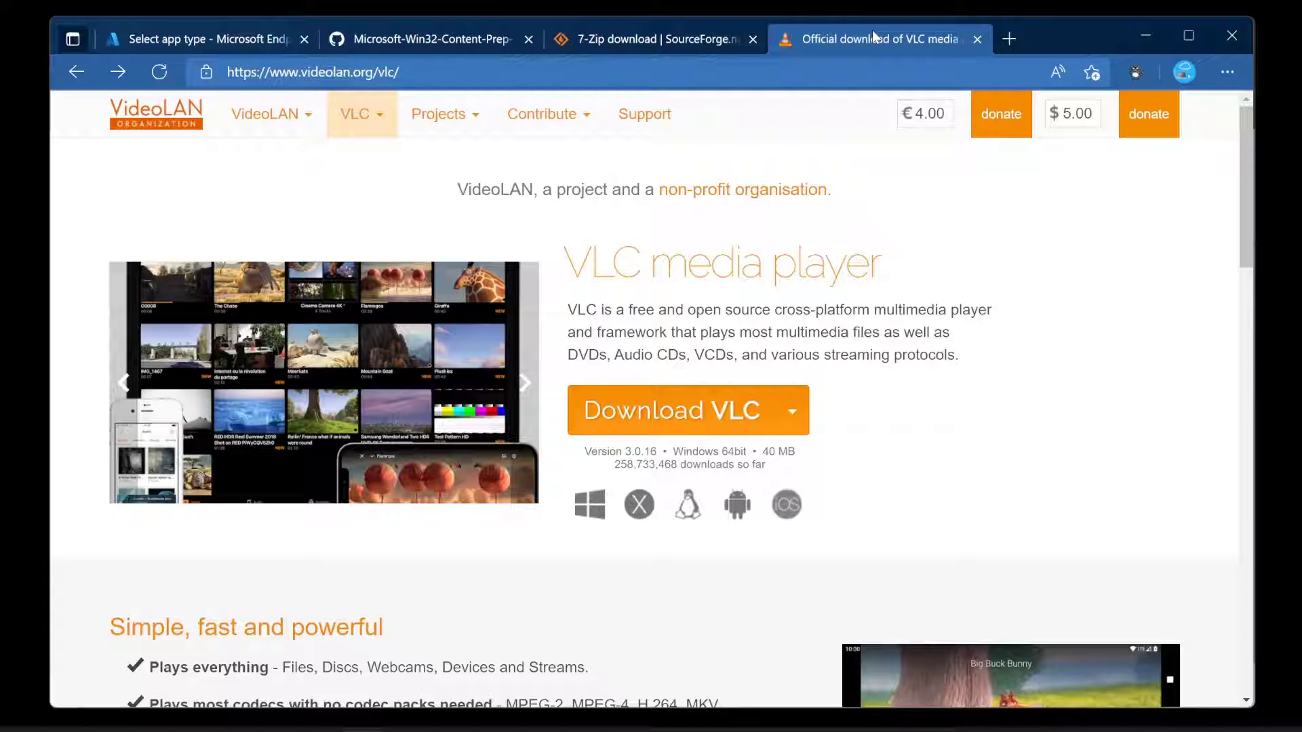
{"action": "mouse_move", "coordinate": [510, 110]}
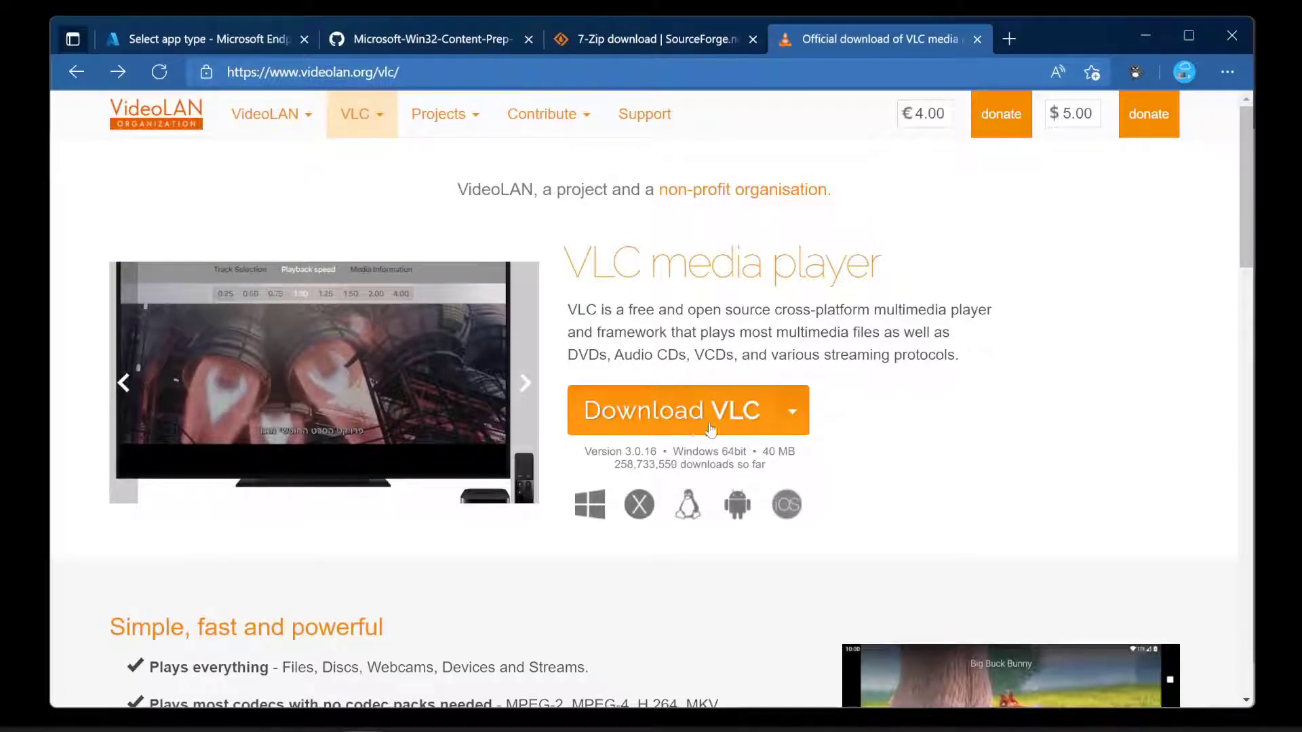
{"action": "left_click", "coordinate": [786, 414]}
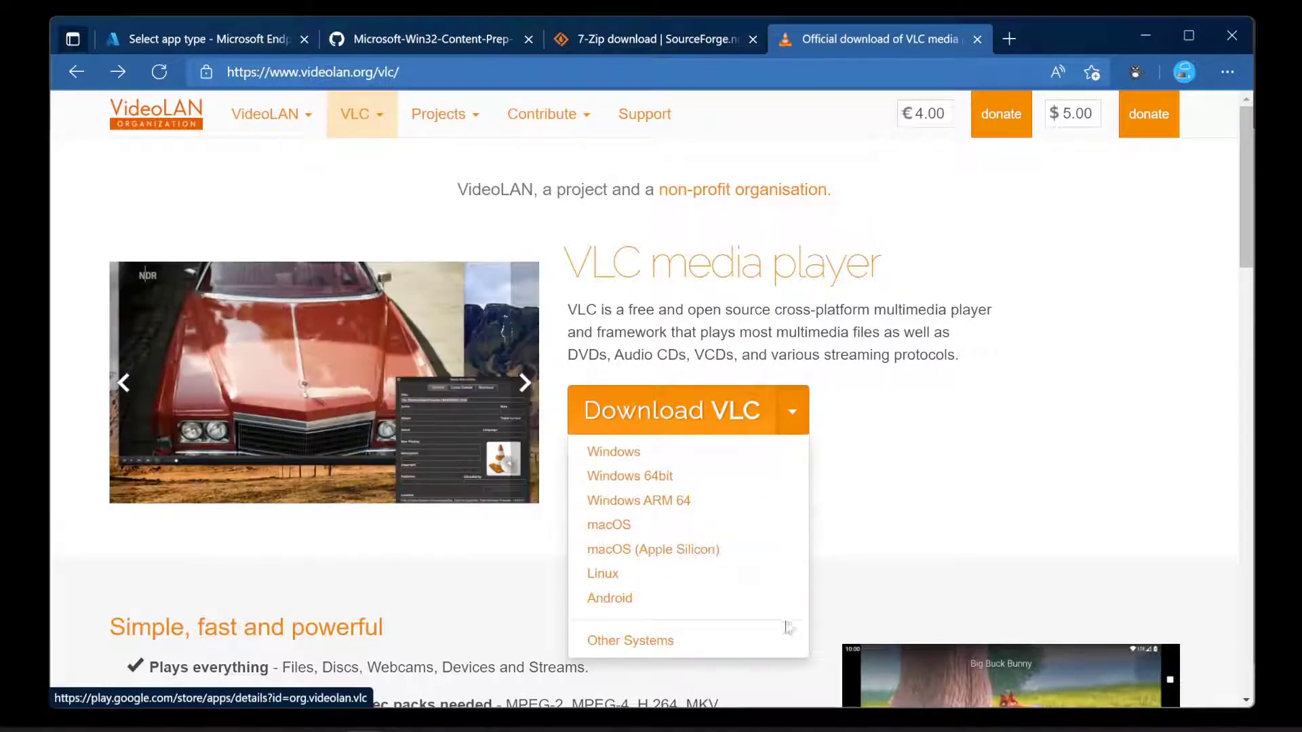
{"action": "left_click", "coordinate": [766, 478]}
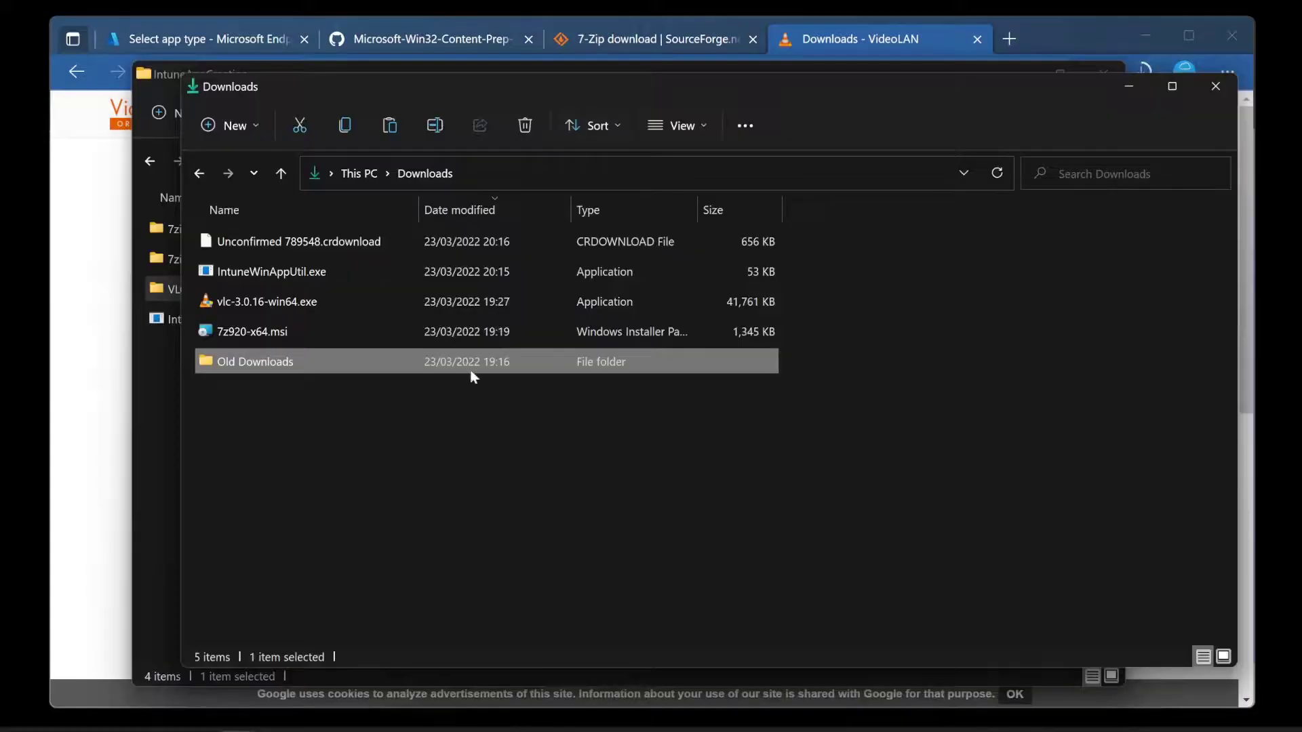
Step: Copy vlc-3.0.16-win64.exe from Downloads into C:\IntuneAppCreation\VLCMediaPlayer\Source
{"action": "left_click", "coordinate": [431, 417]}
{"action": "left_click", "coordinate": [437, 314]}
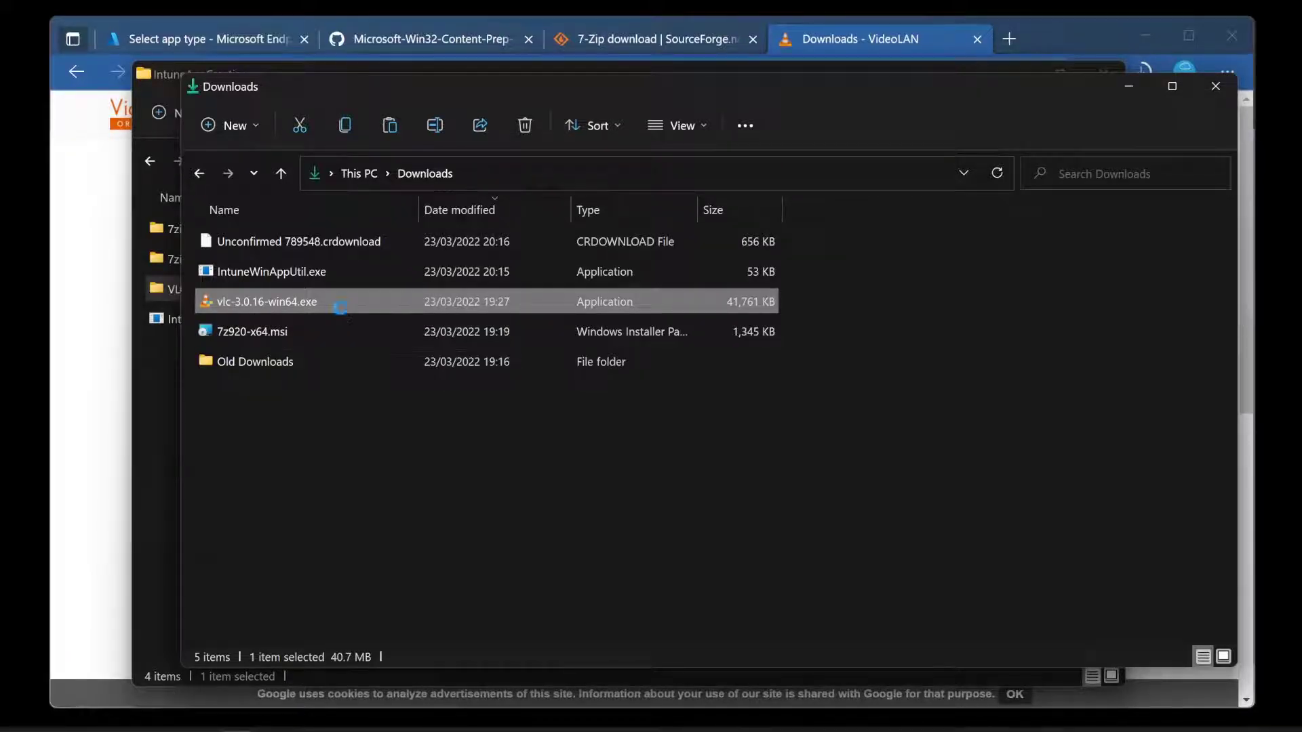
{"action": "right_click", "coordinate": [344, 311]}
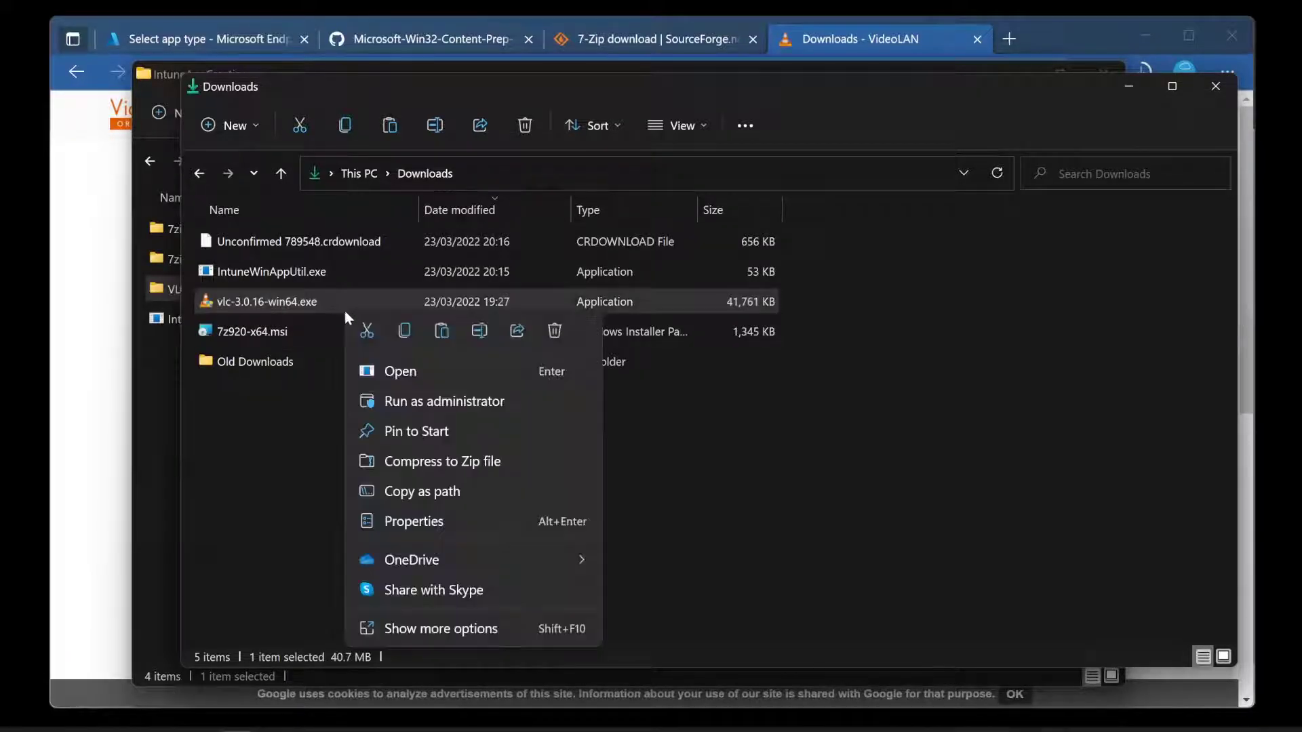
{"action": "left_click", "coordinate": [405, 331]}
{"action": "left_click", "coordinate": [149, 411]}
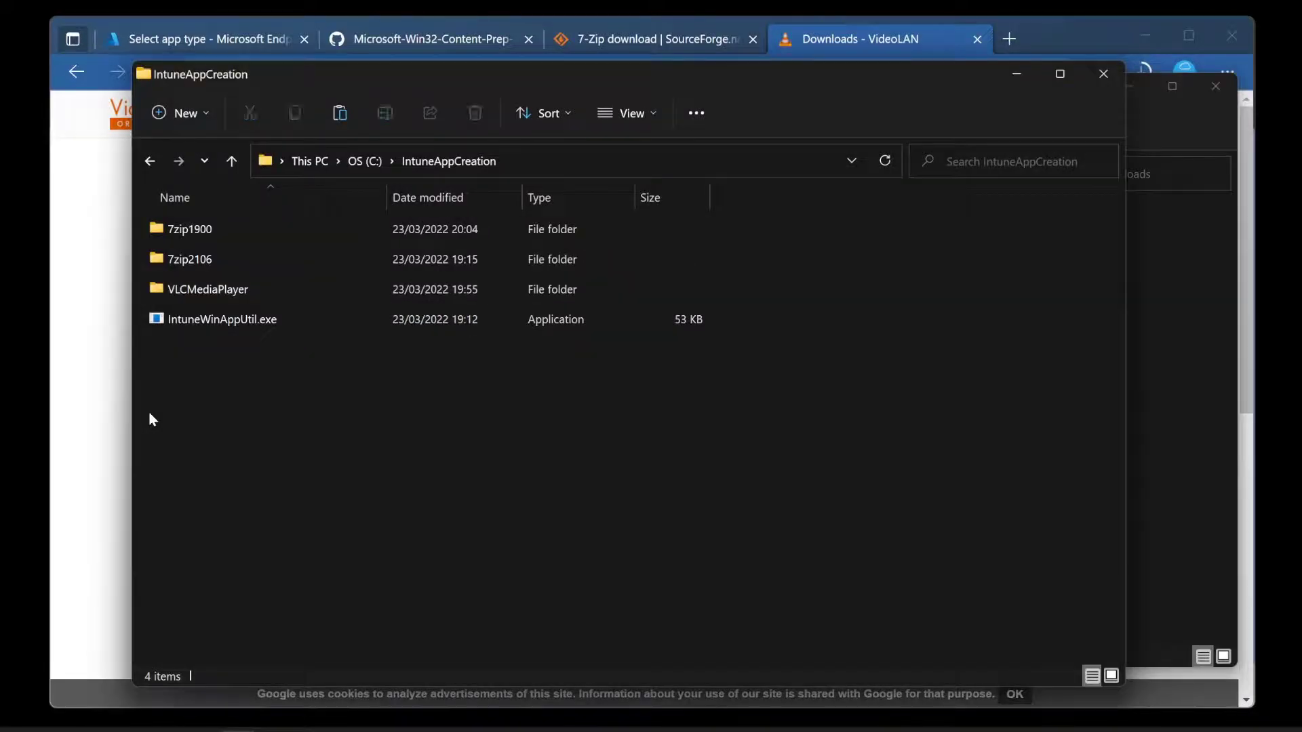
{"action": "double_click", "coordinate": [234, 290]}
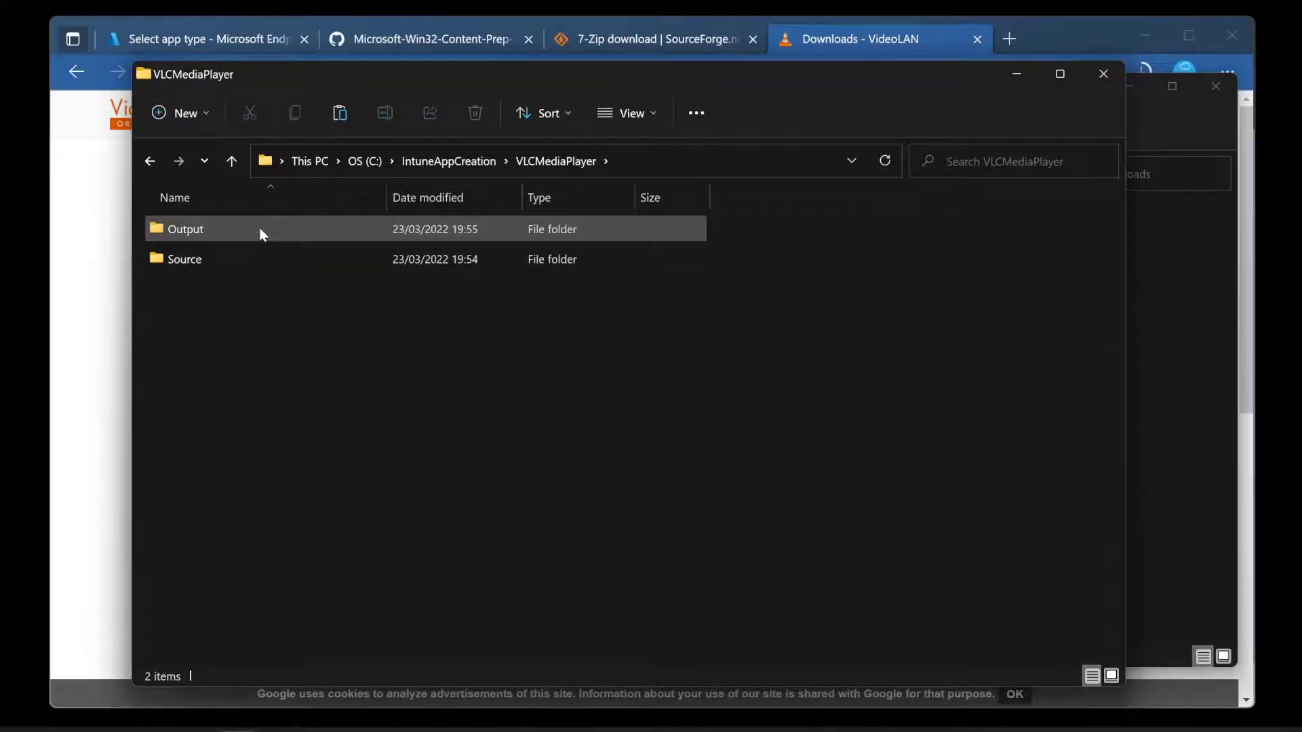
{"action": "double_click", "coordinate": [250, 262]}
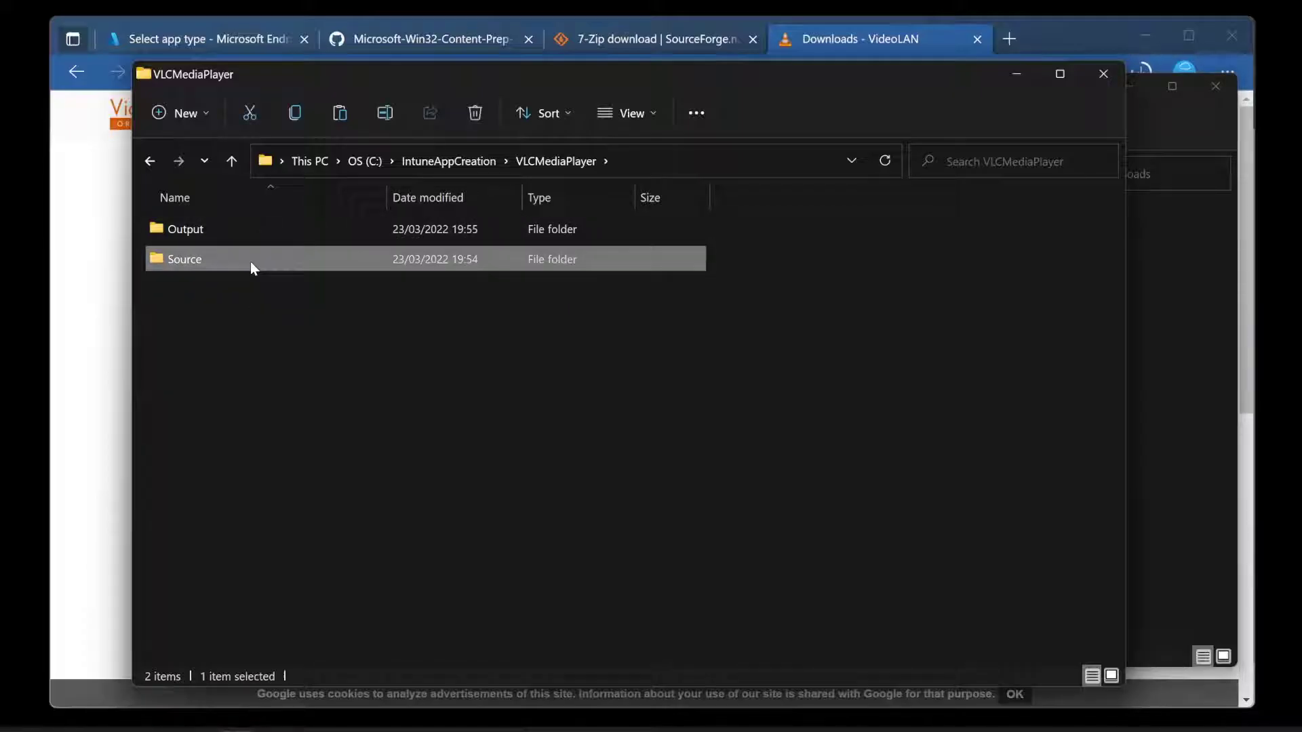
{"action": "right_click", "coordinate": [278, 311]}
{"action": "left_click", "coordinate": [303, 335]}
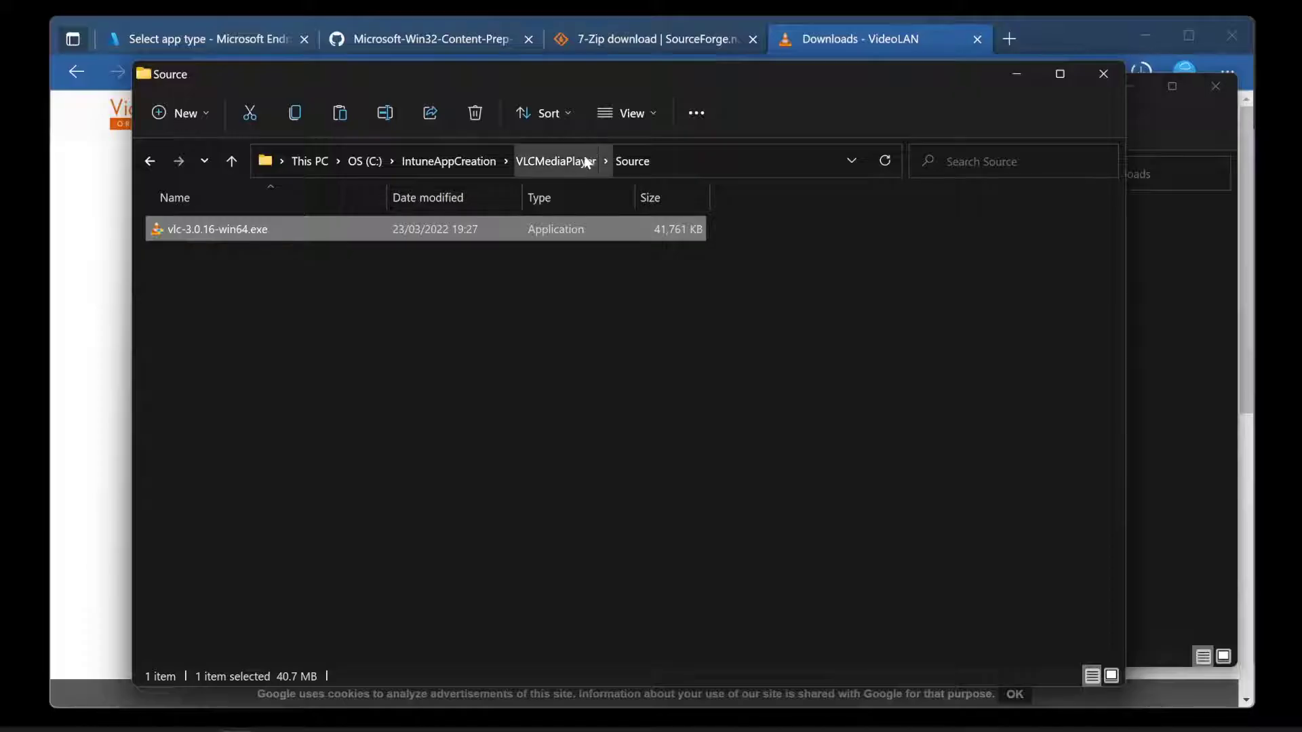
Step: Launch IntuneWinAppUtil.exe from the IntuneAppCreation folder
{"action": "left_click", "coordinate": [469, 164]}
{"action": "left_click", "coordinate": [327, 493]}
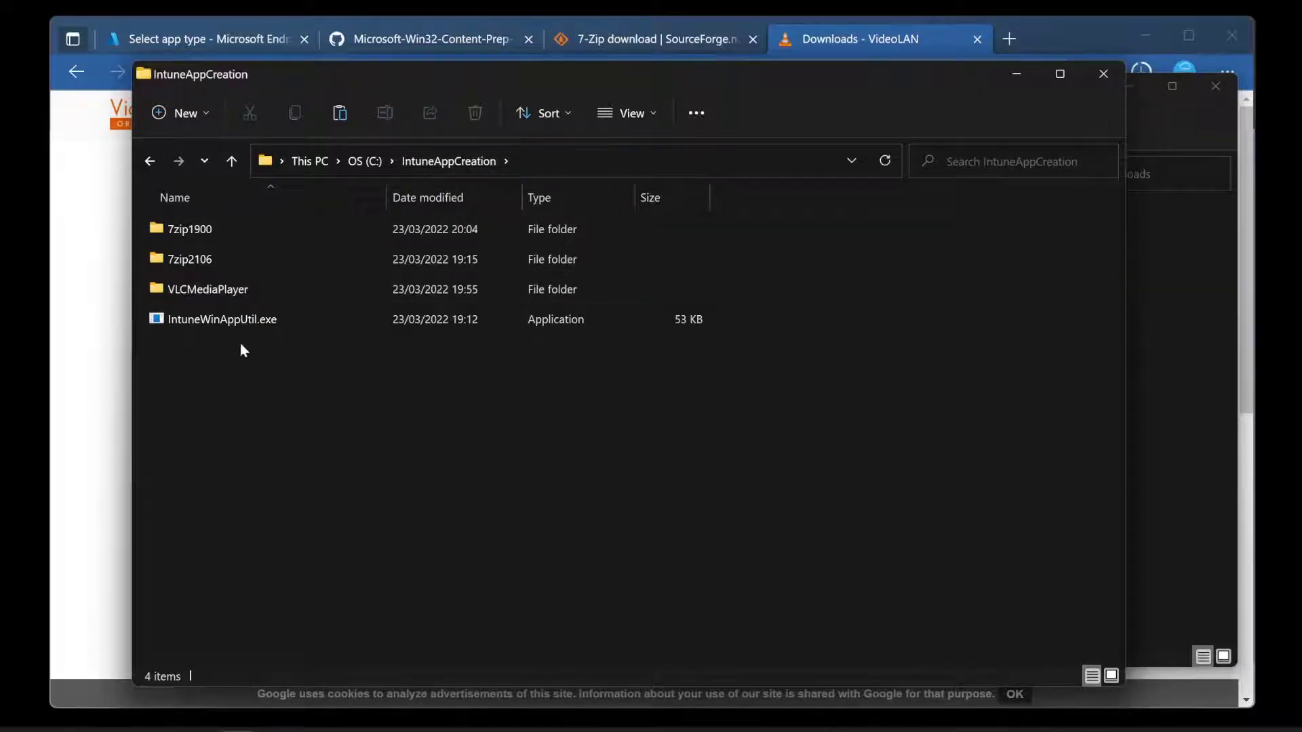
{"action": "left_click", "coordinate": [245, 326]}
{"action": "double_click", "coordinate": [258, 325]}
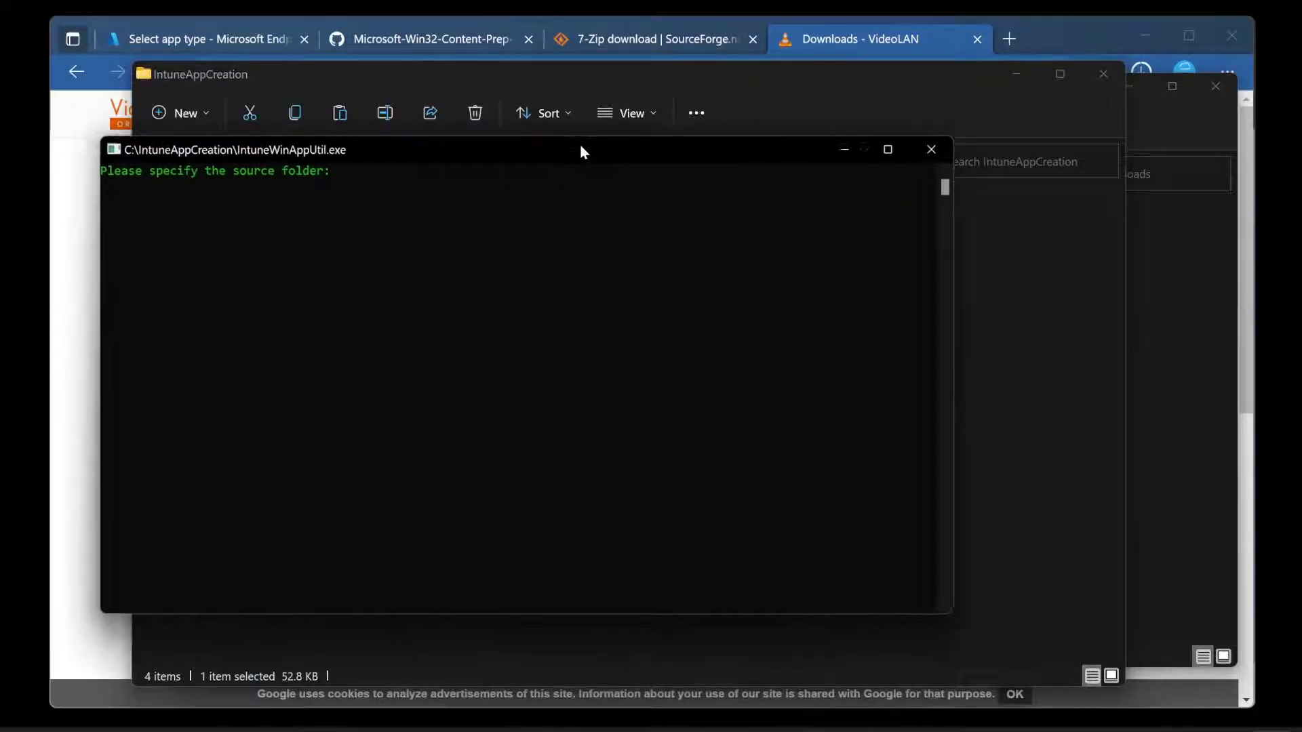
Step: Enter C:\IntuneAppCreation\VLCMediaPlayer\Source as the packaging tool's source folder
{"action": "left_click_drag", "start_coordinate": [580, 143], "coordinate": [687, 183]}
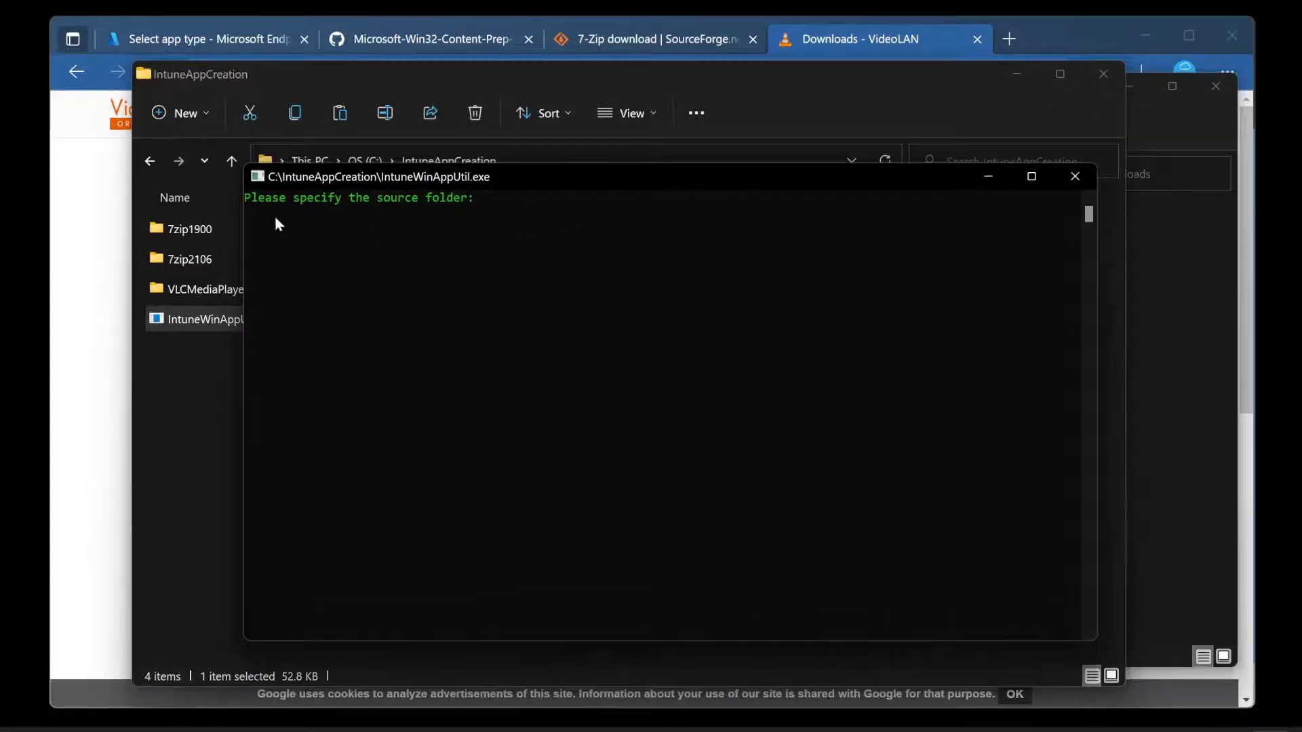
{"action": "left_click_drag", "start_coordinate": [448, 173], "coordinate": [443, 233]}
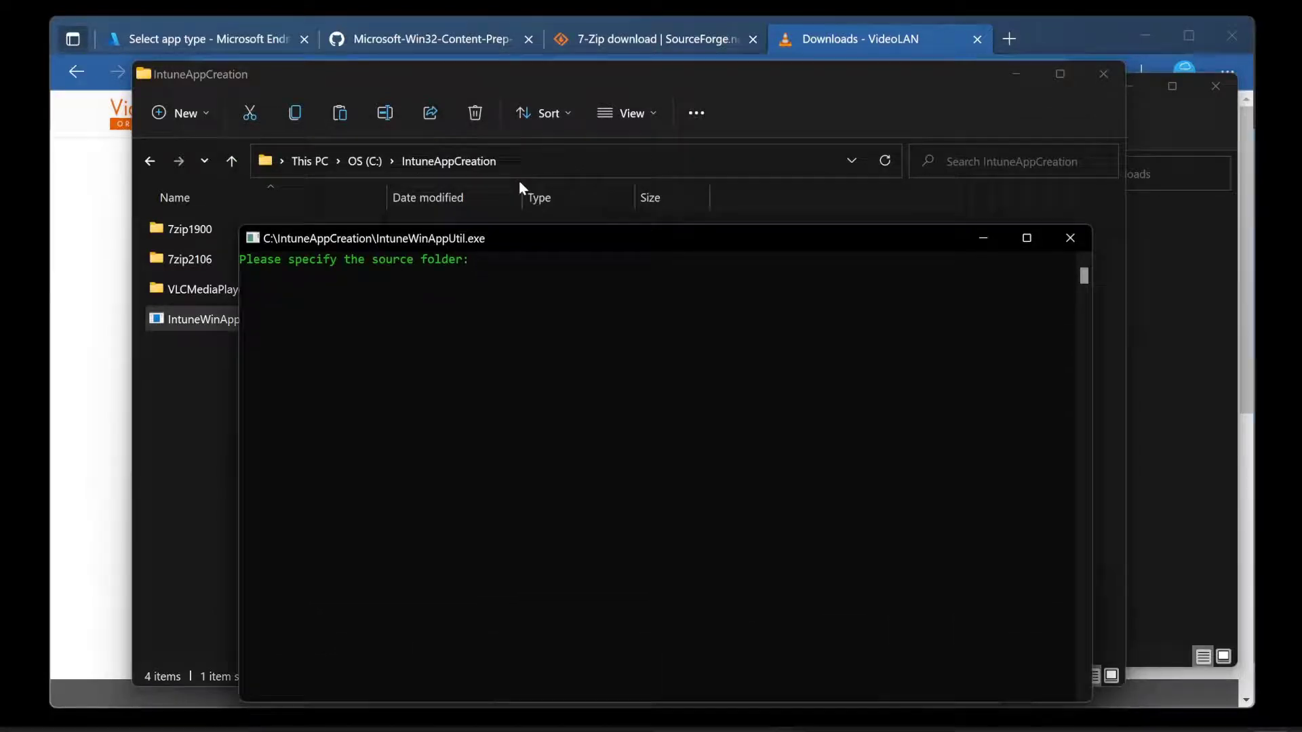
{"action": "left_click", "coordinate": [229, 294]}
{"action": "double_click", "coordinate": [229, 297]}
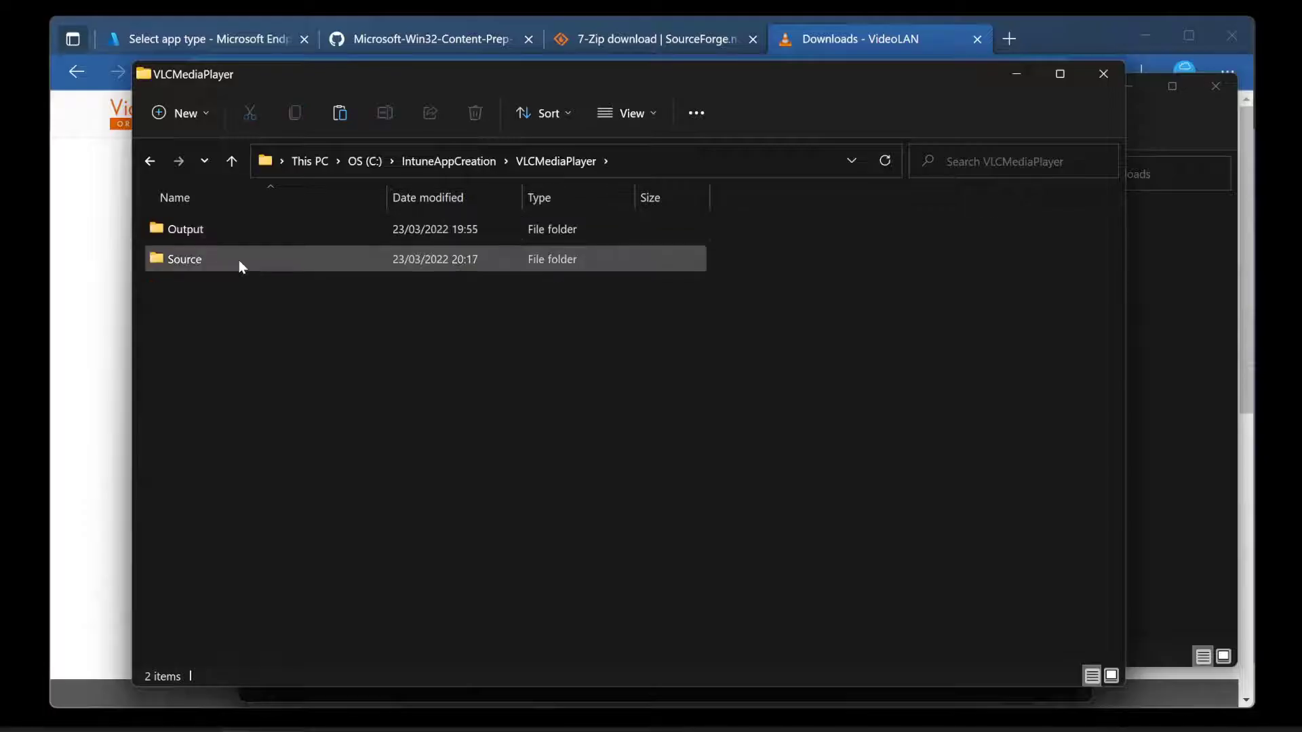
{"action": "double_click", "coordinate": [239, 264]}
{"action": "left_click", "coordinate": [717, 160]}
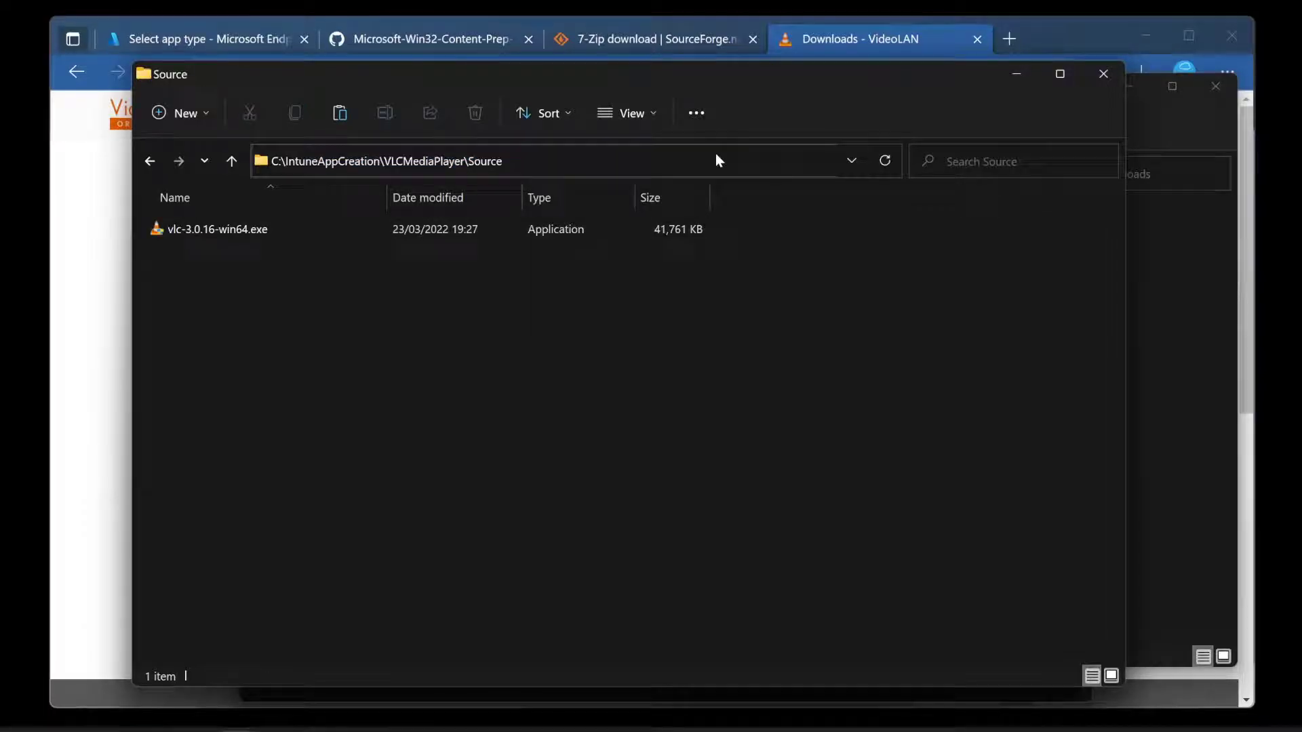
{"action": "left_click", "coordinate": [1234, 644]}
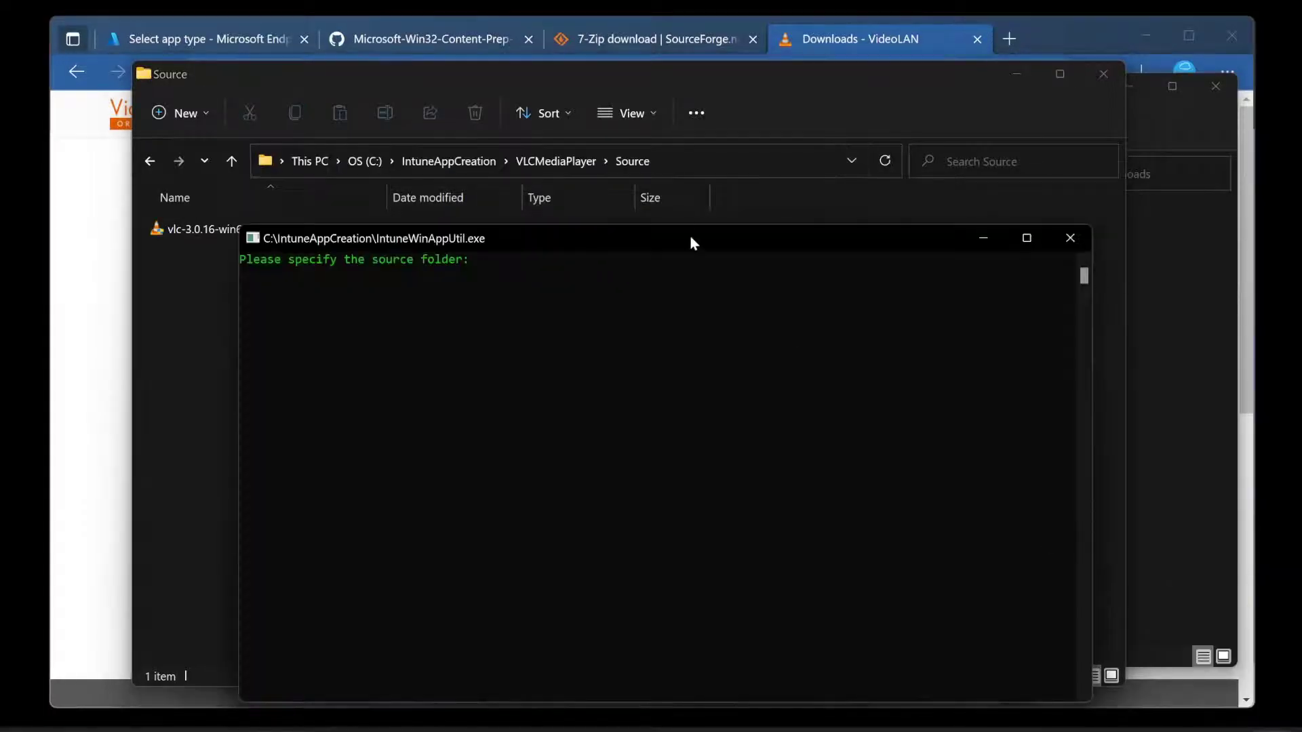
{"action": "left_click_drag", "start_coordinate": [693, 242], "coordinate": [862, 181]}
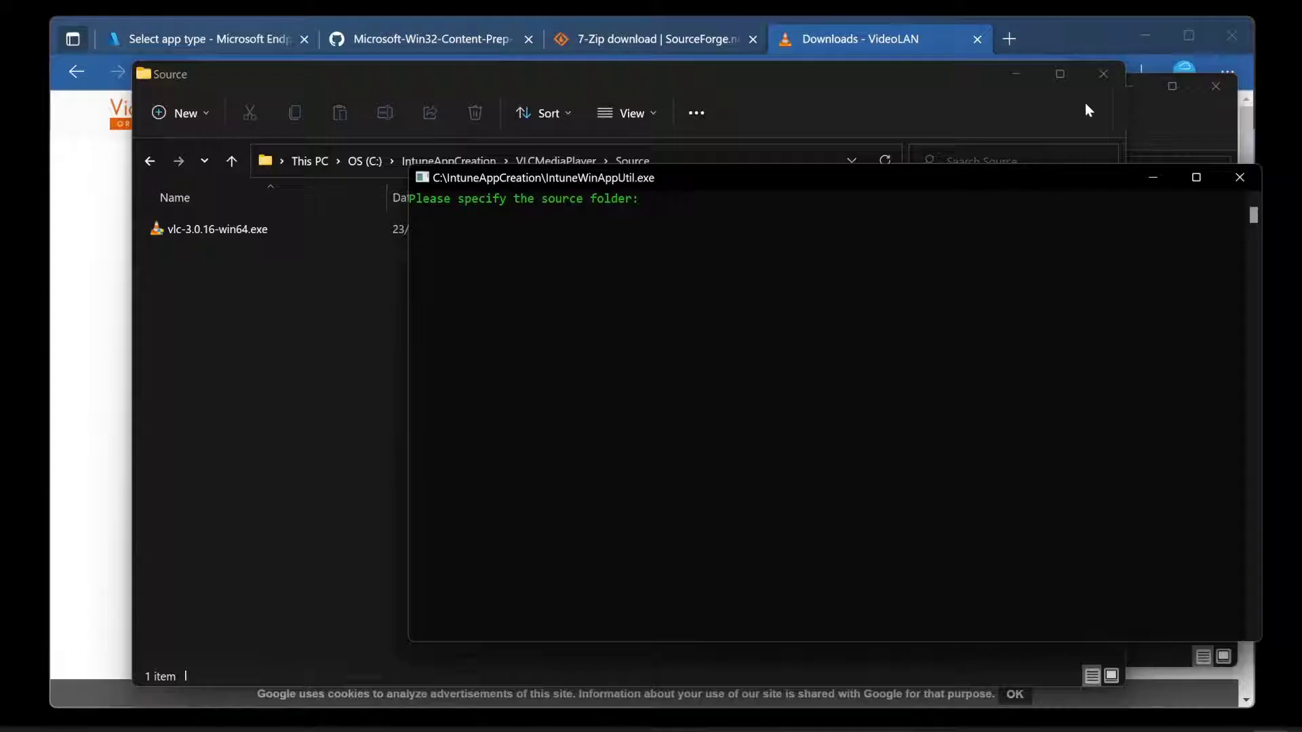
{"action": "left_click", "coordinate": [1125, 108]}
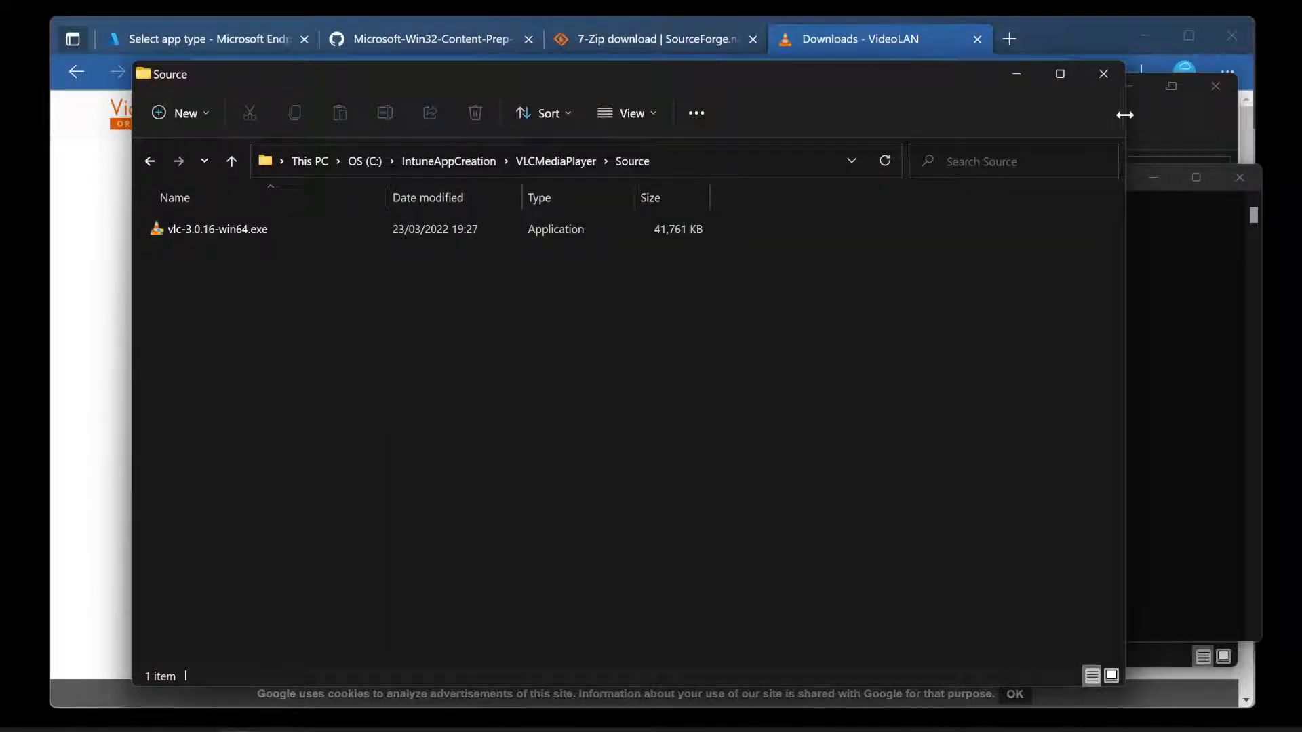
{"action": "left_click_drag", "start_coordinate": [1125, 116], "coordinate": [642, 166]}
{"action": "left_click_drag", "start_coordinate": [882, 177], "coordinate": [881, 78]}
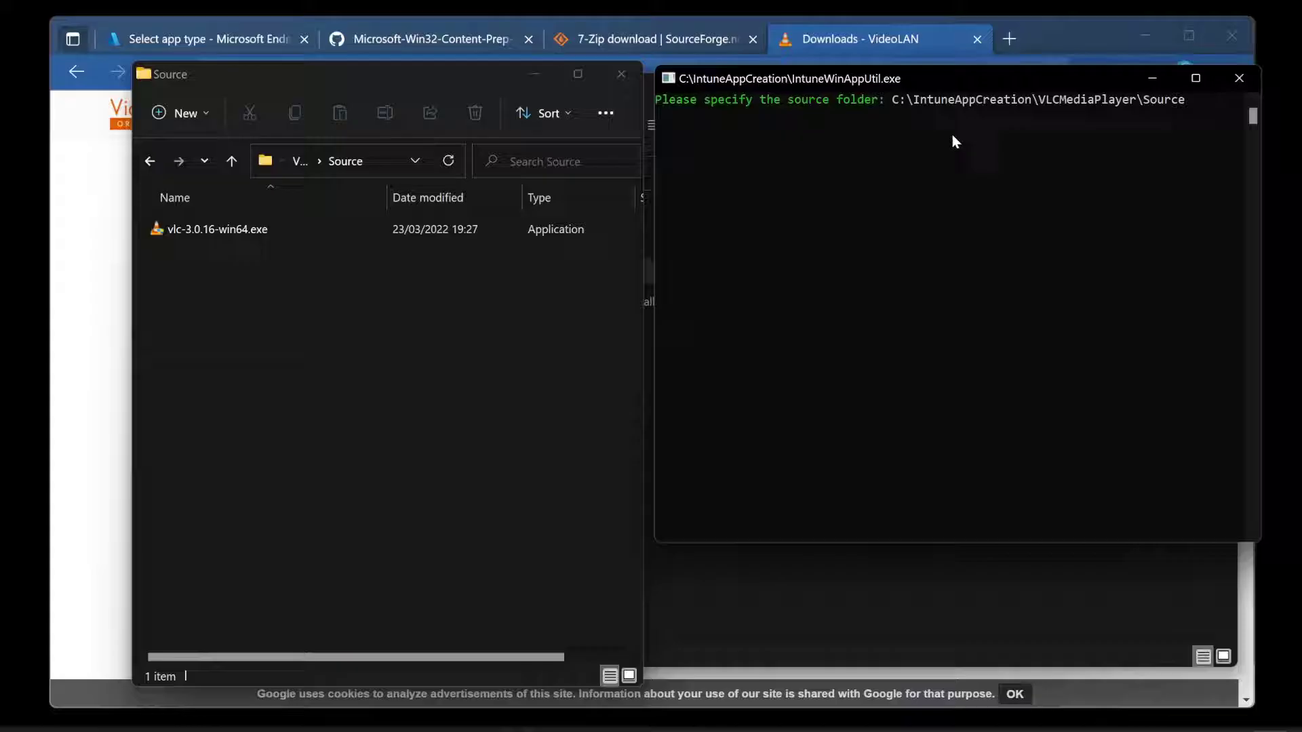
{"action": "key", "text": "Return"}
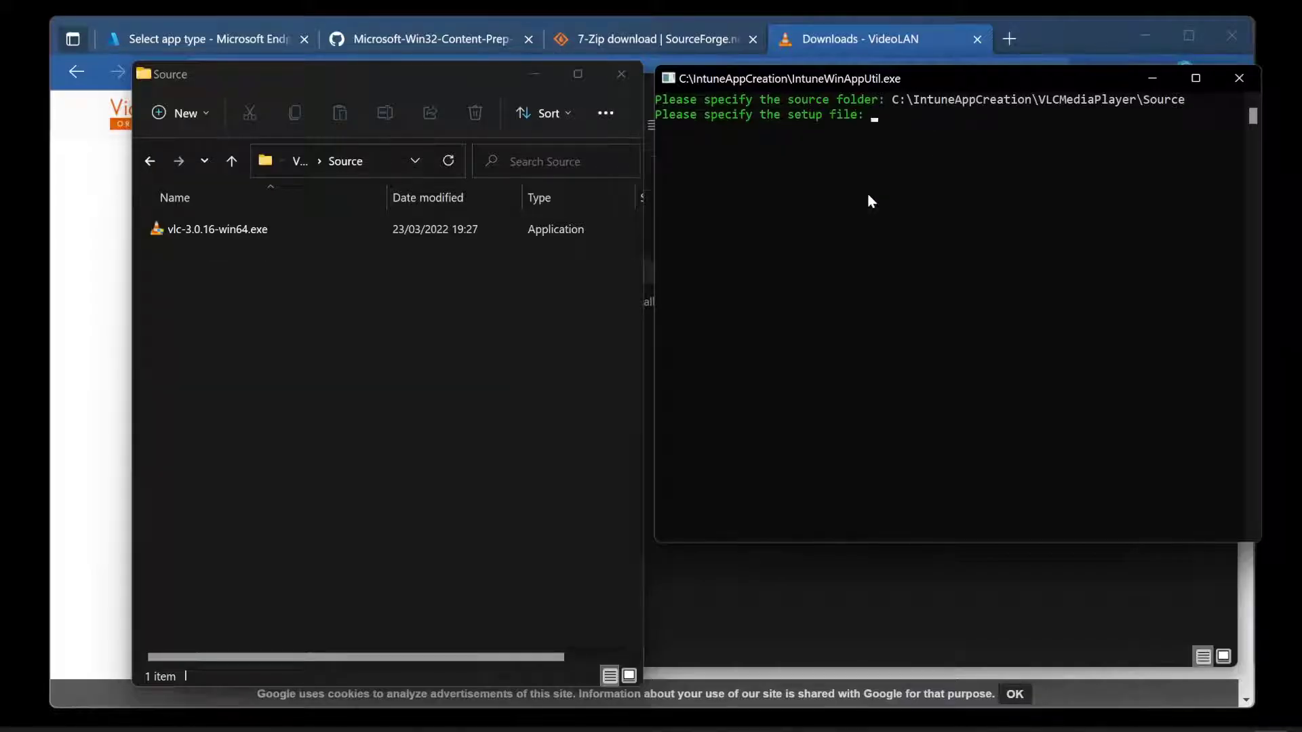
Step: Set vlc-3.0.16-win64.exe as the setup file, dropping the /Silent switch
{"action": "right_click", "coordinate": [173, 227]}
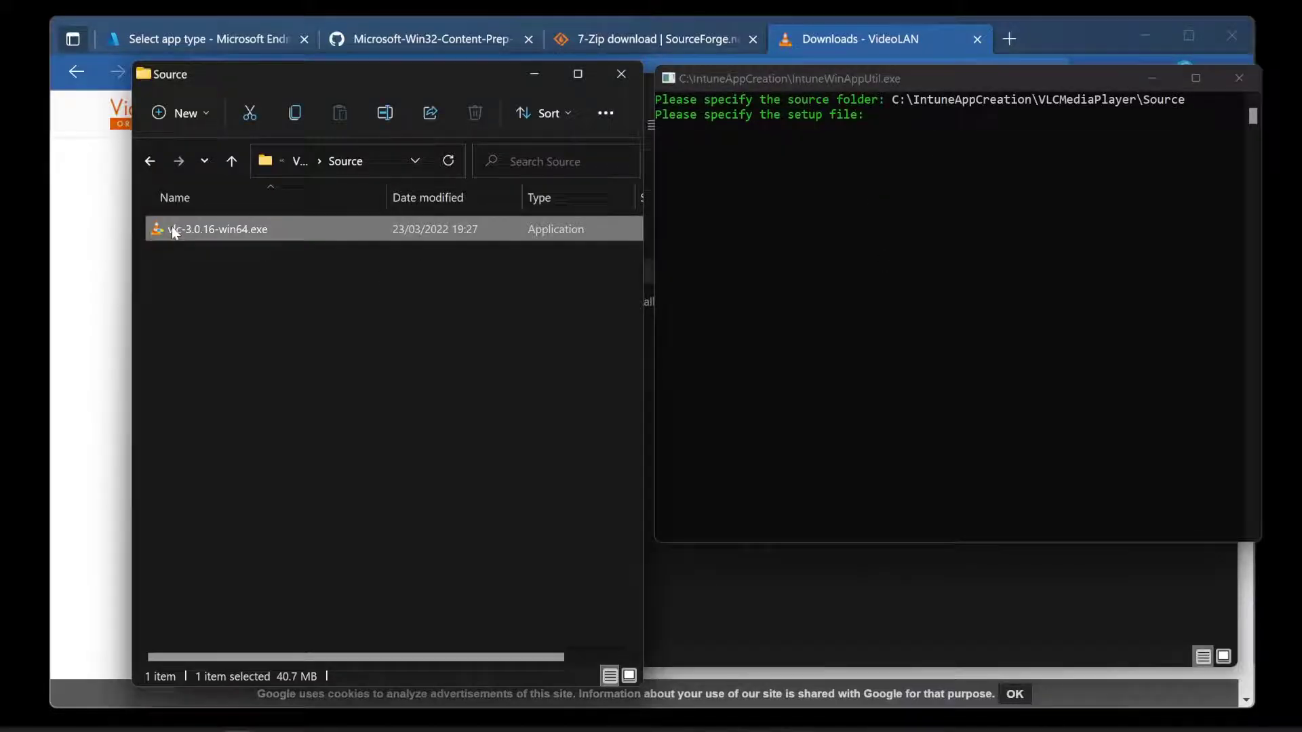
{"action": "left_click", "coordinate": [265, 255]}
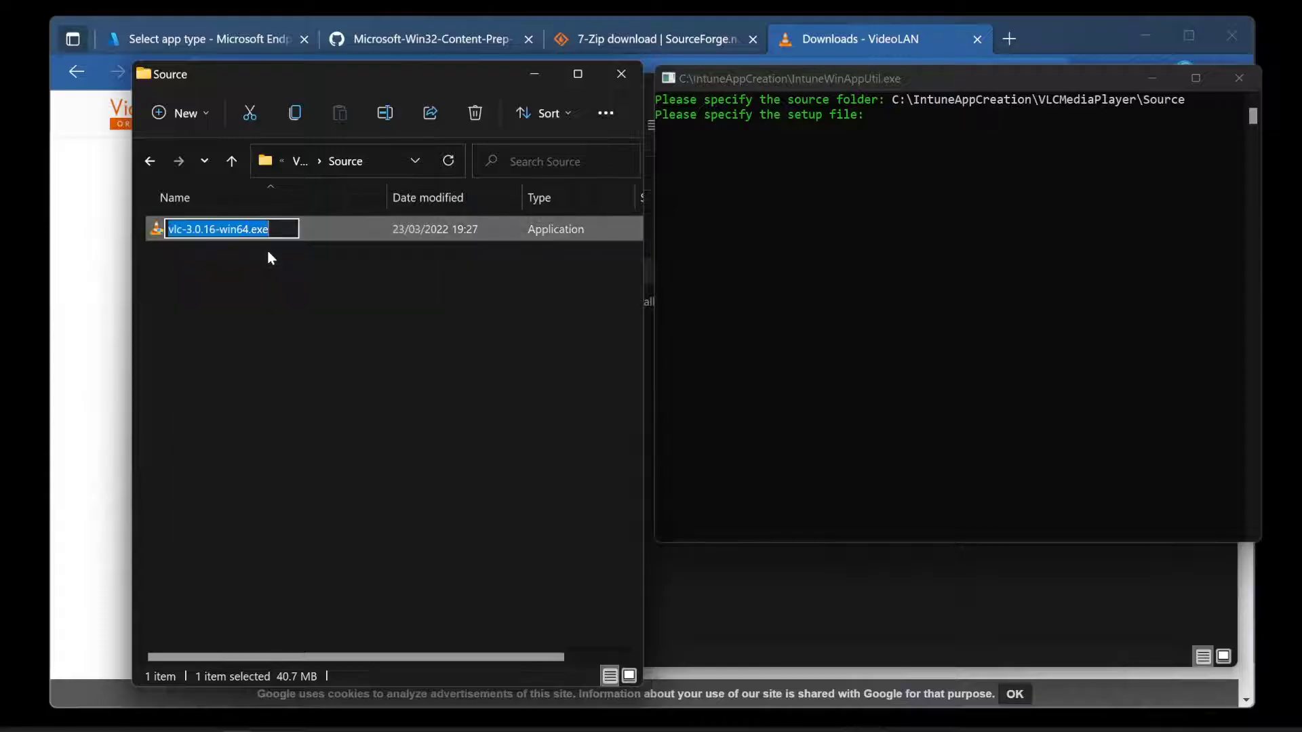
{"action": "key", "text": "ctrl+c"}
{"action": "left_click", "coordinate": [926, 179]}
{"action": "key", "text": "ctrl+v"}
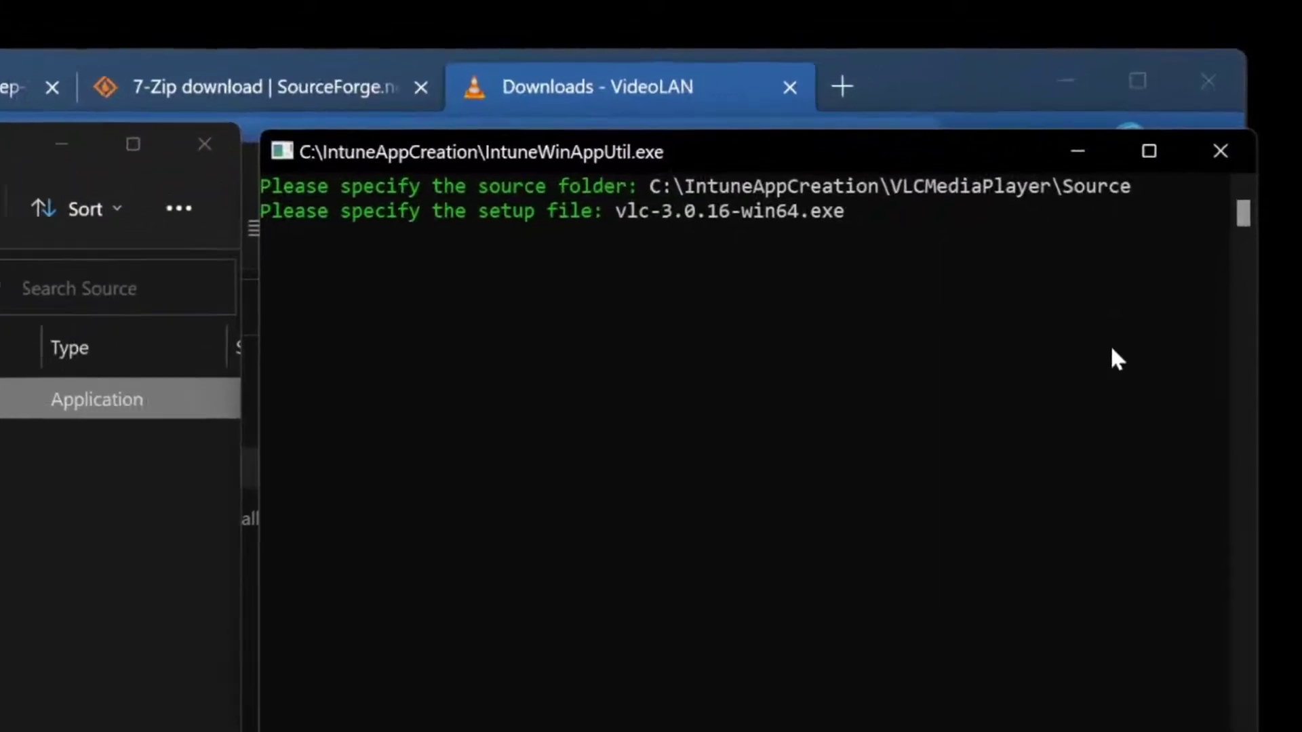
{"action": "type", "text": "/Sile"}
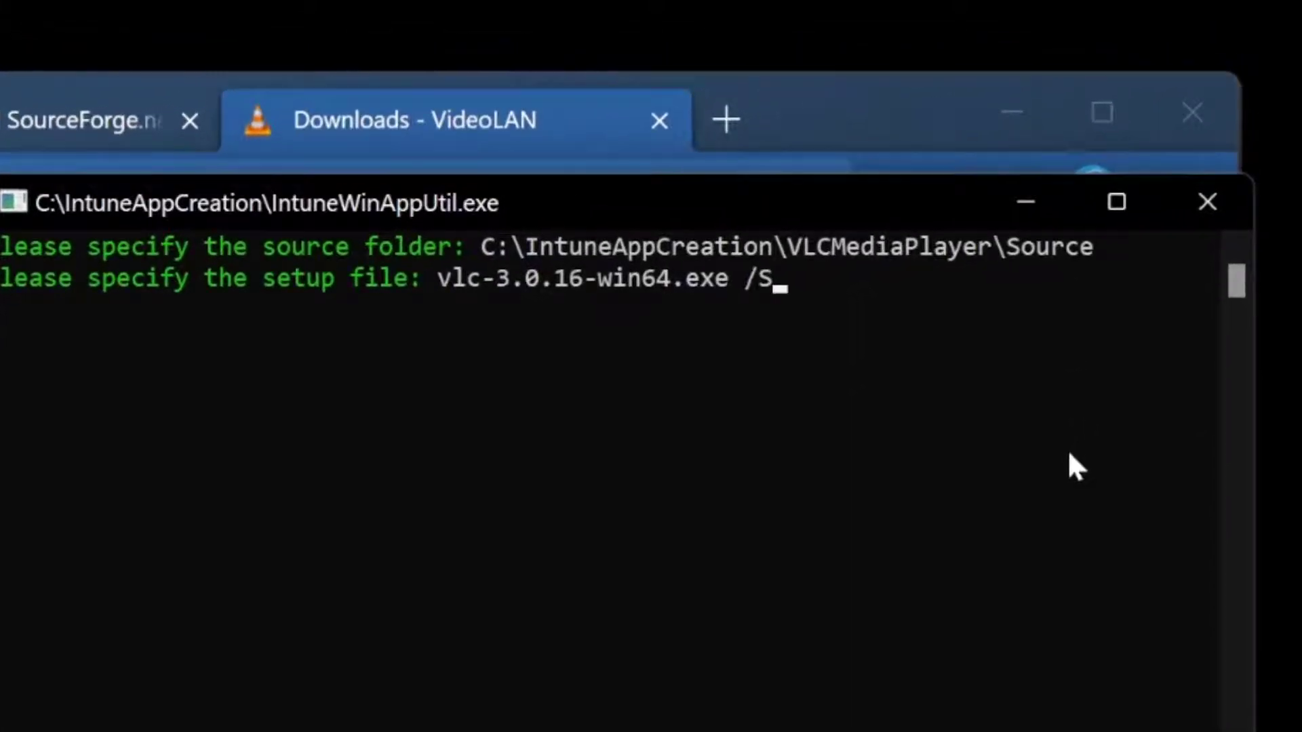
{"action": "type", "text": "nt"}
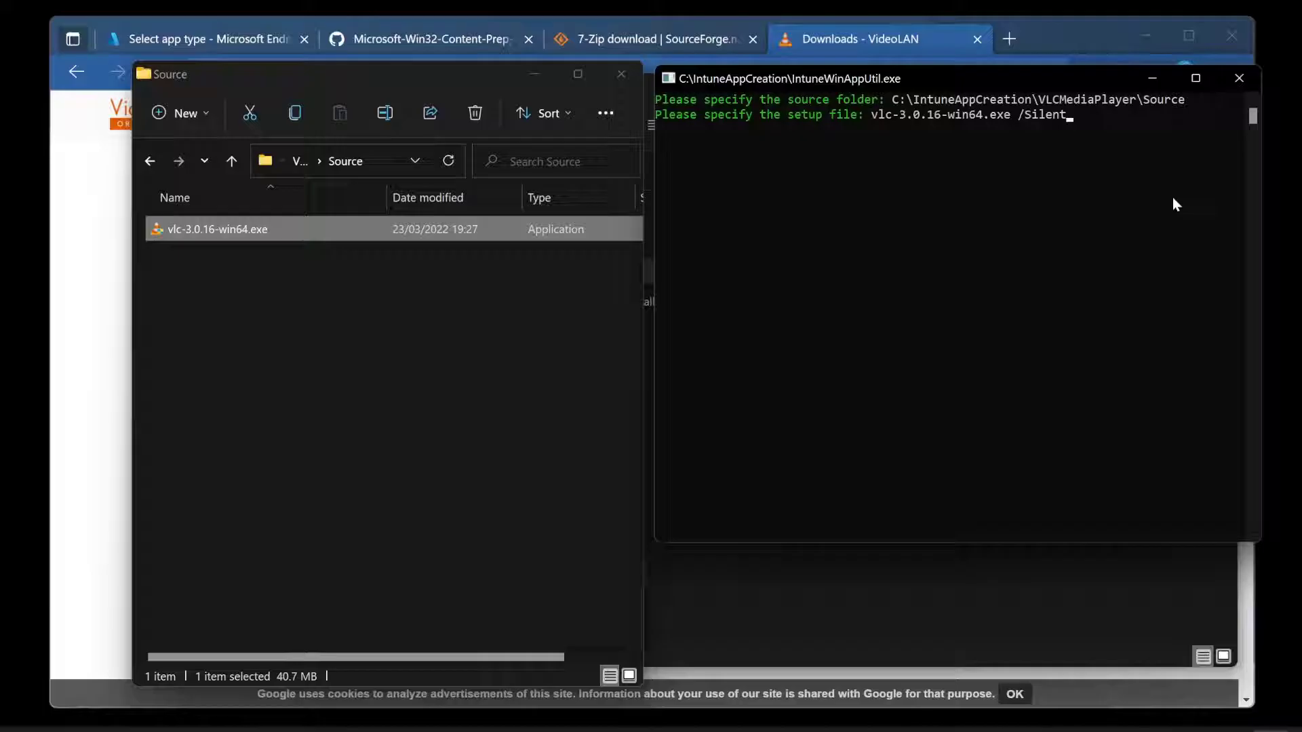
{"action": "key", "text": "BackSpace"}
{"action": "key", "text": "BackSpace"}
{"action": "key", "text": "BackSpace"}
{"action": "key", "text": "BackSpace"}
{"action": "key", "text": "BackSpace"}
{"action": "key", "text": "BackSpace"}
{"action": "key", "text": "BackSpace"}
{"action": "key", "text": "BackSpace"}
{"action": "key", "text": "BackSpace"}
{"action": "type", "text": "e"}
{"action": "key", "text": "Return"}
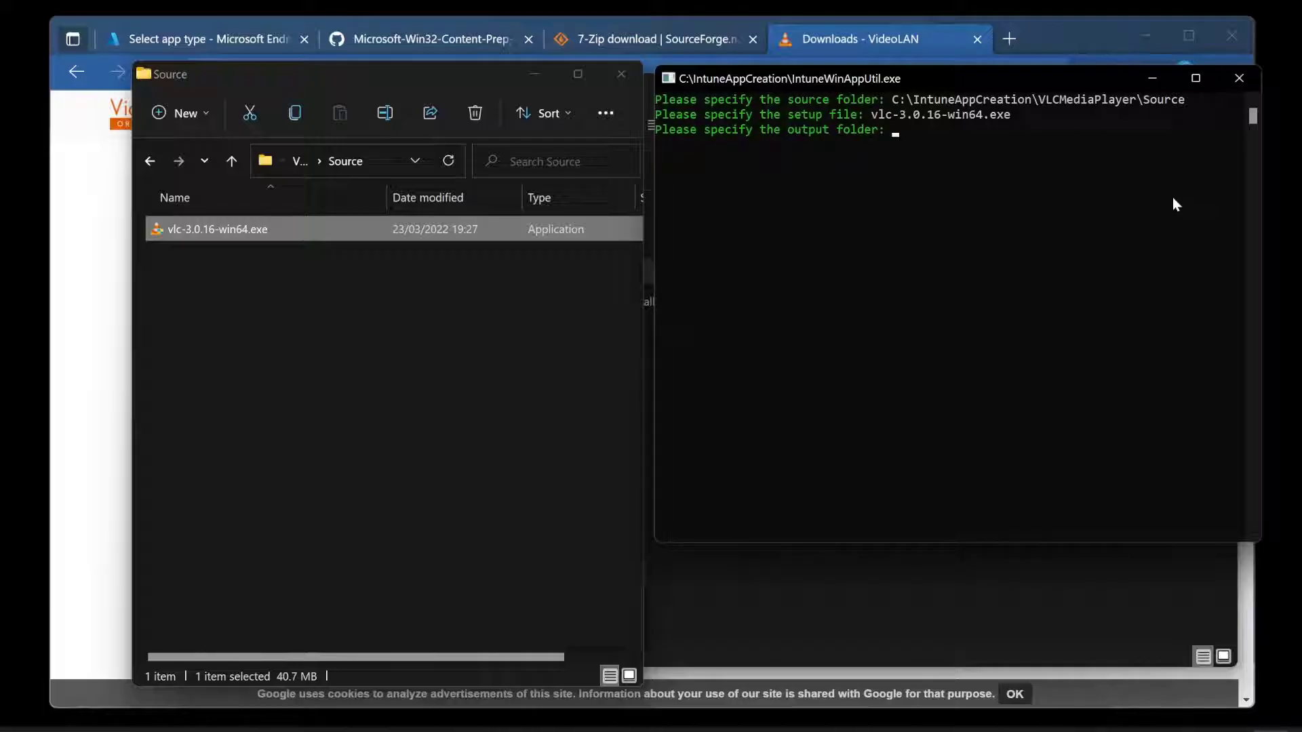
Step: Give the VLCMediaPlayer Output folder path as the packaging output folder
{"action": "left_click", "coordinate": [309, 163]}
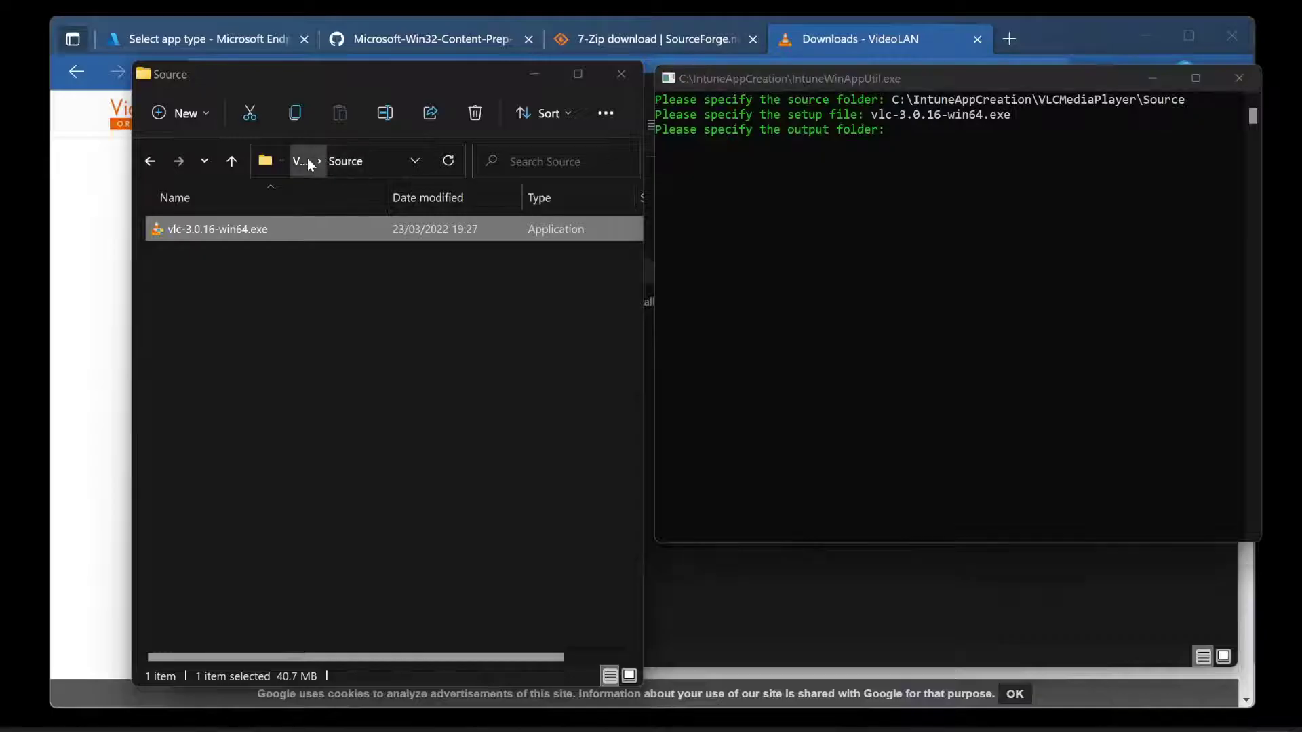
{"action": "left_click", "coordinate": [309, 164]}
{"action": "double_click", "coordinate": [292, 229]}
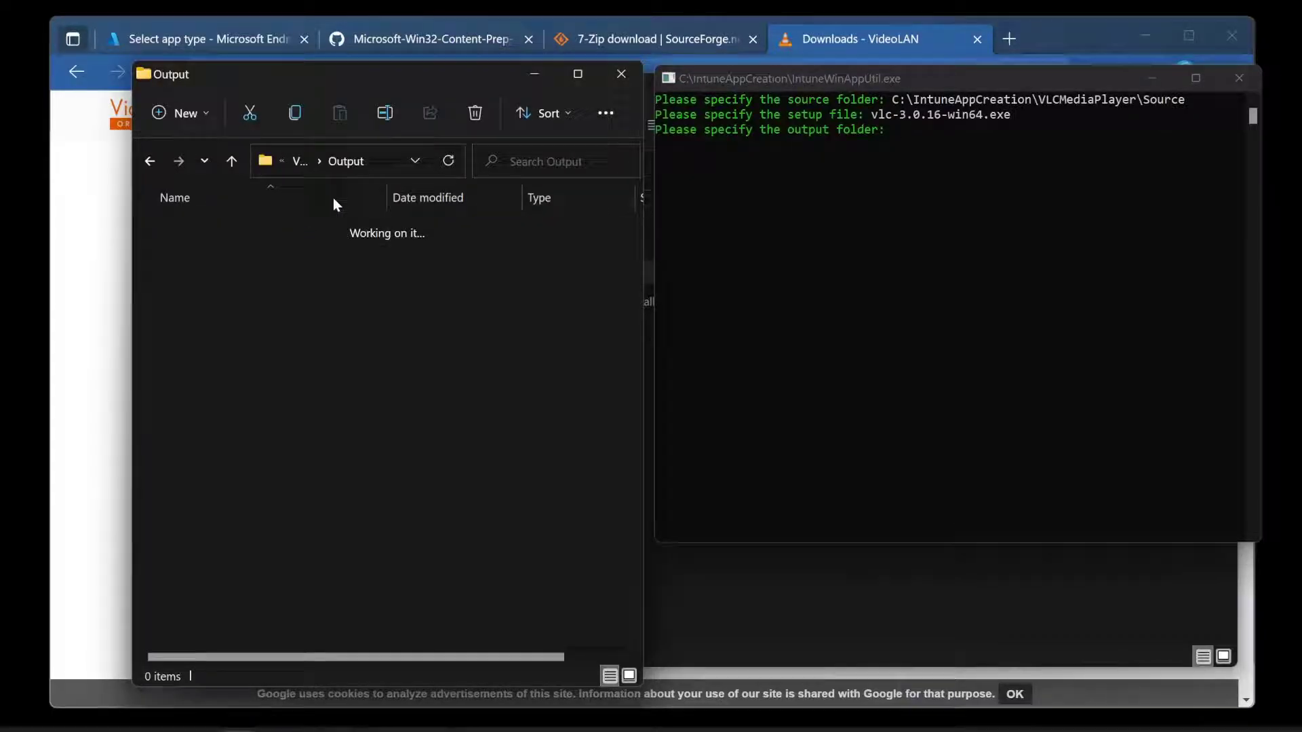
{"action": "left_click", "coordinate": [393, 161]}
{"action": "left_click", "coordinate": [913, 176]}
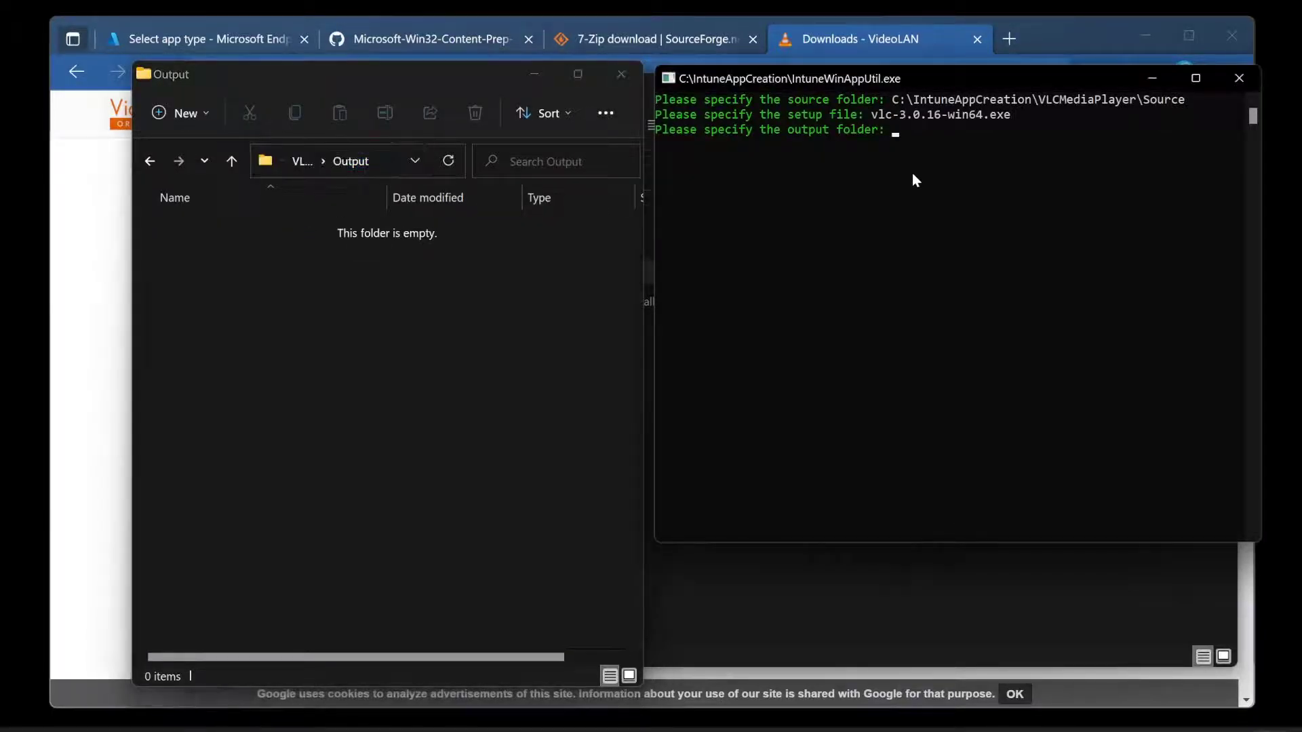
{"action": "key", "text": "ctrl+v"}
{"action": "key", "text": "Return"}
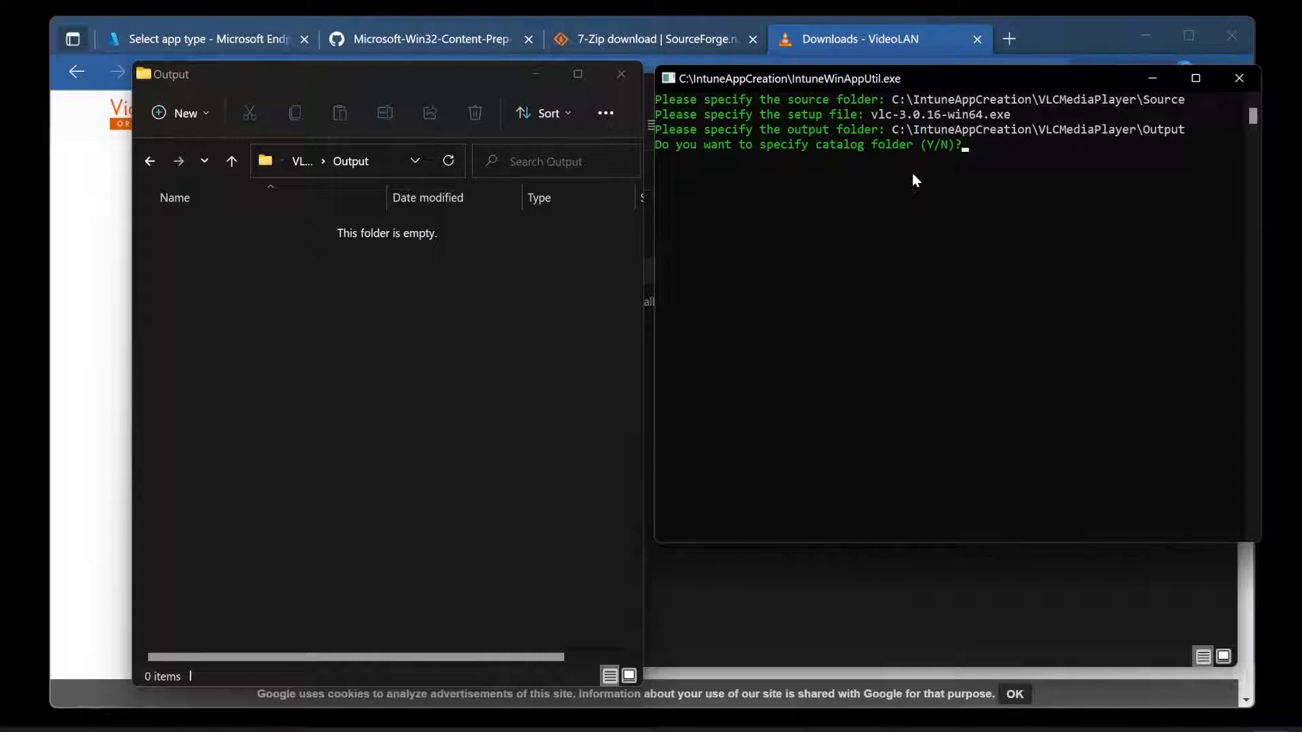
Step: Decline a catalog folder so vlc-3.0.16-win64.intunewin is built, then return to Endpoint Manager
{"action": "type", "text": "n"}
{"action": "key", "text": "Return"}
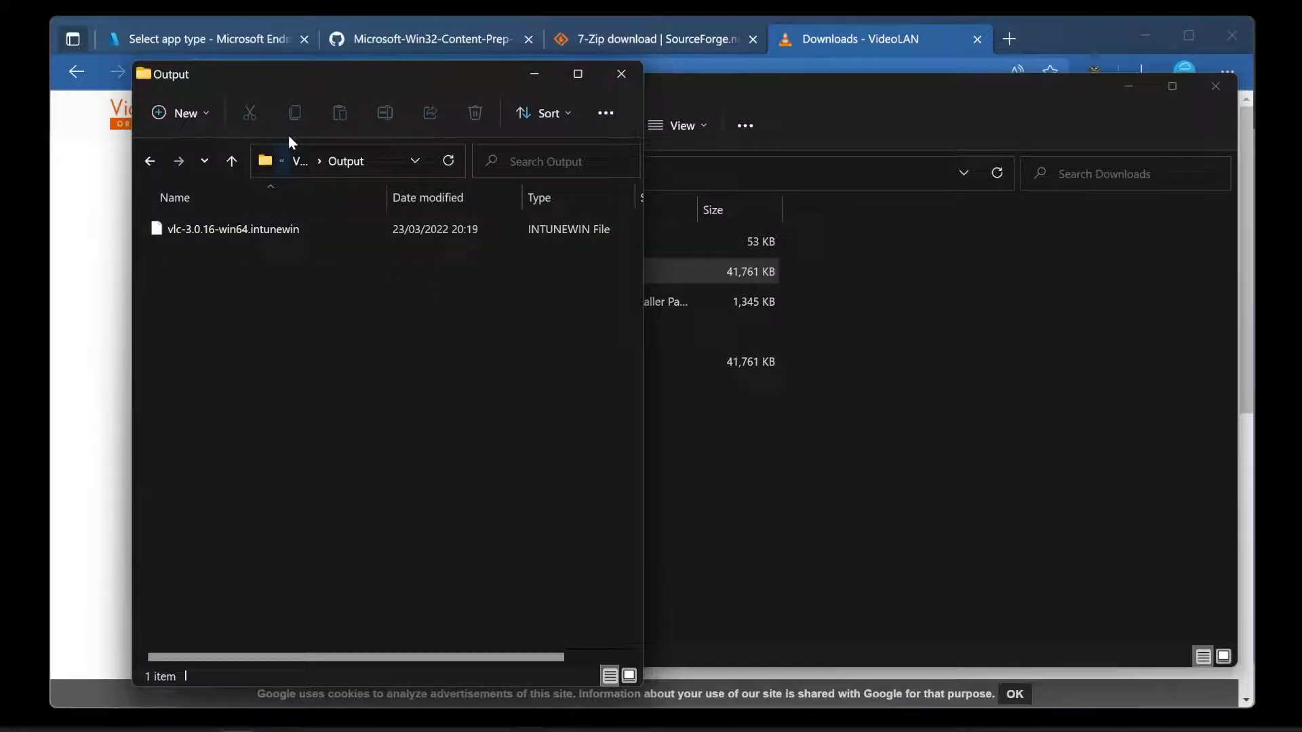
{"action": "left_click_drag", "start_coordinate": [347, 88], "coordinate": [668, 89]}
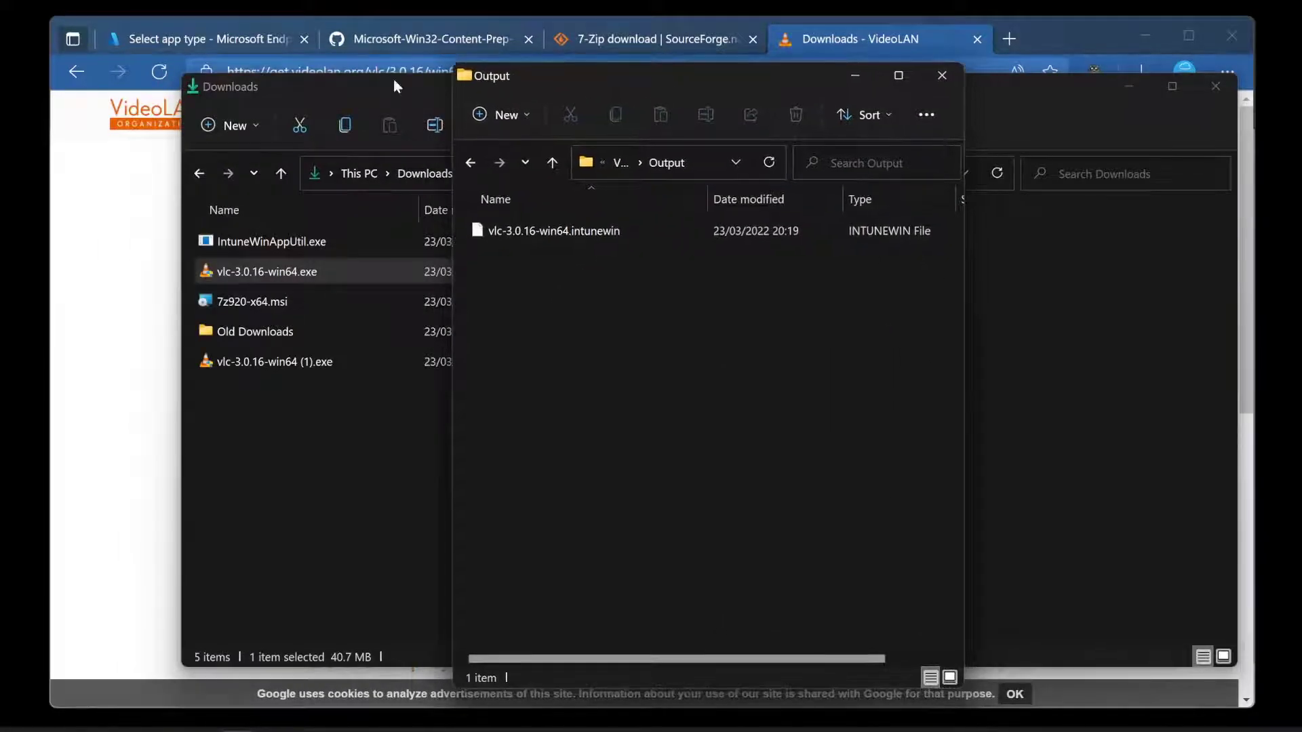
{"action": "left_click", "coordinate": [163, 41]}
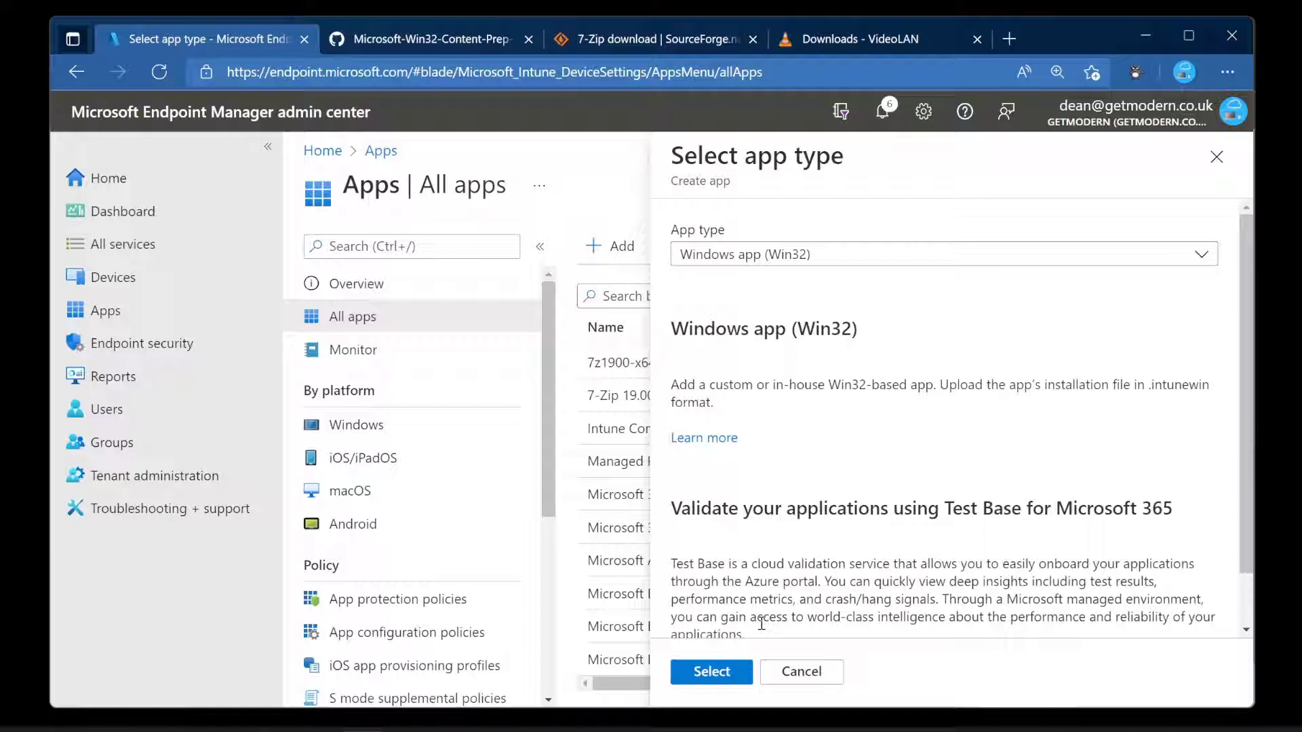
Step: Choose Windows app (Win32) and load vlc-3.0.16-win64.intunewin from VLCMediaPlayer\Output, showing 40.73 MiB
{"action": "left_click", "coordinate": [733, 672]}
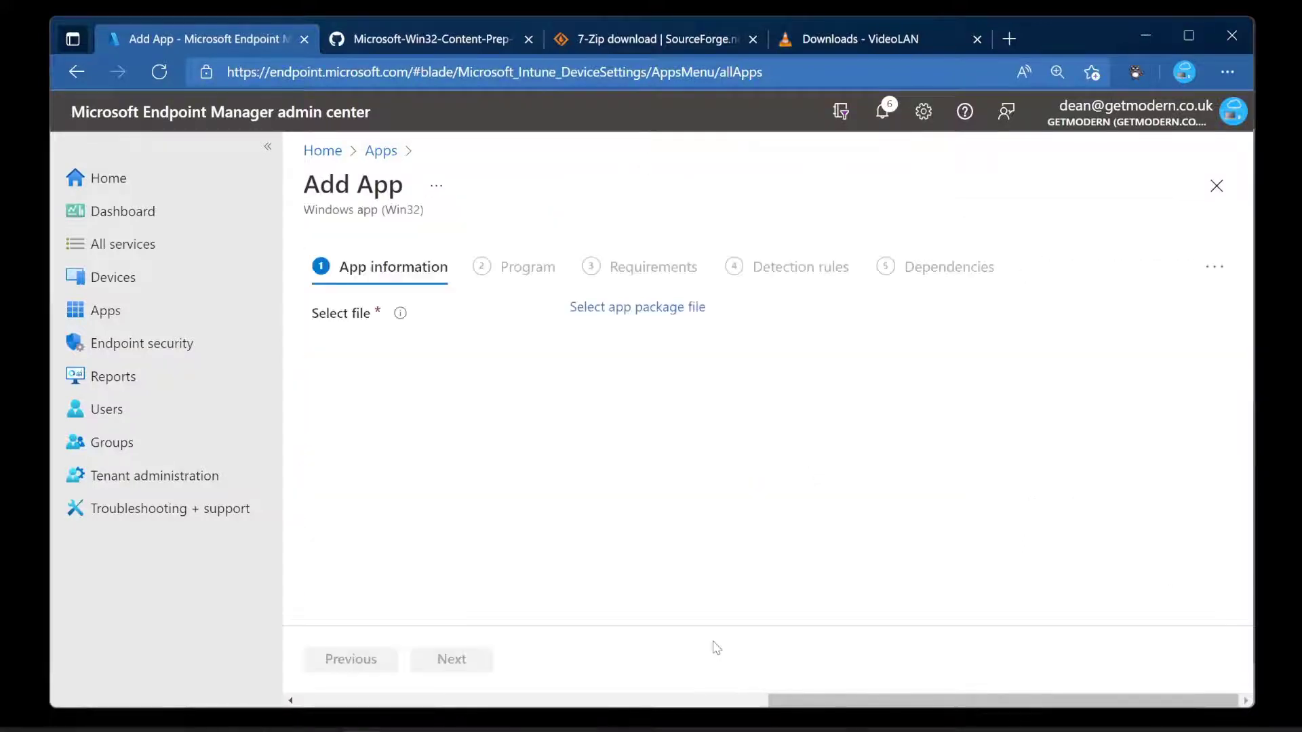
{"action": "left_click", "coordinate": [648, 315]}
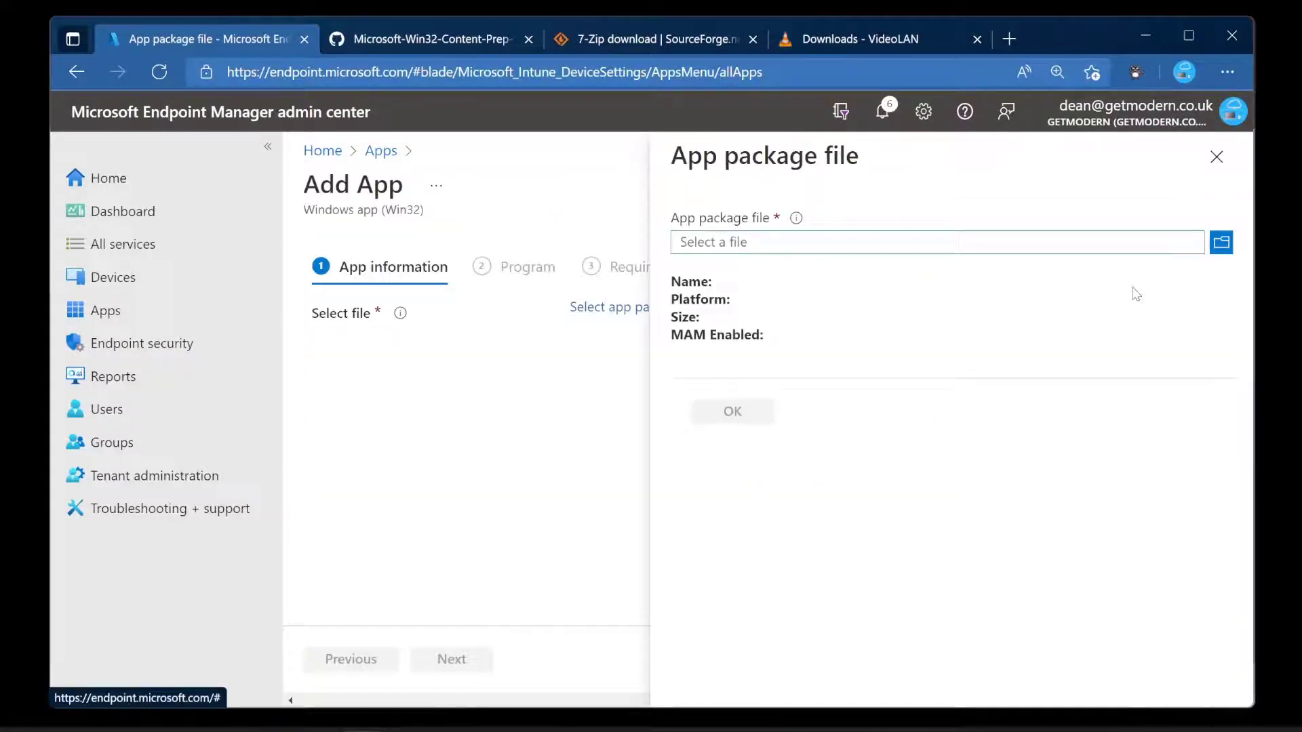
{"action": "left_click", "coordinate": [1220, 243]}
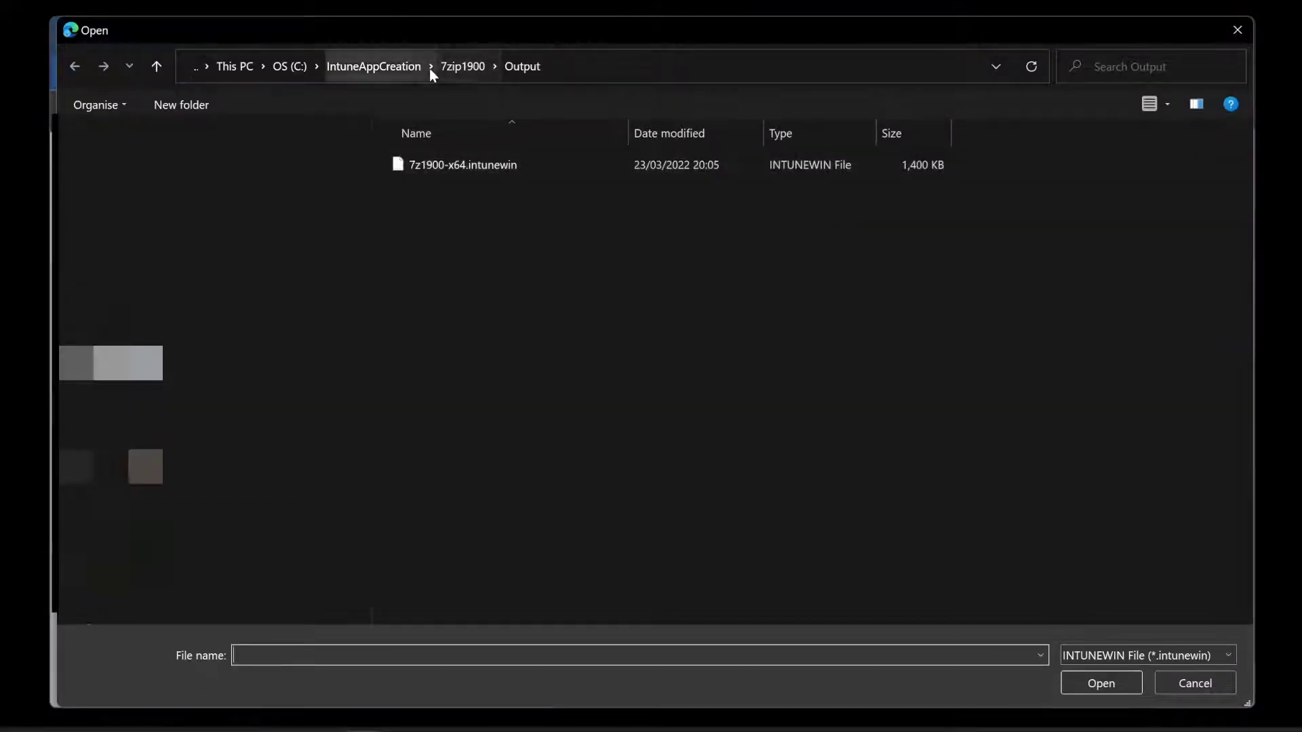
{"action": "left_click", "coordinate": [431, 70]}
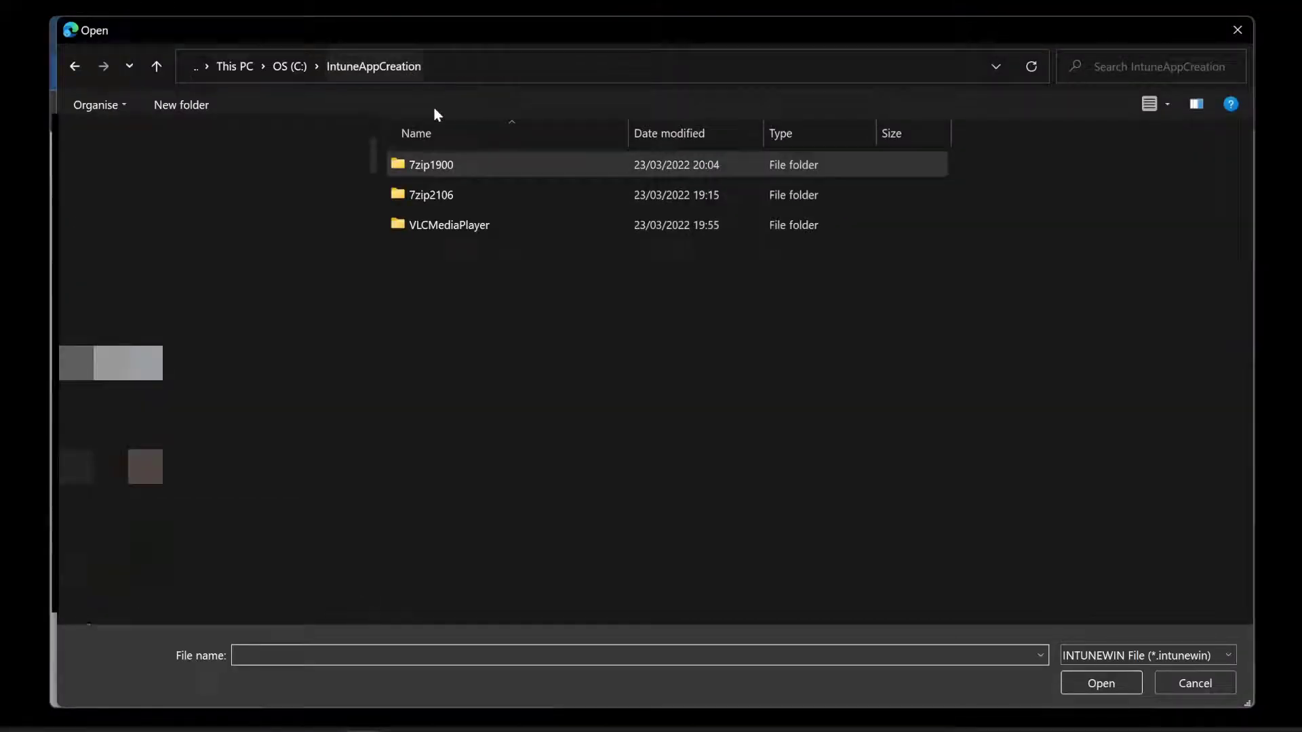
{"action": "double_click", "coordinate": [492, 231]}
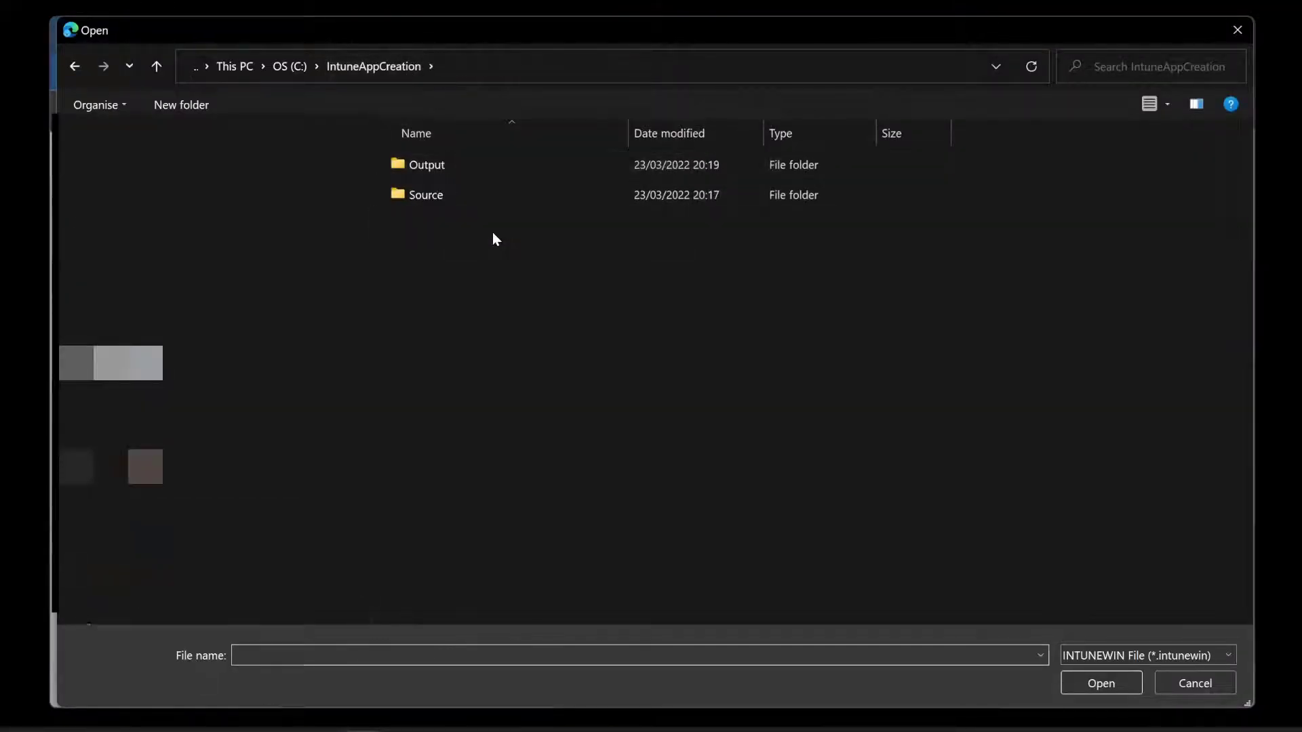
{"action": "double_click", "coordinate": [454, 168]}
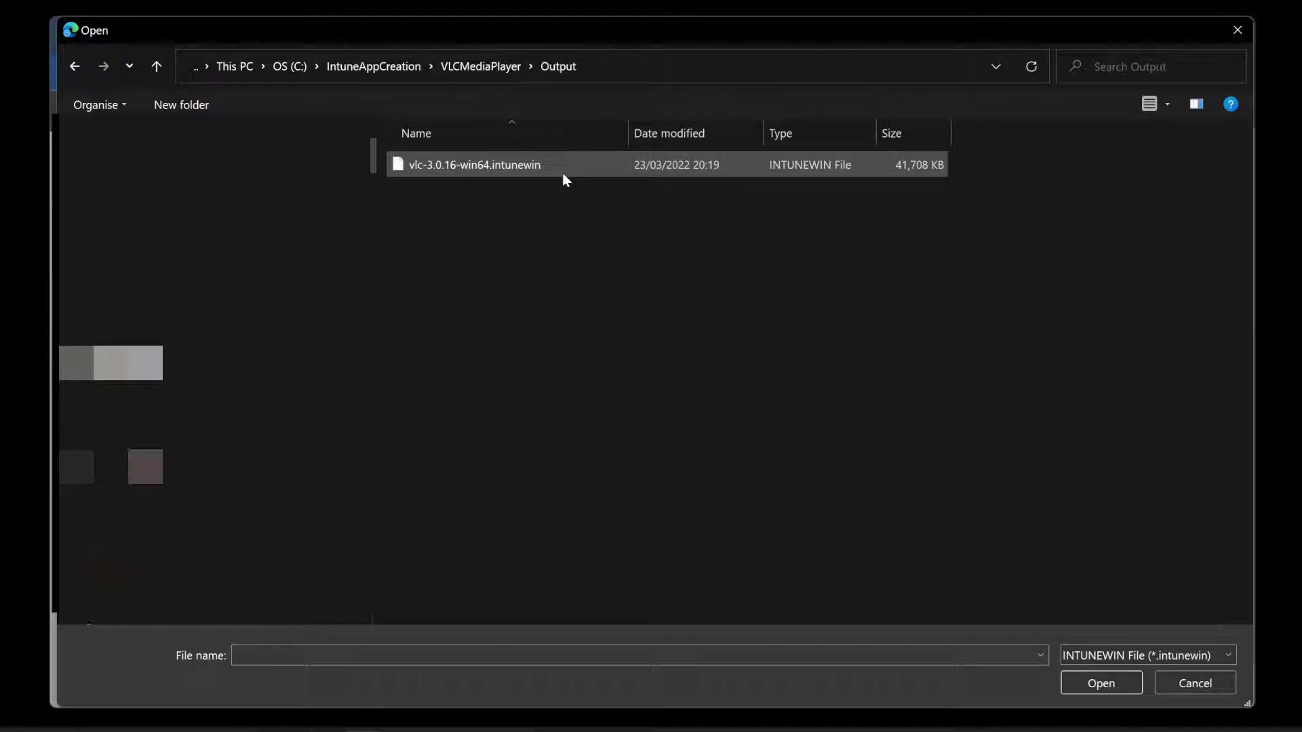
{"action": "left_click", "coordinate": [540, 169]}
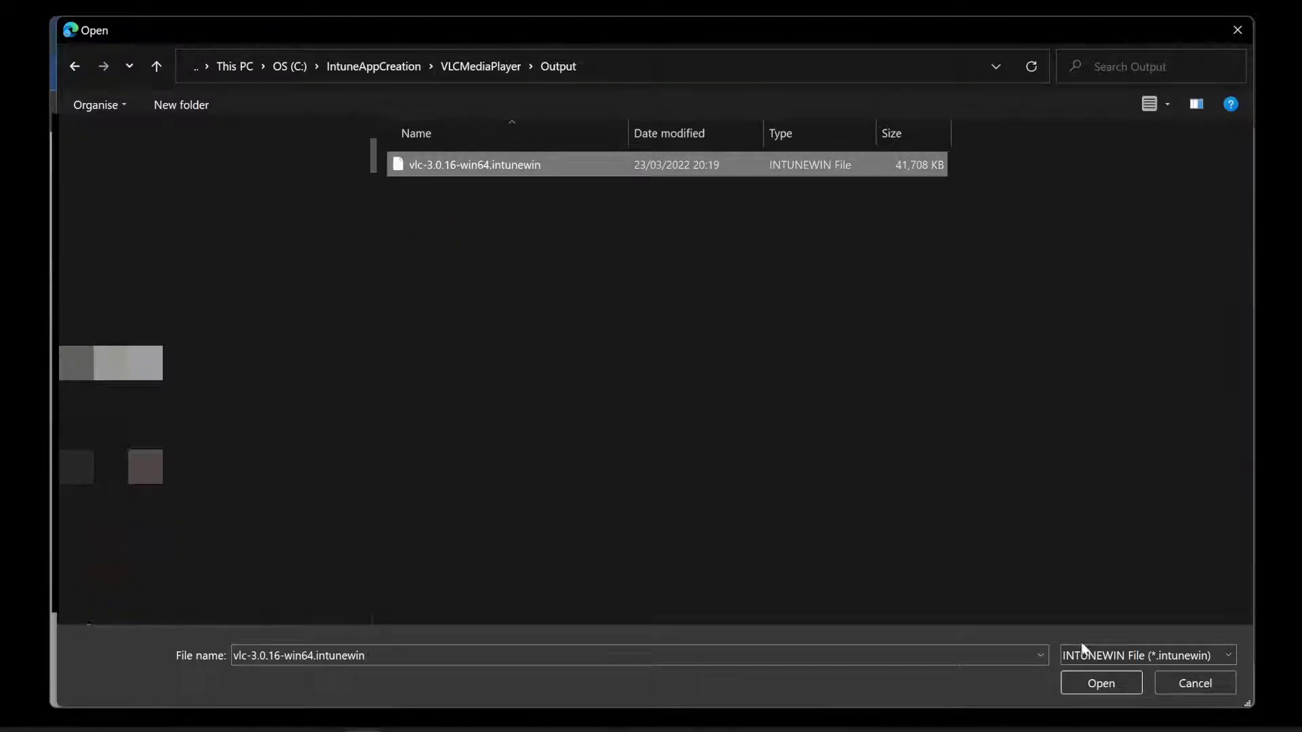
{"action": "left_click", "coordinate": [1093, 684]}
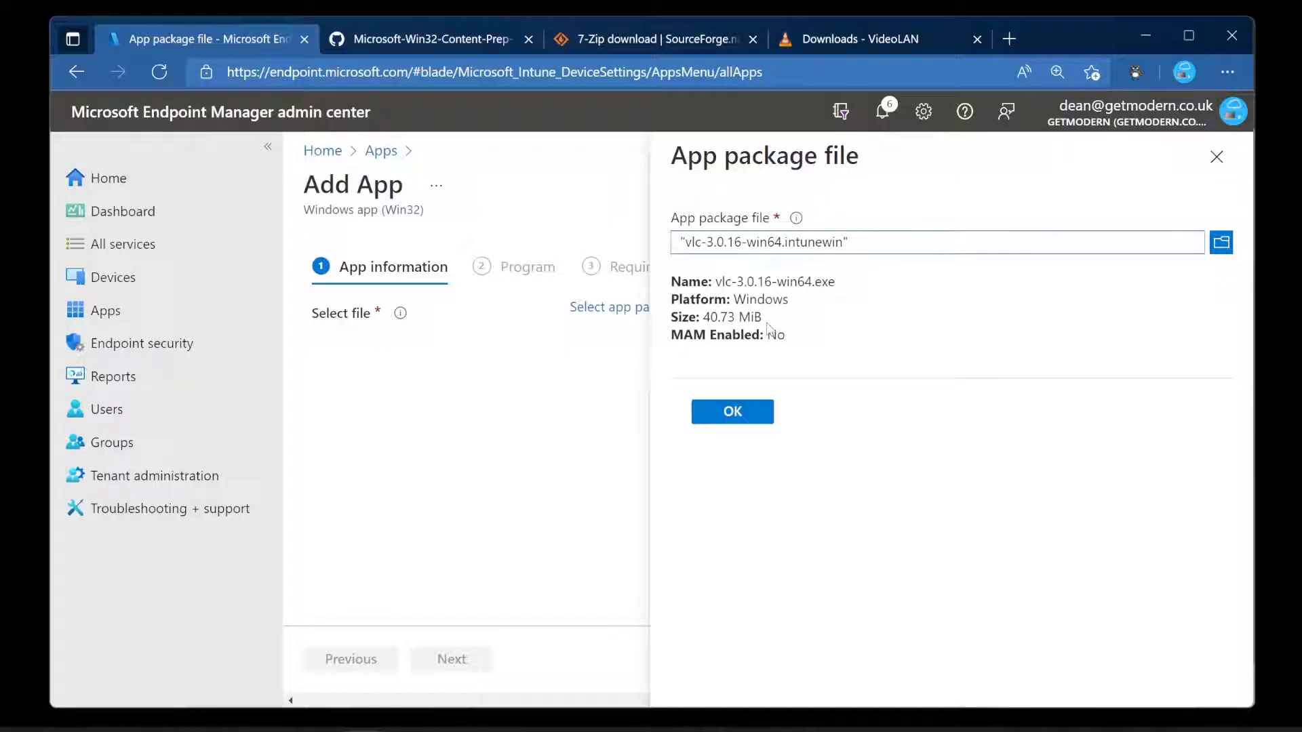
{"action": "left_click_drag", "start_coordinate": [763, 318], "coordinate": [703, 318]}
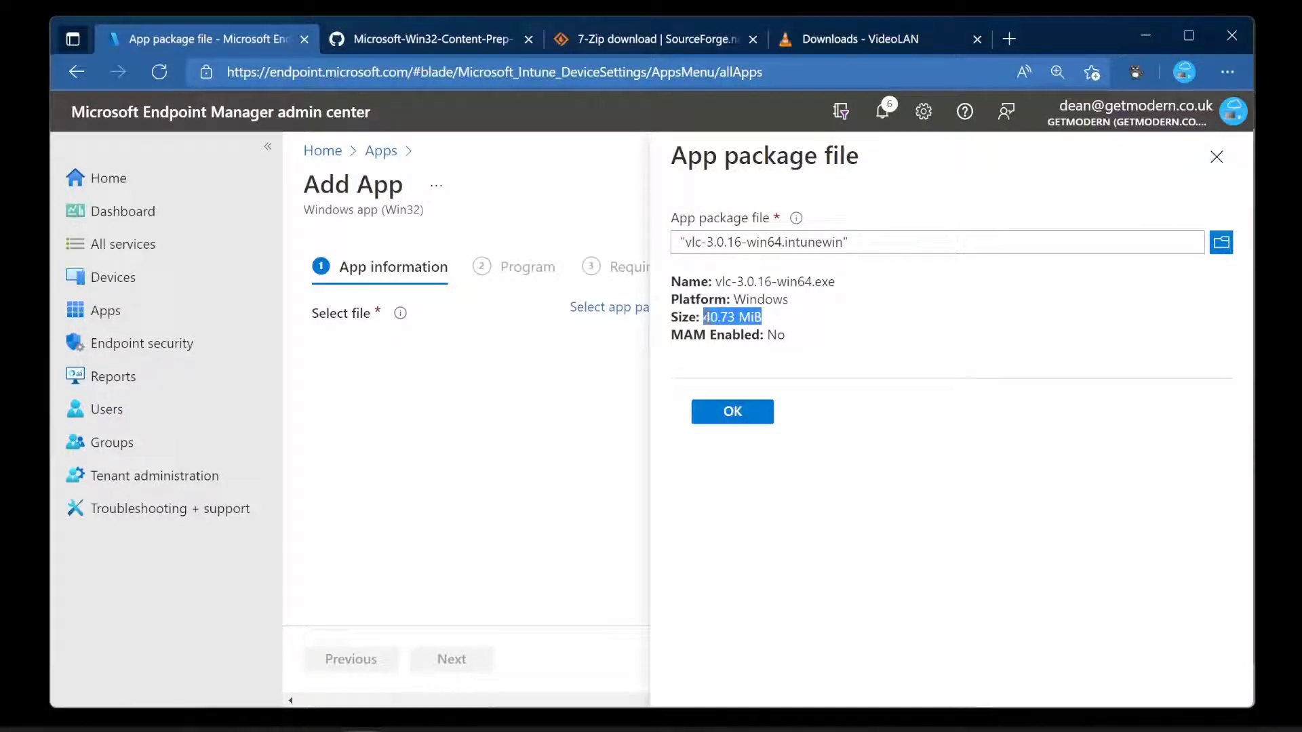
{"action": "left_click", "coordinate": [363, 730]}
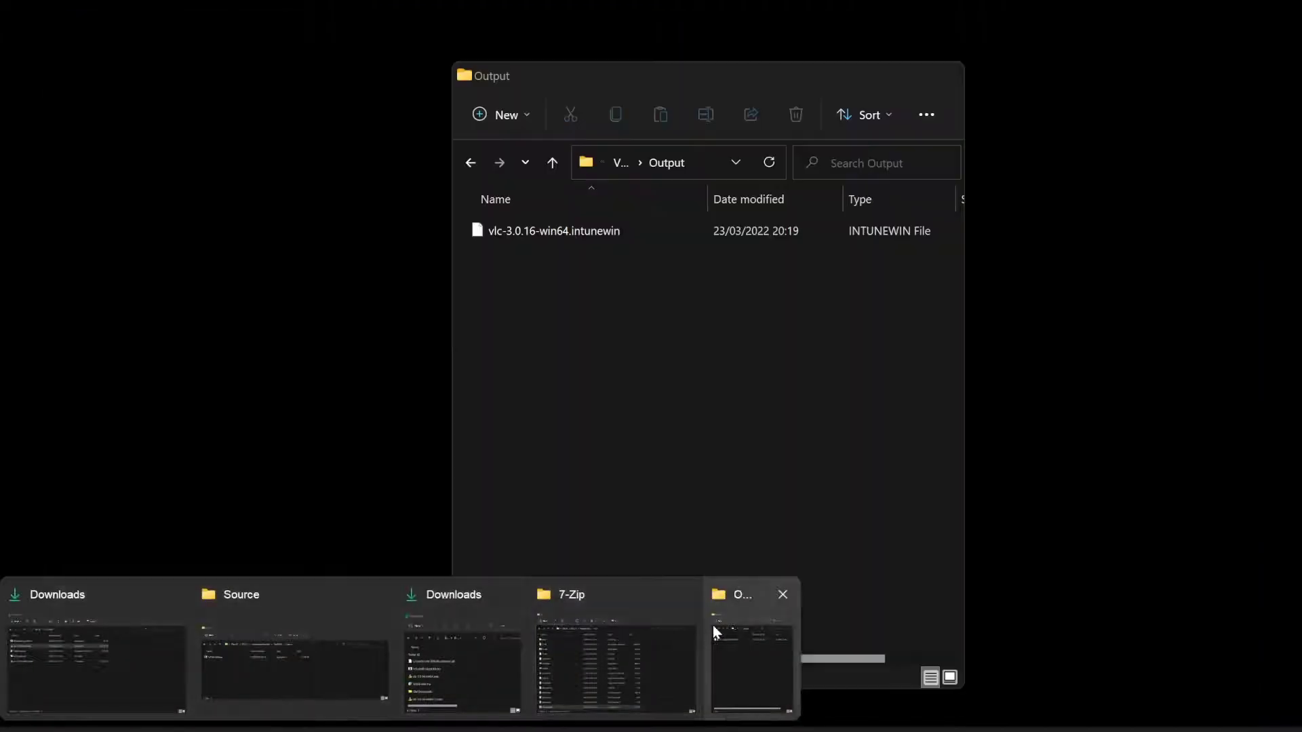
Step: Look at the VLC Source folder's installer, then select IntuneWinAppUtil.exe in the Downloads folder
{"action": "left_click", "coordinate": [713, 625]}
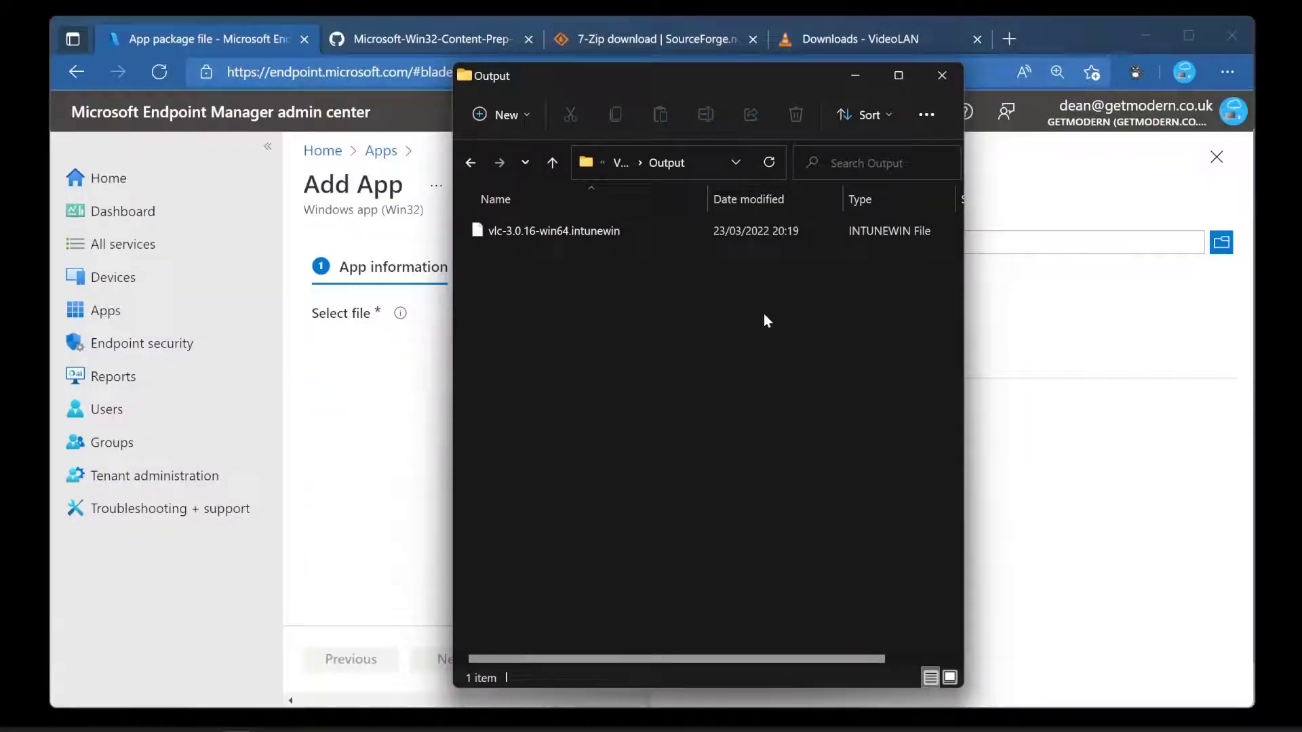
{"action": "left_click", "coordinate": [621, 164]}
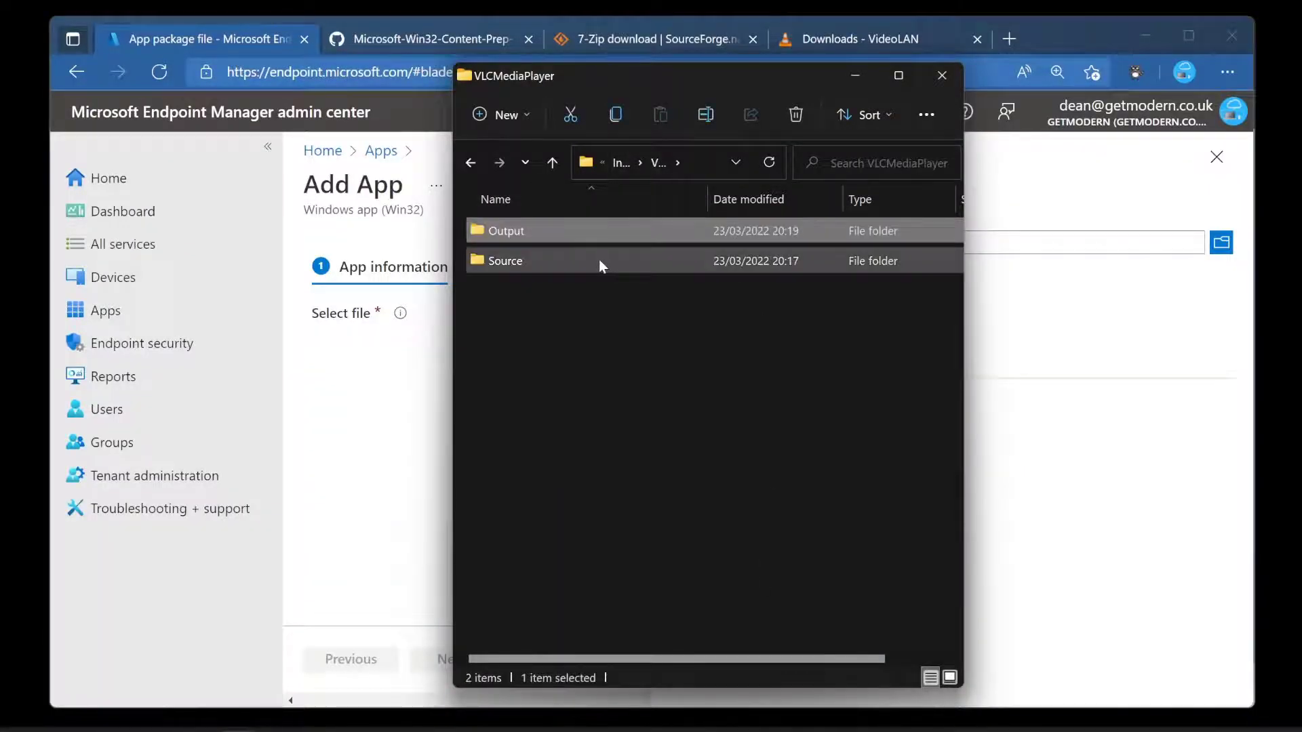
{"action": "double_click", "coordinate": [600, 259]}
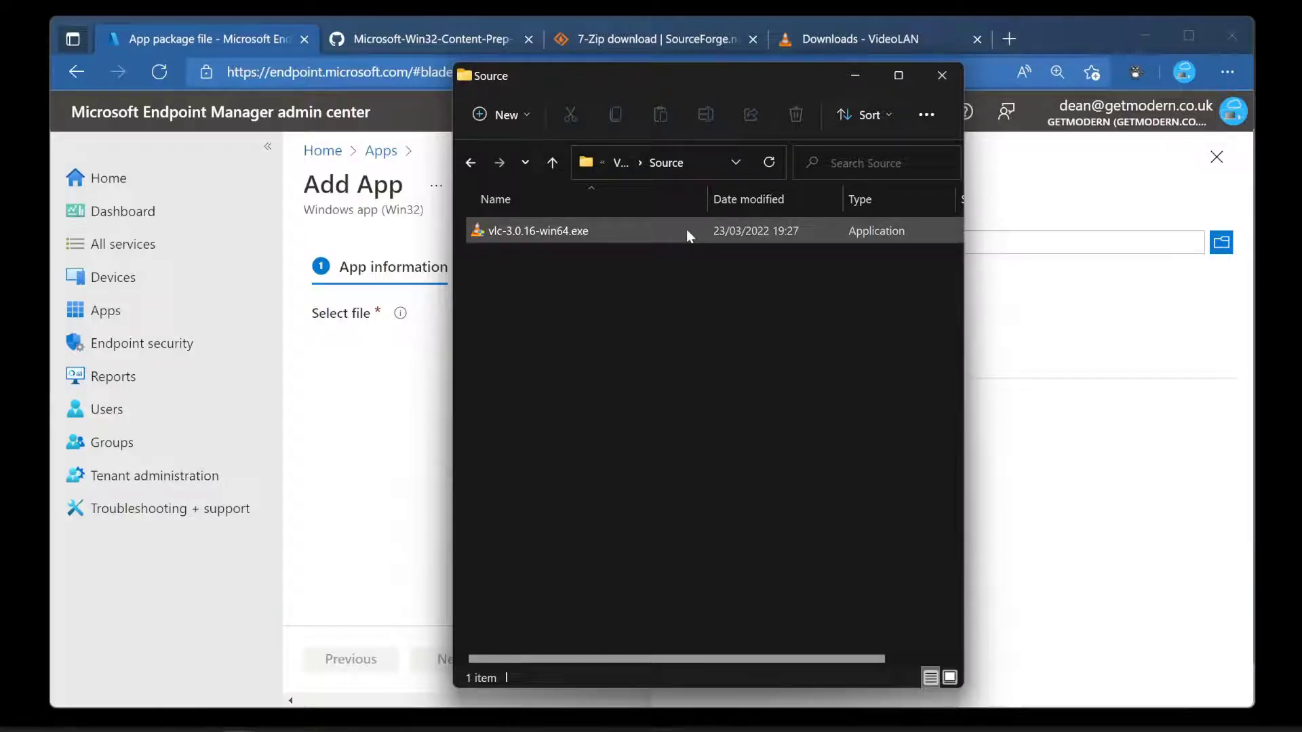
{"action": "left_click_drag", "start_coordinate": [848, 663], "coordinate": [911, 663]}
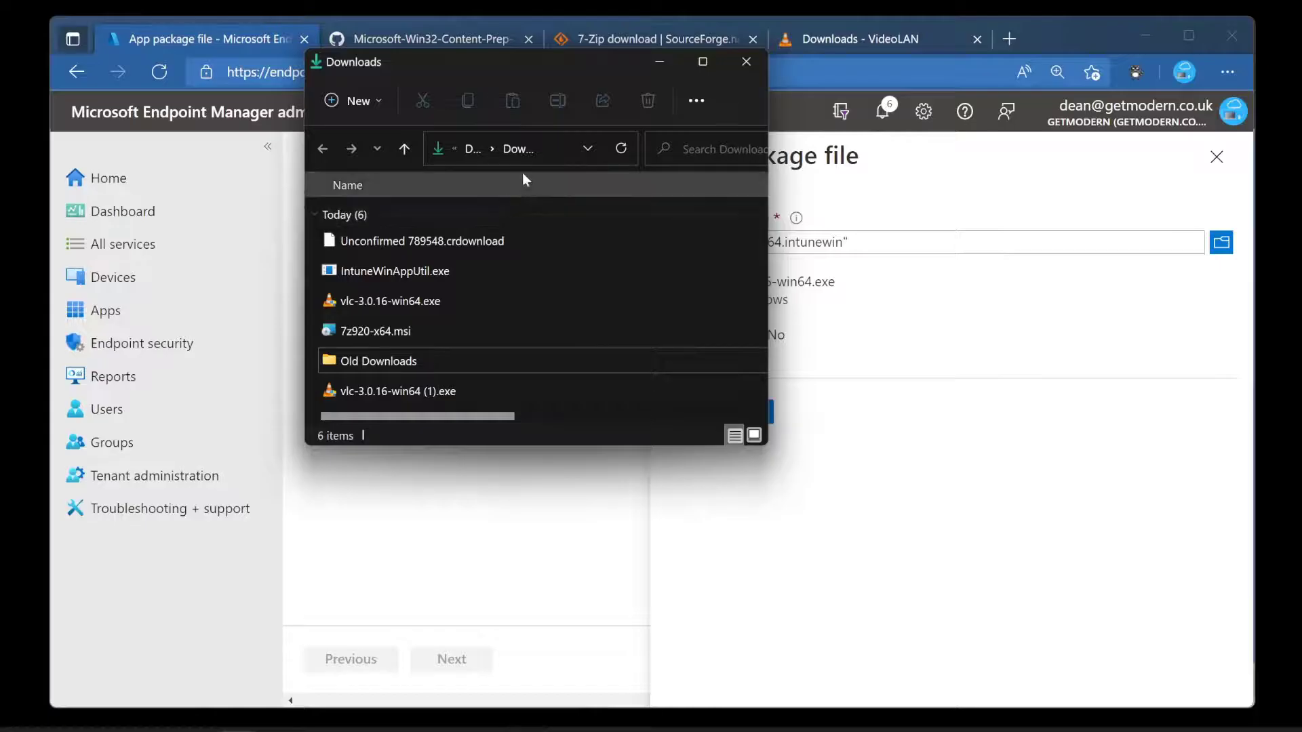
{"action": "left_click", "coordinate": [389, 273]}
Step: Launch IntuneWinAppUtil and give it the Downloads folder path as the source folder
{"action": "double_click", "coordinate": [389, 272]}
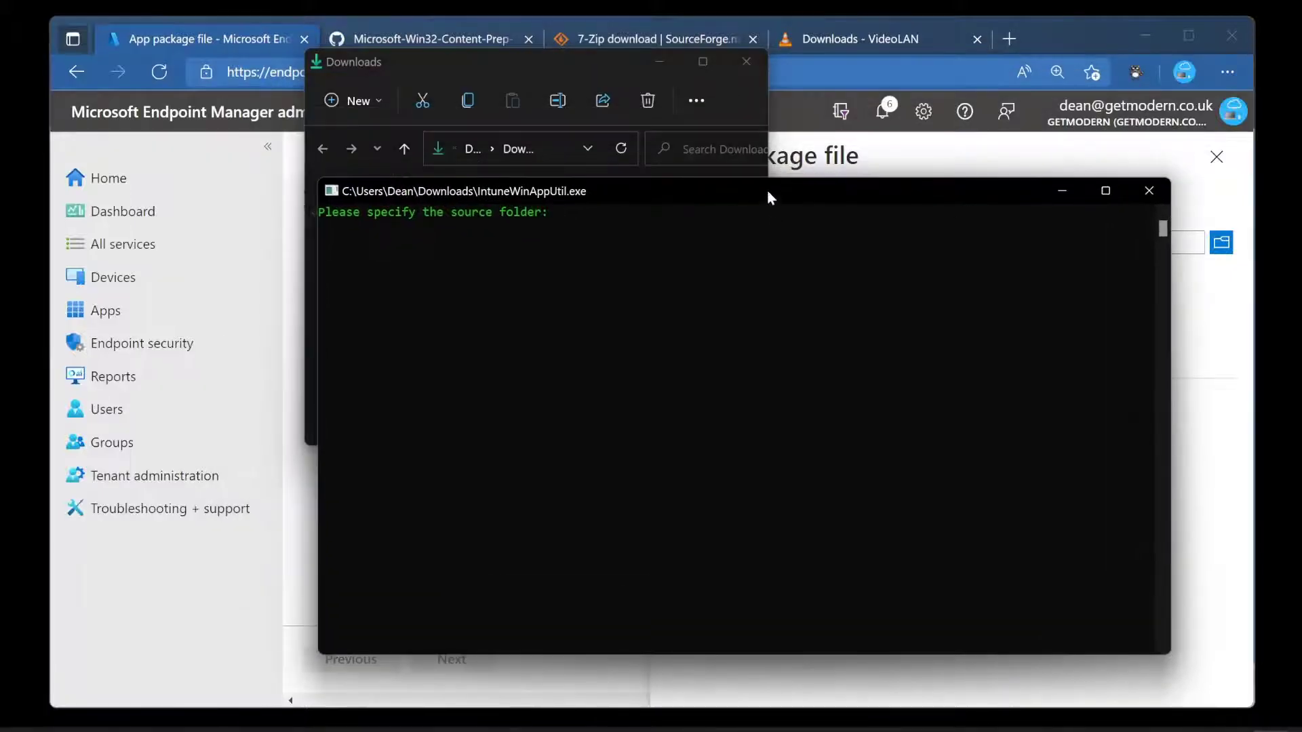
{"action": "left_click_drag", "start_coordinate": [767, 190], "coordinate": [802, 230]}
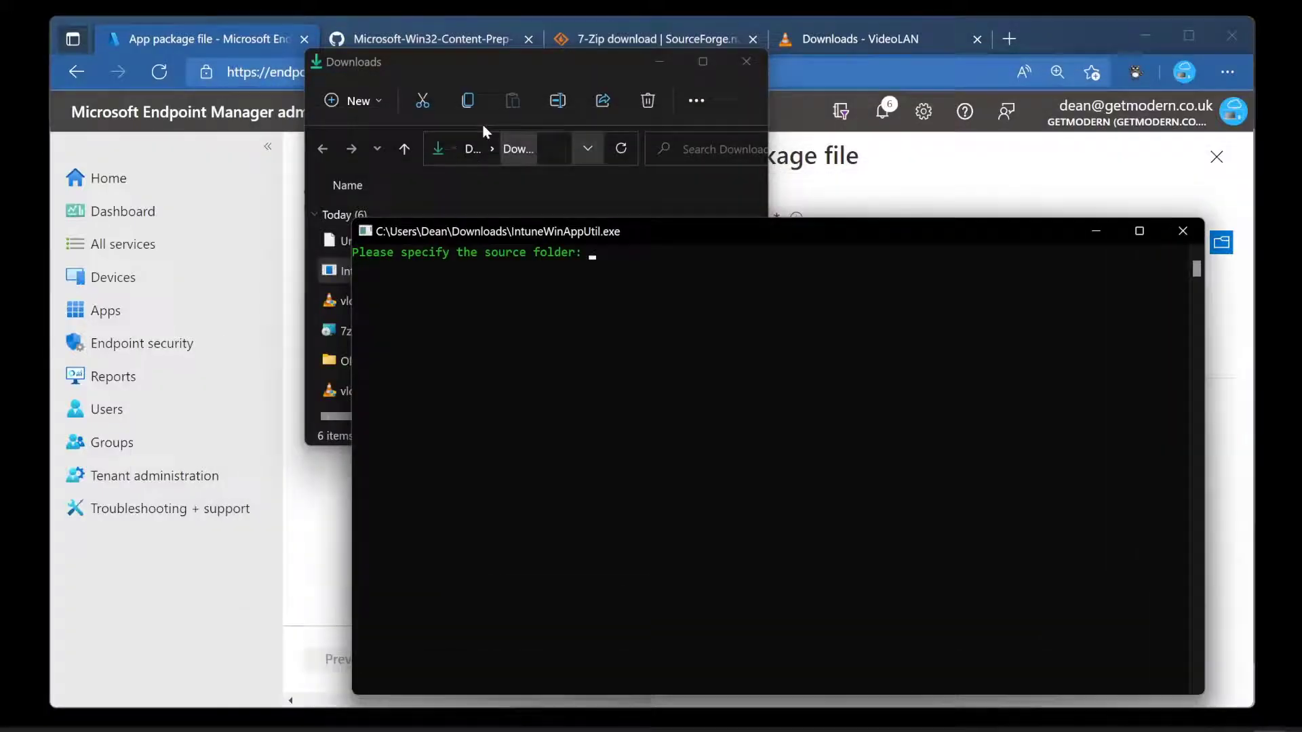
{"action": "left_click", "coordinate": [540, 150]}
{"action": "left_click", "coordinate": [846, 235]}
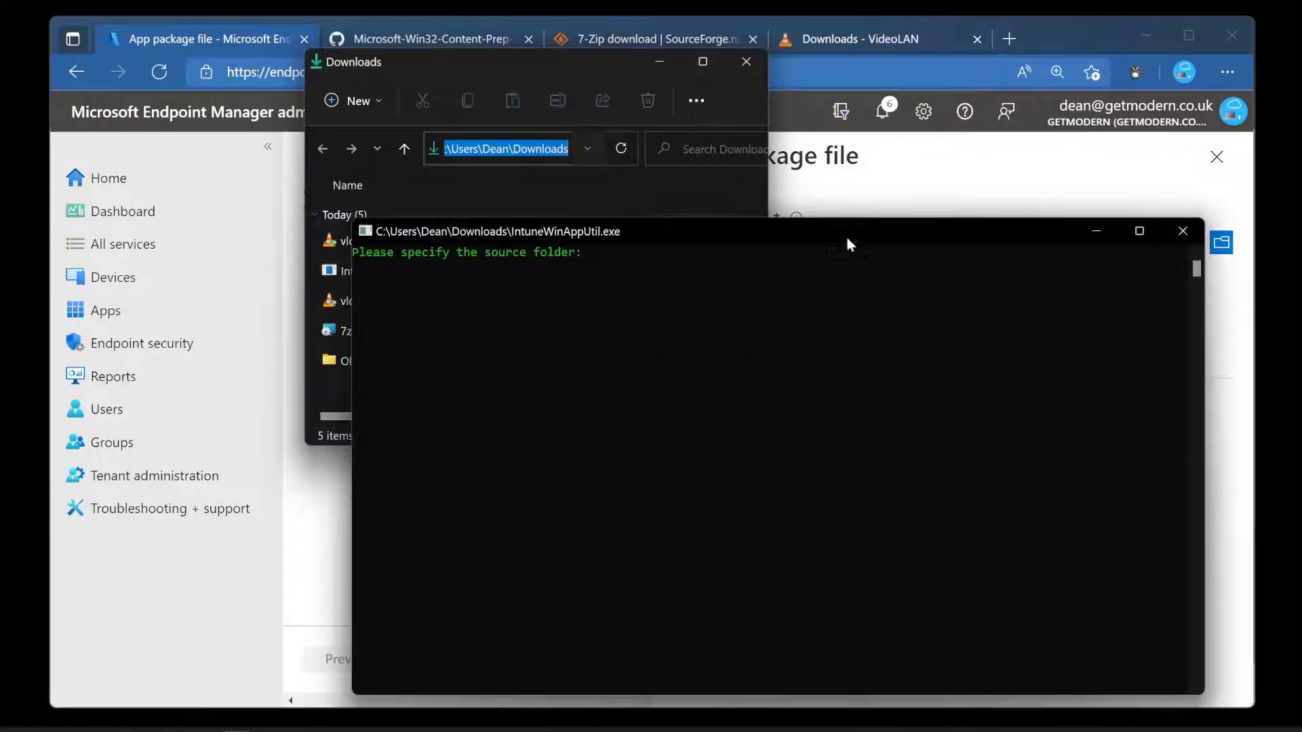
{"action": "right_click", "coordinate": [751, 287]}
{"action": "key", "text": "Return"}
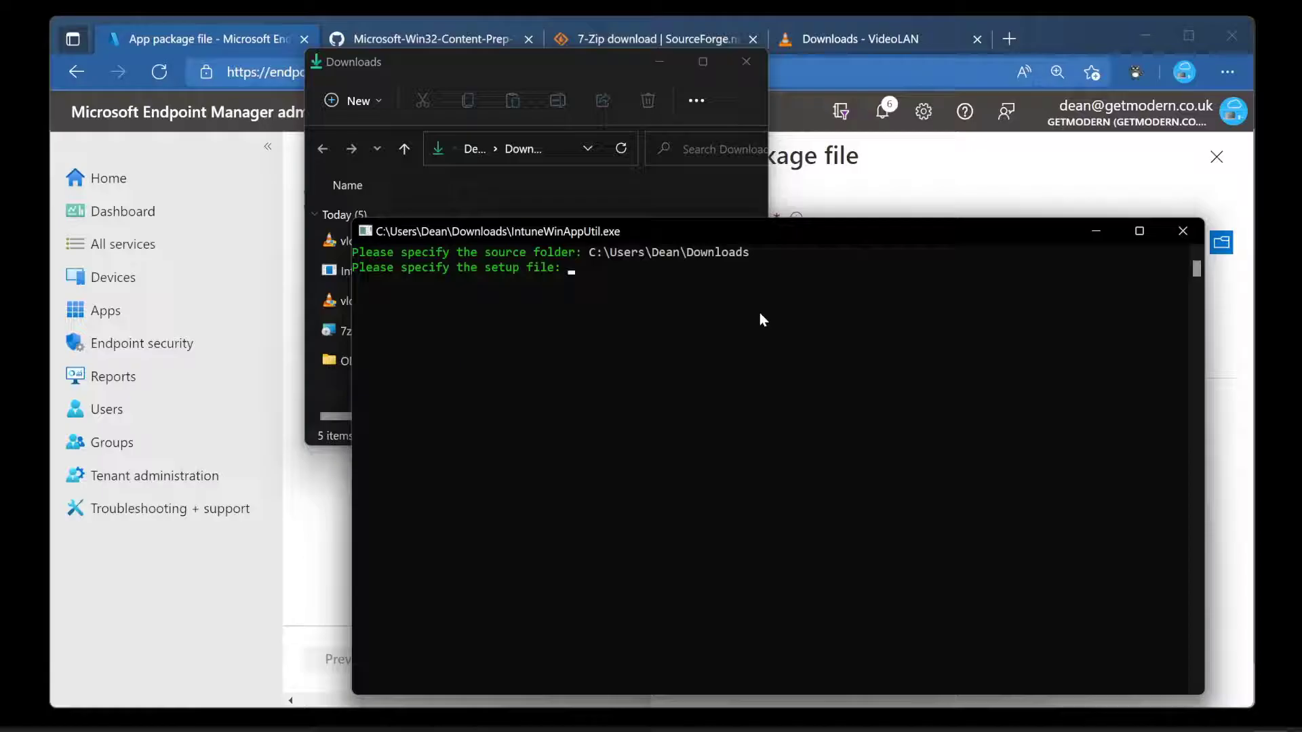
Step: Copy the installer's file name and enter vlc-3.0.16-win64.exe as the setup file
{"action": "left_click_drag", "start_coordinate": [722, 229], "coordinate": [728, 264]}
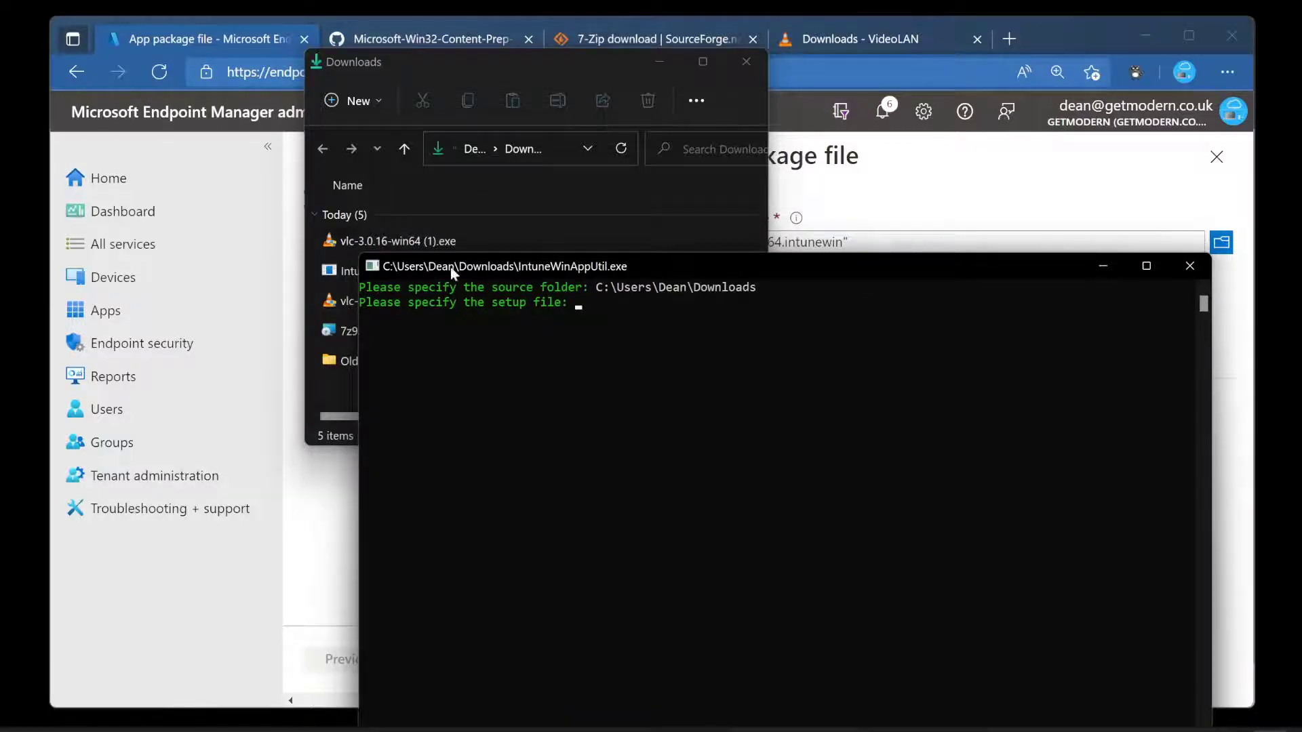
{"action": "left_click", "coordinate": [453, 245]}
{"action": "left_click", "coordinate": [434, 304]}
{"action": "right_click", "coordinate": [434, 304]}
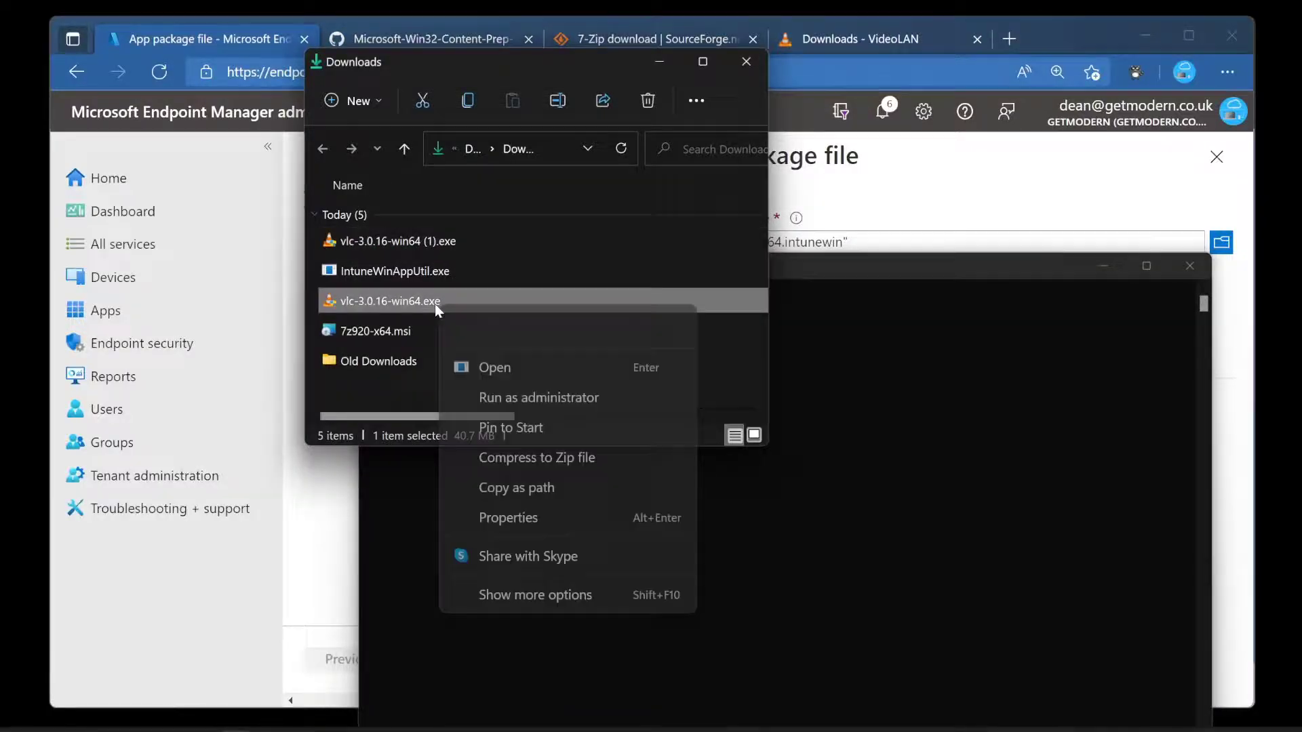
{"action": "left_click", "coordinate": [539, 332]}
{"action": "key", "text": "ctrl+c"}
{"action": "left_click", "coordinate": [904, 364]}
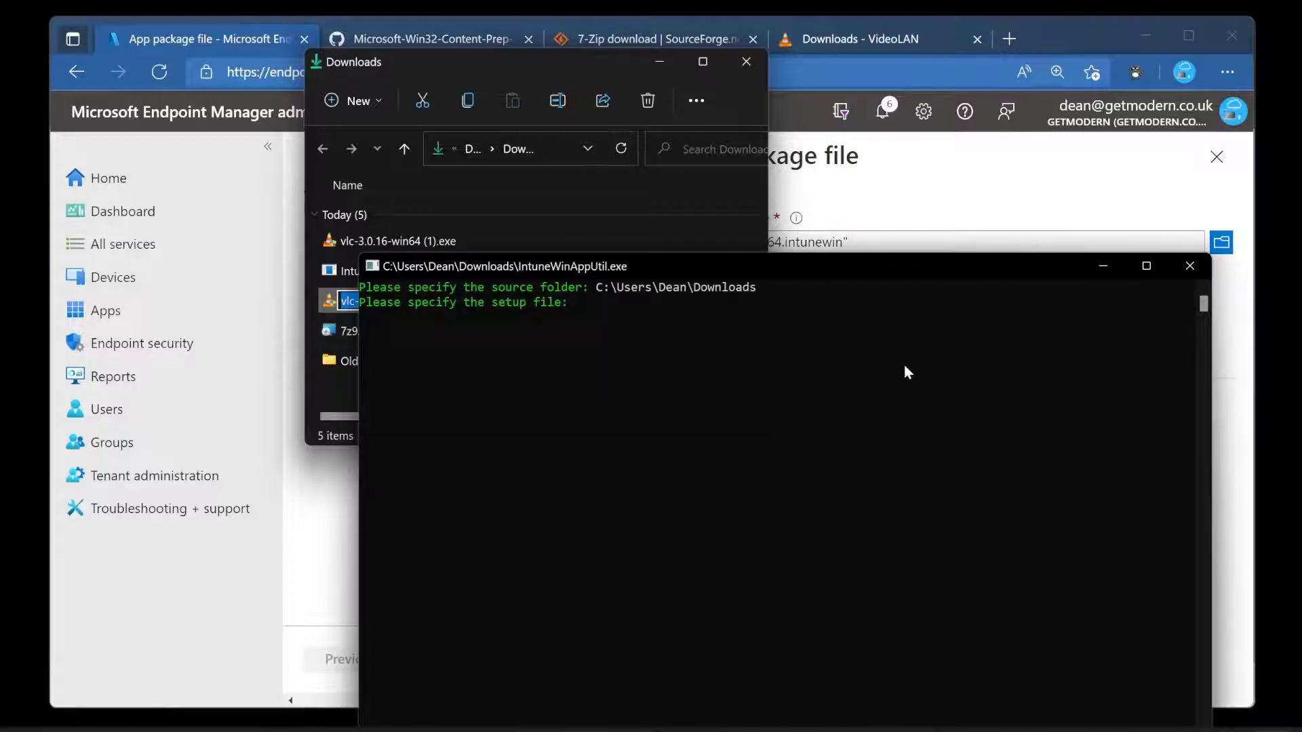
{"action": "right_click", "coordinate": [886, 360]}
{"action": "key", "text": "Return"}
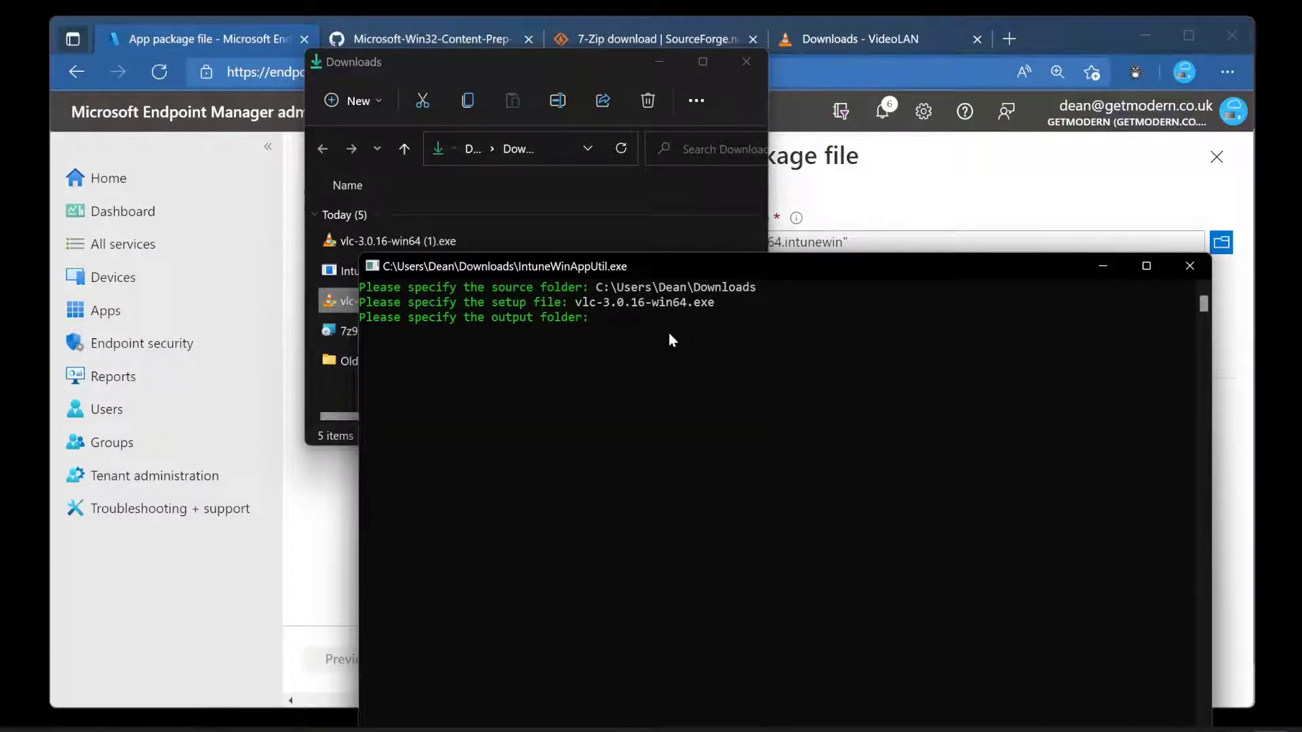
Step: Enter the Downloads path plus \OutputVLC\ as the output folder
{"action": "left_click", "coordinate": [595, 287]}
{"action": "left_click_drag", "start_coordinate": [595, 287], "coordinate": [755, 293]}
{"action": "right_click", "coordinate": [751, 299]}
{"action": "right_click", "coordinate": [703, 339]}
{"action": "type", "text": "\\OutputCVL"}
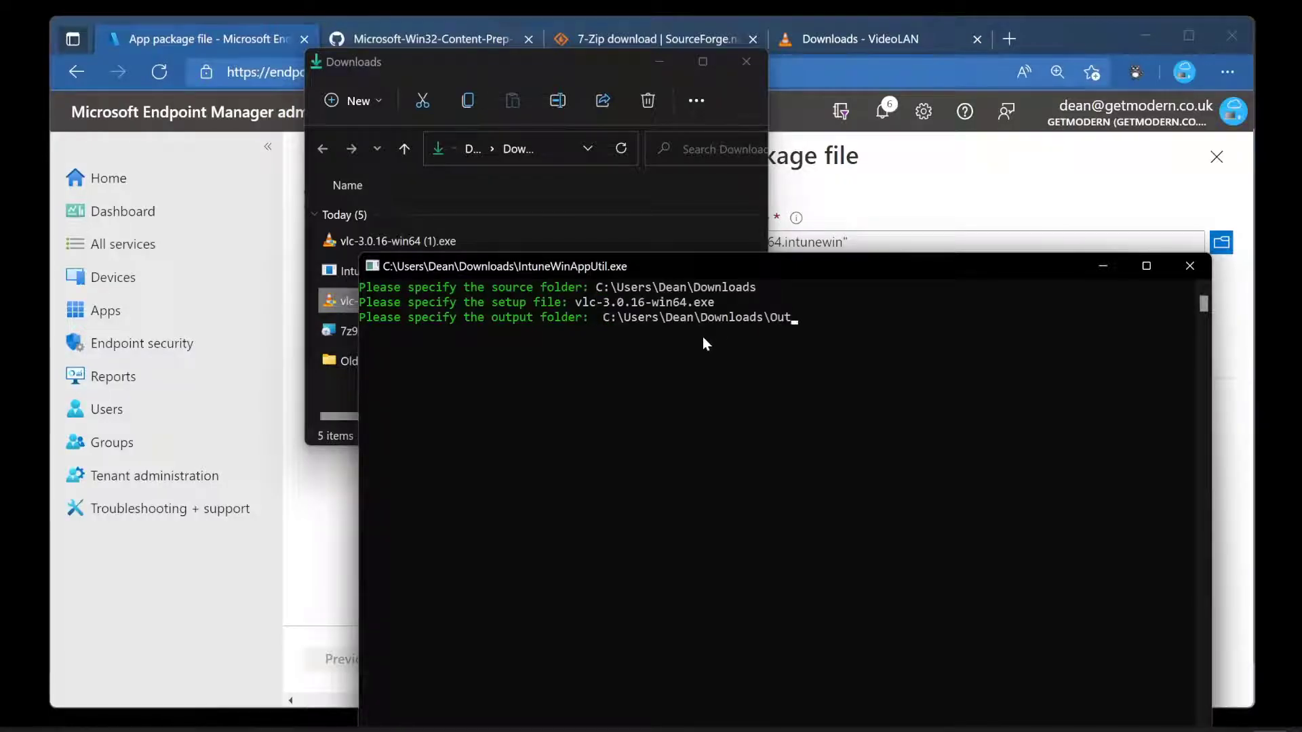
{"action": "key", "text": "BackSpace"}
{"action": "key", "text": "BackSpace"}
{"action": "key", "text": "BackSpace"}
{"action": "type", "text": "VLC"}
{"action": "key", "text": "BackSpace"}
{"action": "type", "text": "C"}
{"action": "key", "text": "Home"}
{"action": "key", "text": "Delete"}
{"action": "key", "text": "End"}
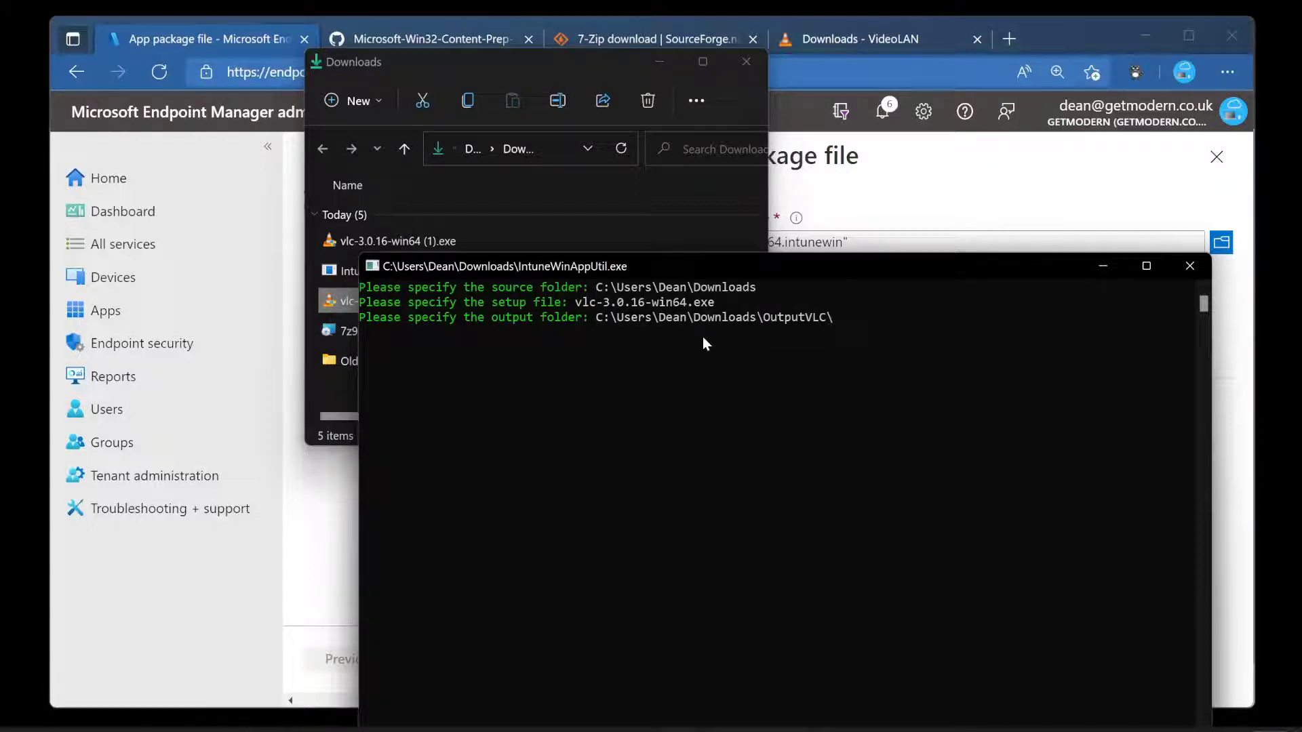
{"action": "type", "text": "\\"}
{"action": "key", "text": "Return"}
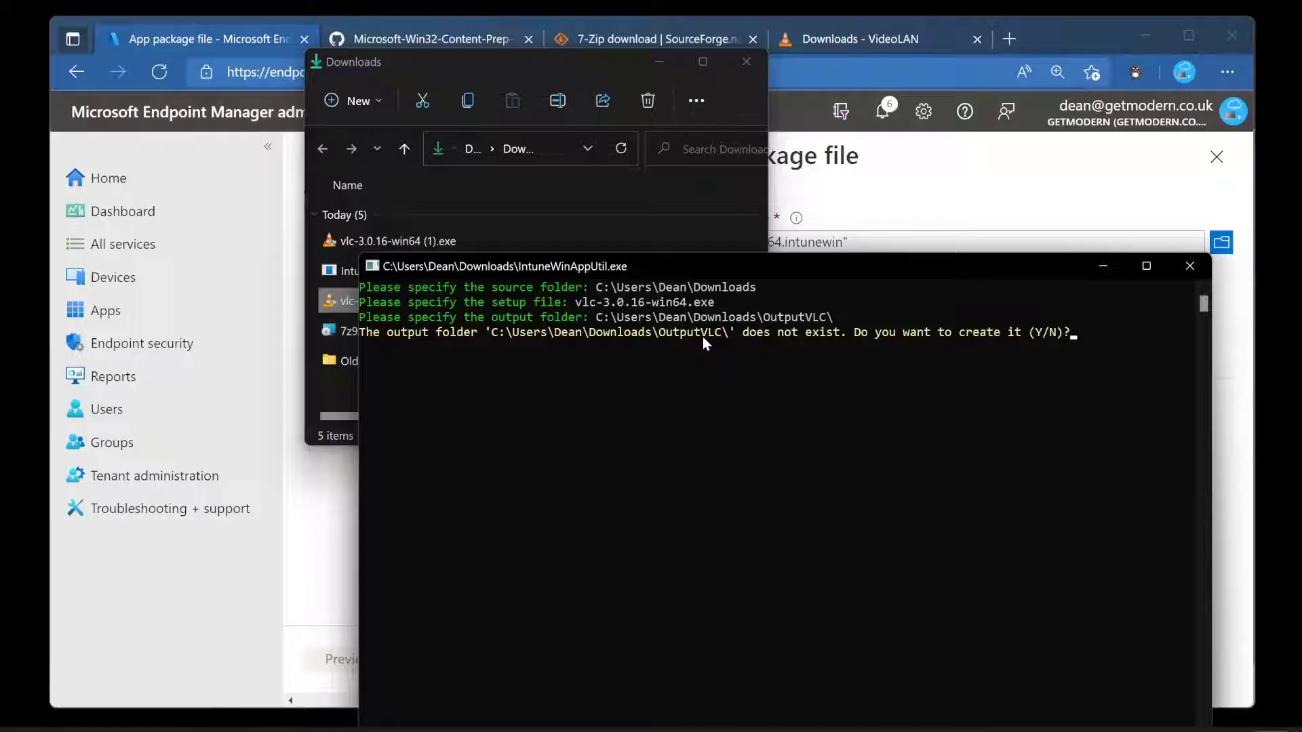
Step: Answer y to create the output folder and n to the catalog folder, starting packaging
{"action": "type", "text": "y"}
{"action": "key", "text": "Return"}
{"action": "type", "text": "n"}
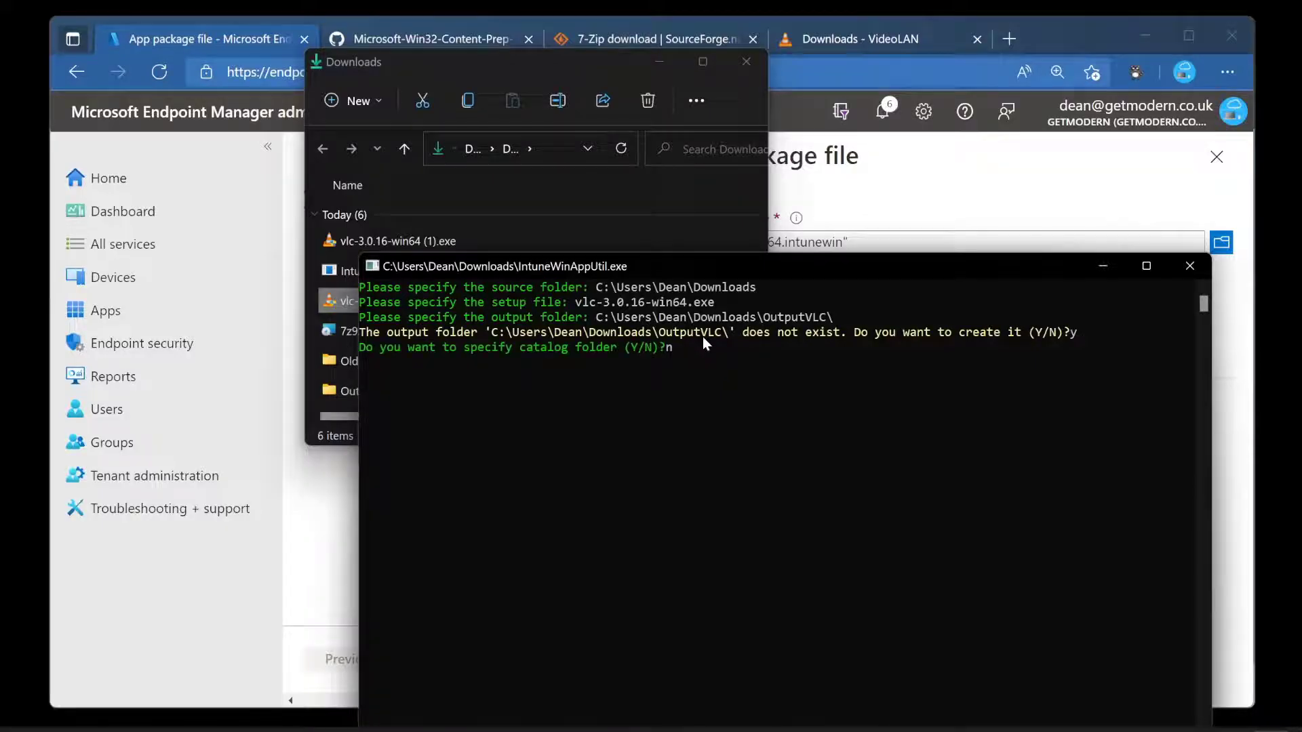
{"action": "key", "text": "Return"}
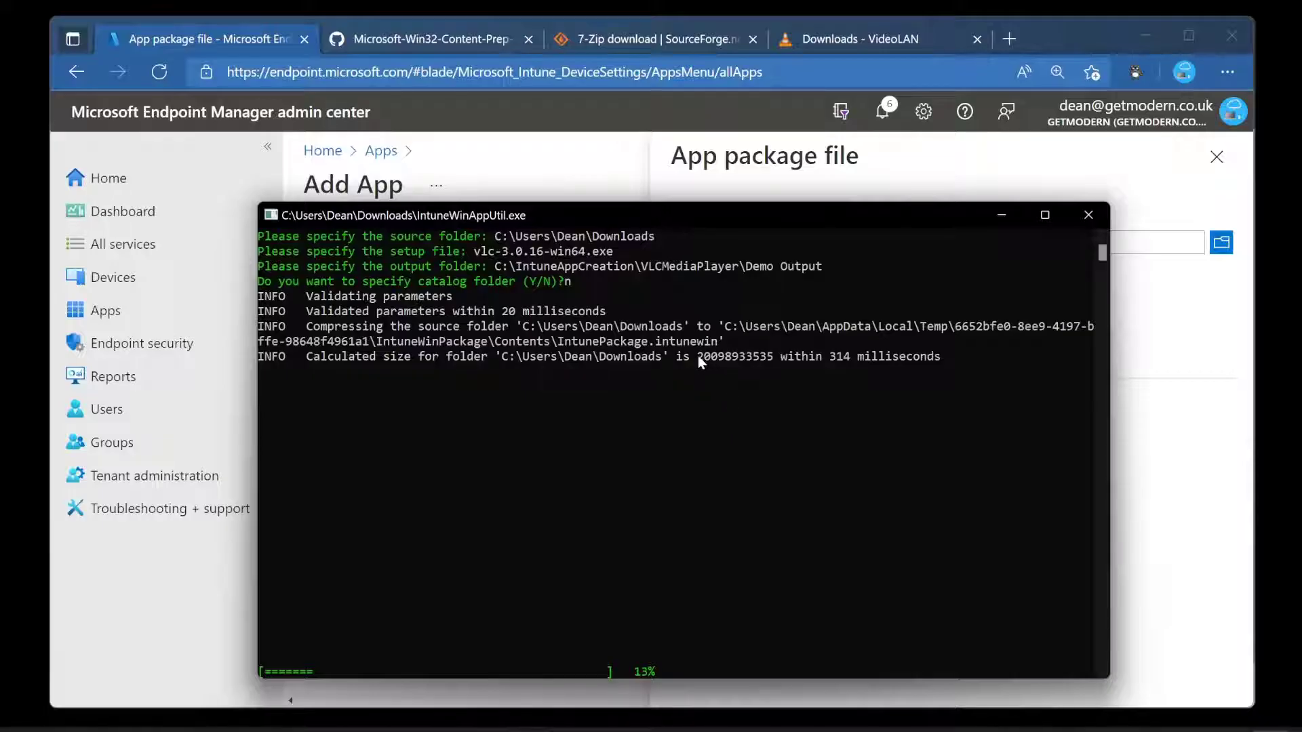
{"action": "left_click_drag", "start_coordinate": [698, 355], "coordinate": [773, 366]}
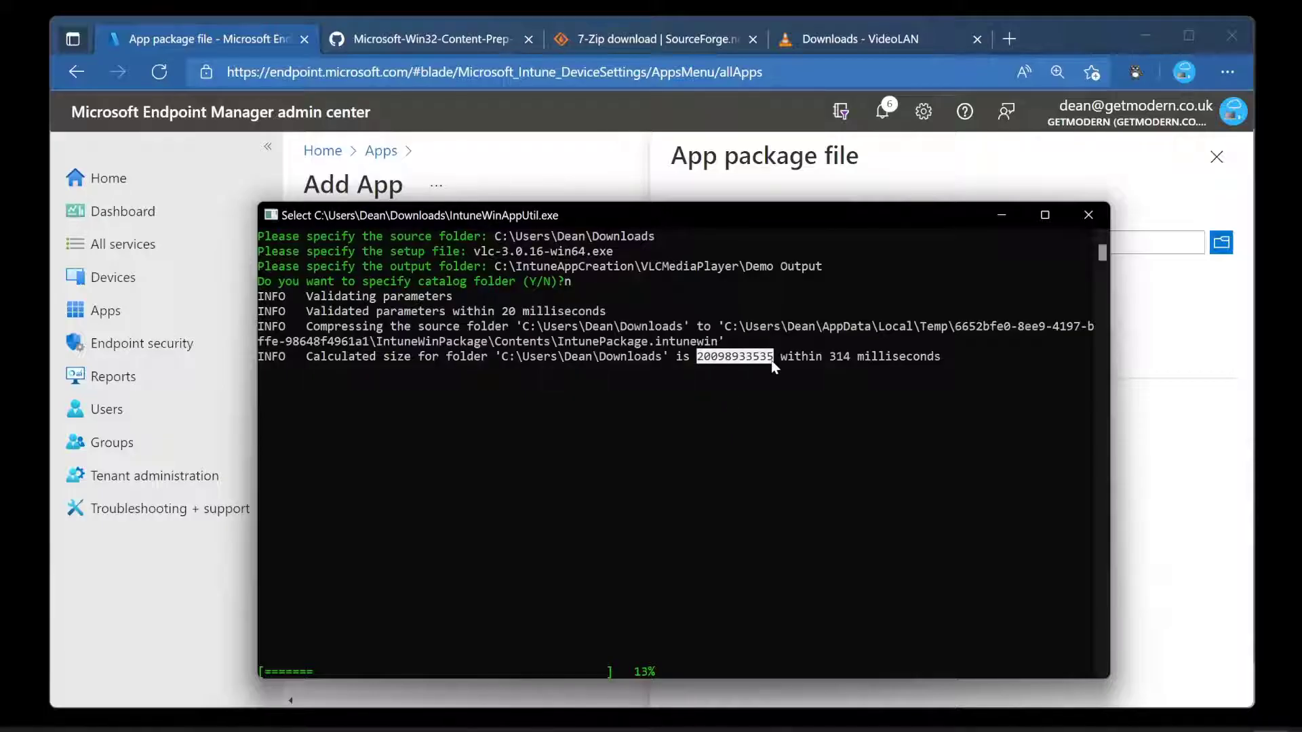
{"action": "right_click", "coordinate": [774, 366]}
{"action": "left_click", "coordinate": [765, 60]}
{"action": "key", "text": "ctrl+t"}
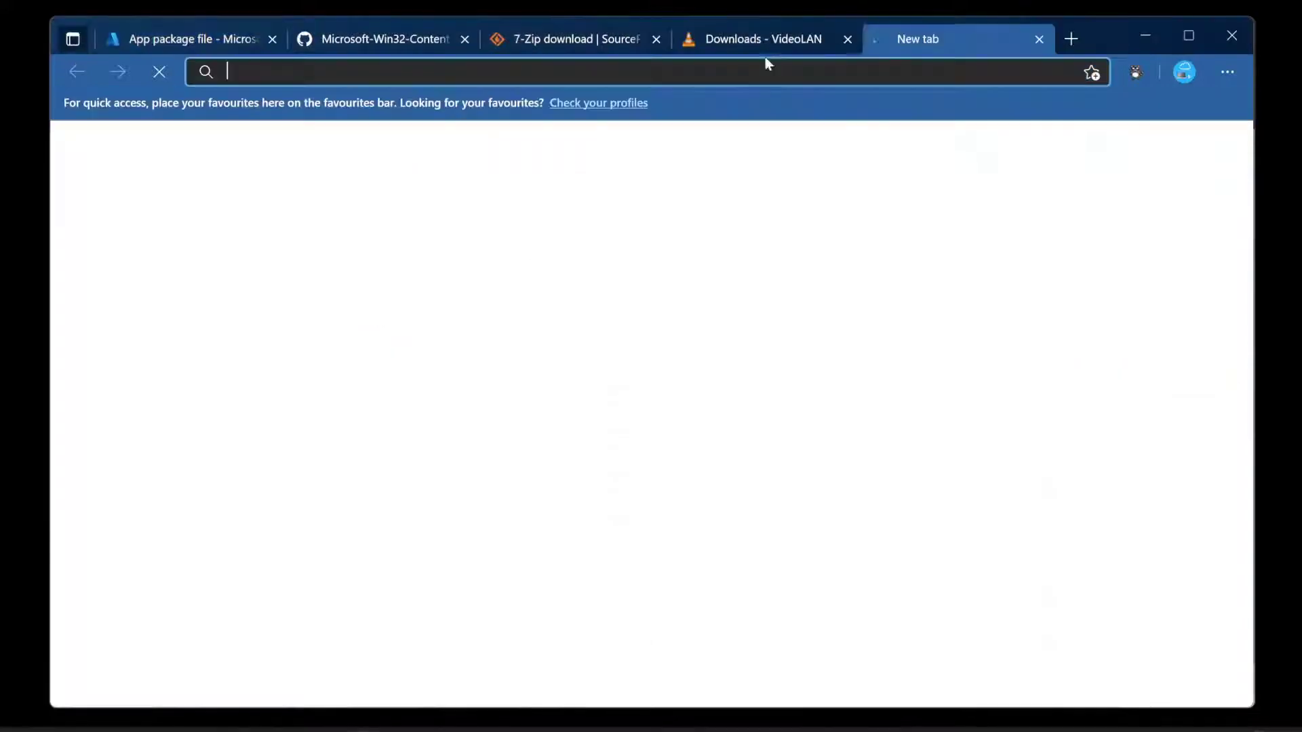
Step: Search the byte count in Bing, converting it to megabytes and then to gigabytes (20.0989335 GB)
{"action": "key", "text": "ctrl+v"}
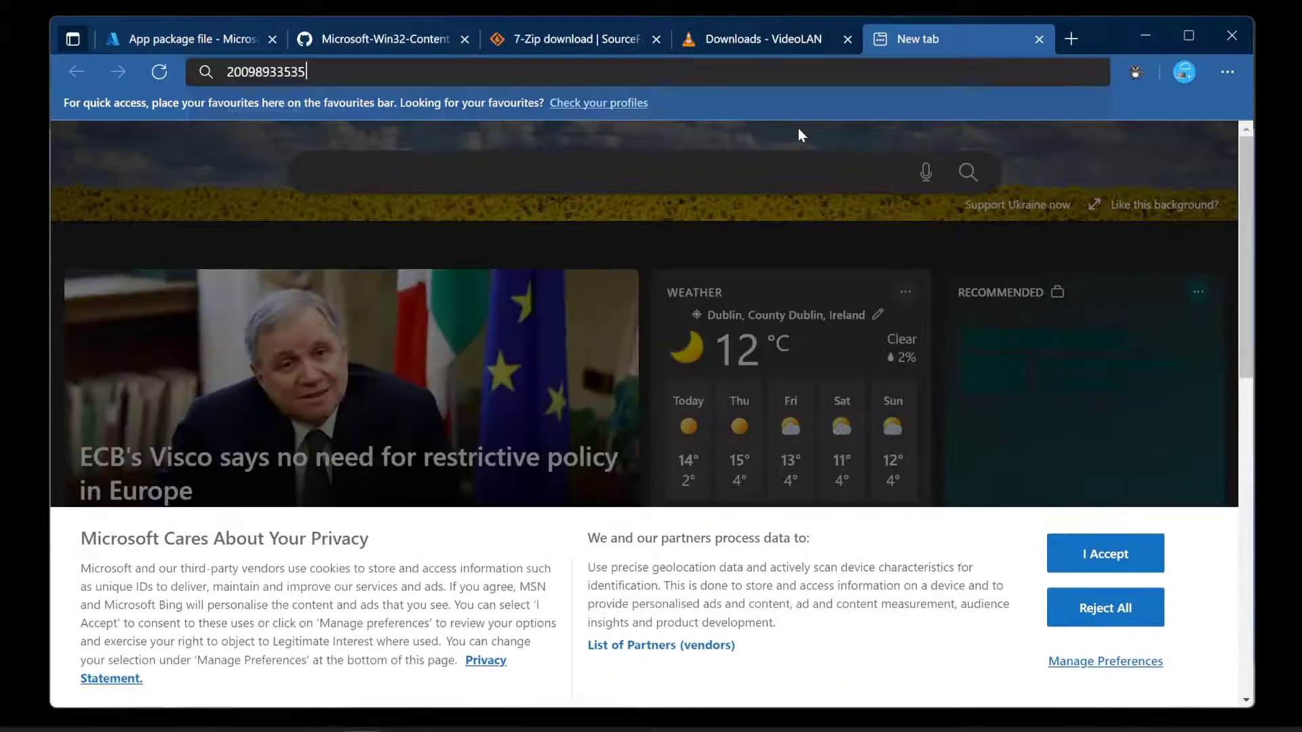
{"action": "type", "text": "bytes in"}
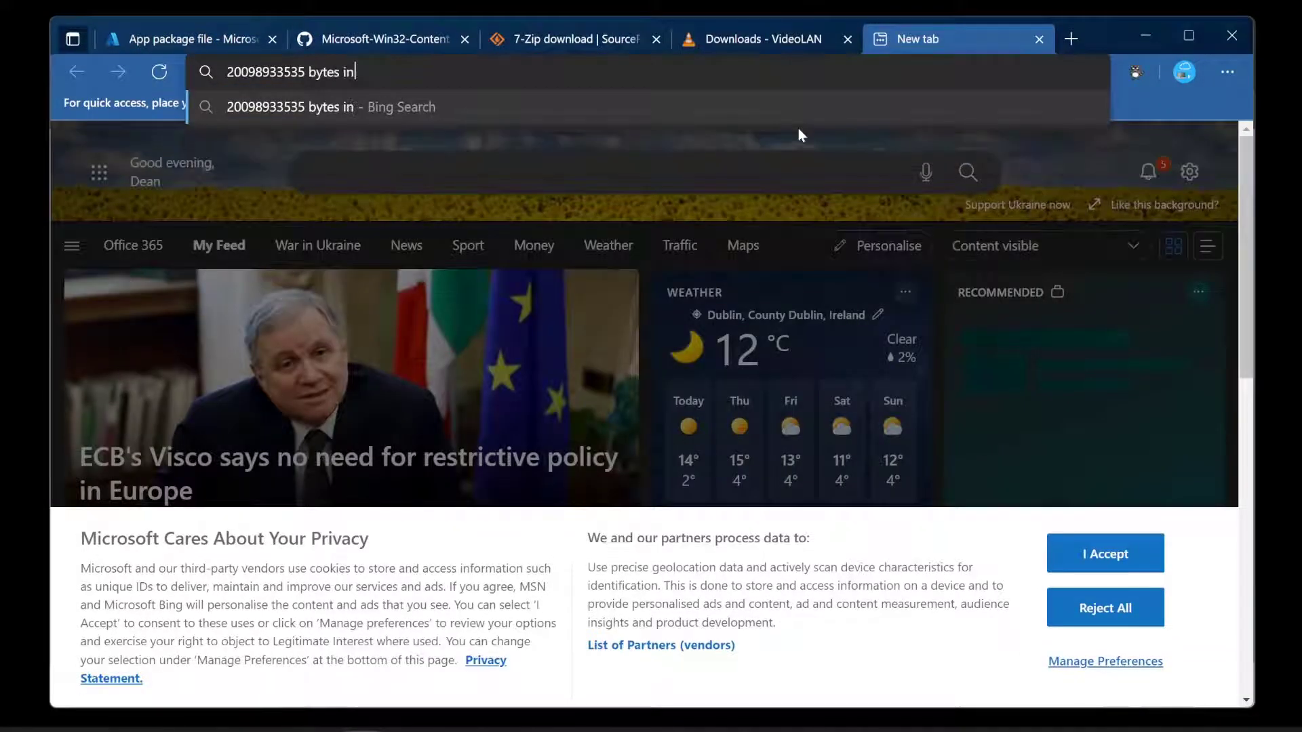
{"action": "type", "text": " mb"}
{"action": "key", "text": "Return"}
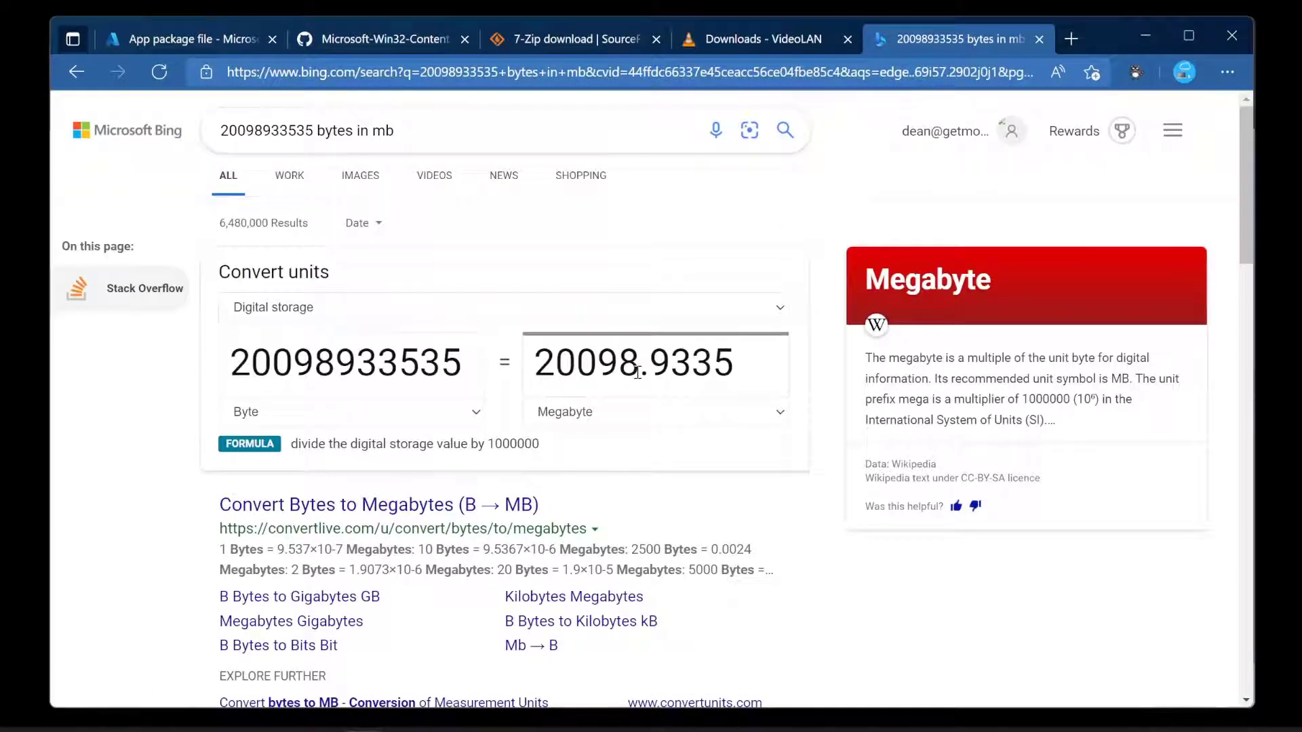
{"action": "left_click_drag", "start_coordinate": [360, 130], "coordinate": [371, 131]}
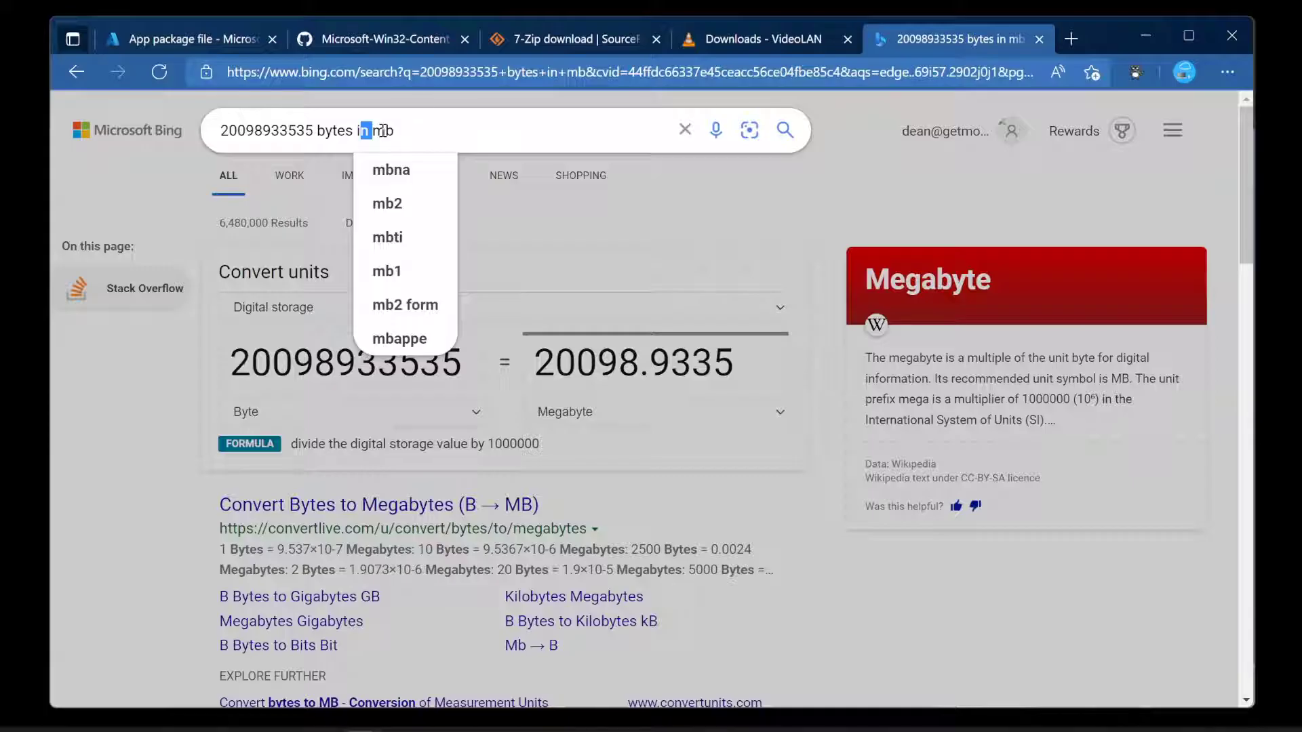
{"action": "left_click", "coordinate": [381, 130]}
{"action": "key", "text": "BackSpace"}
{"action": "type", "text": "g"}
{"action": "key", "text": "Return"}
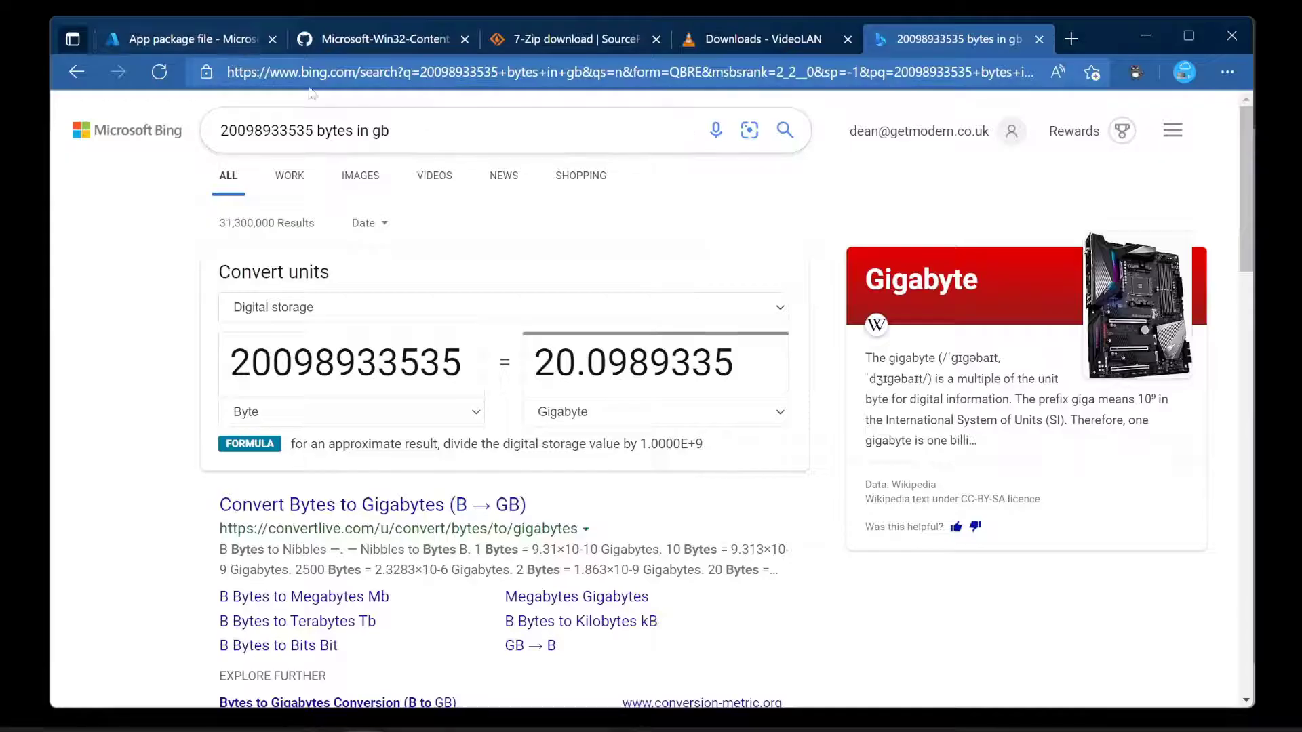
Step: Return to the IntuneWinAppUtil console and move it up slightly
{"action": "mouse_move", "coordinate": [733, 727]}
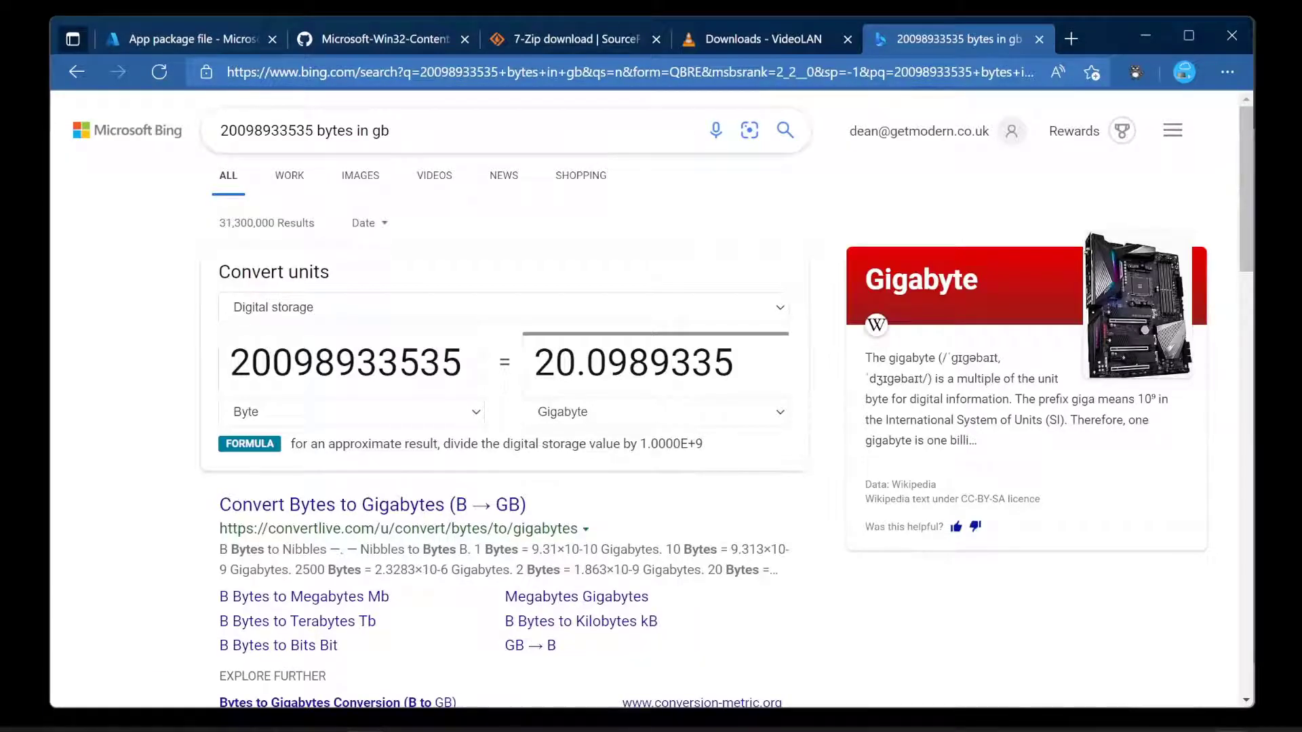
{"action": "key", "text": "alt+Tab"}
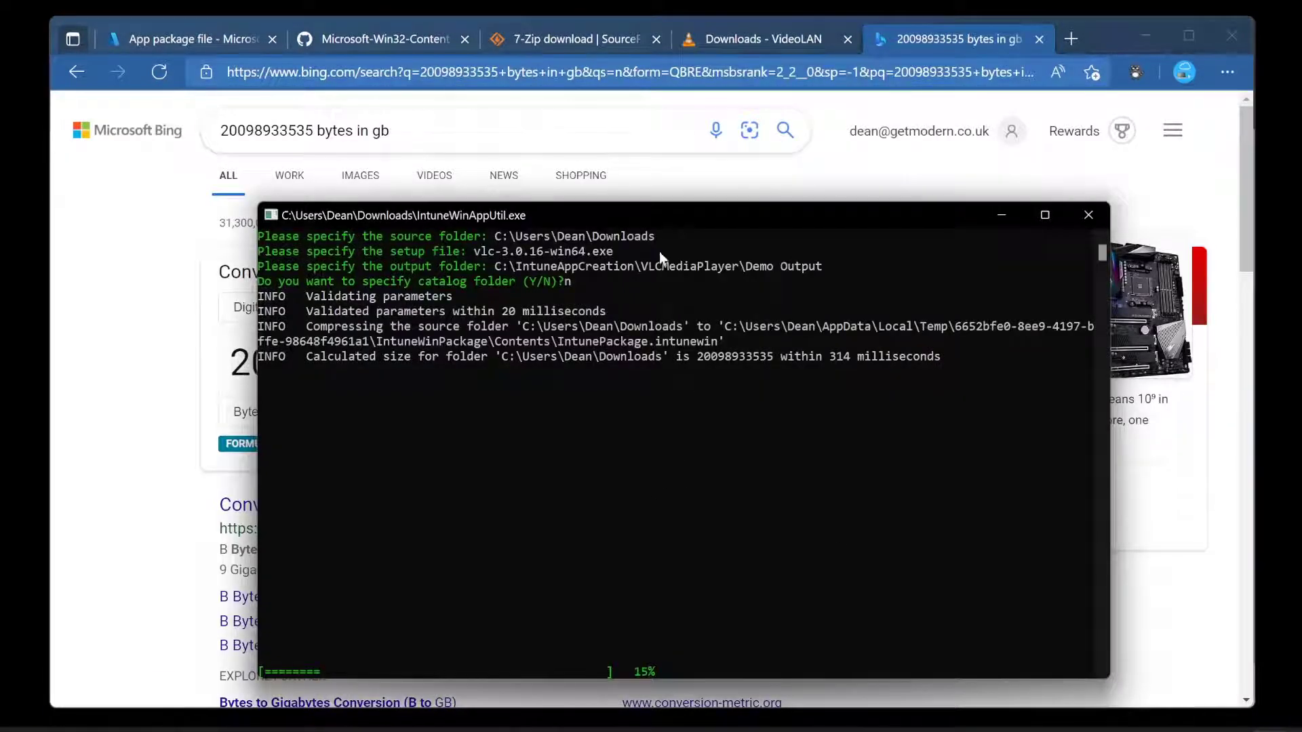
{"action": "left_click_drag", "start_coordinate": [651, 209], "coordinate": [648, 160]}
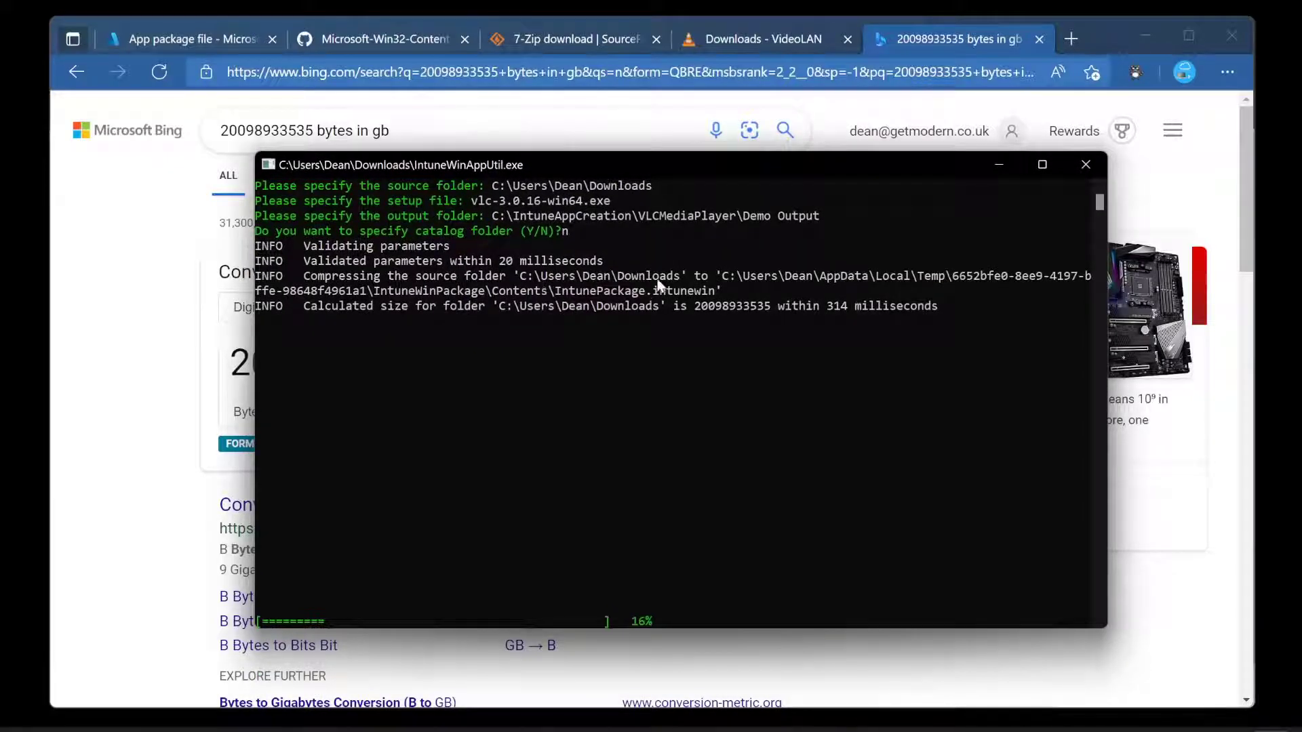
Step: Check the Old Downloads folder's properties: 18.6 GB across 5,150 files
{"action": "left_click", "coordinate": [434, 728]}
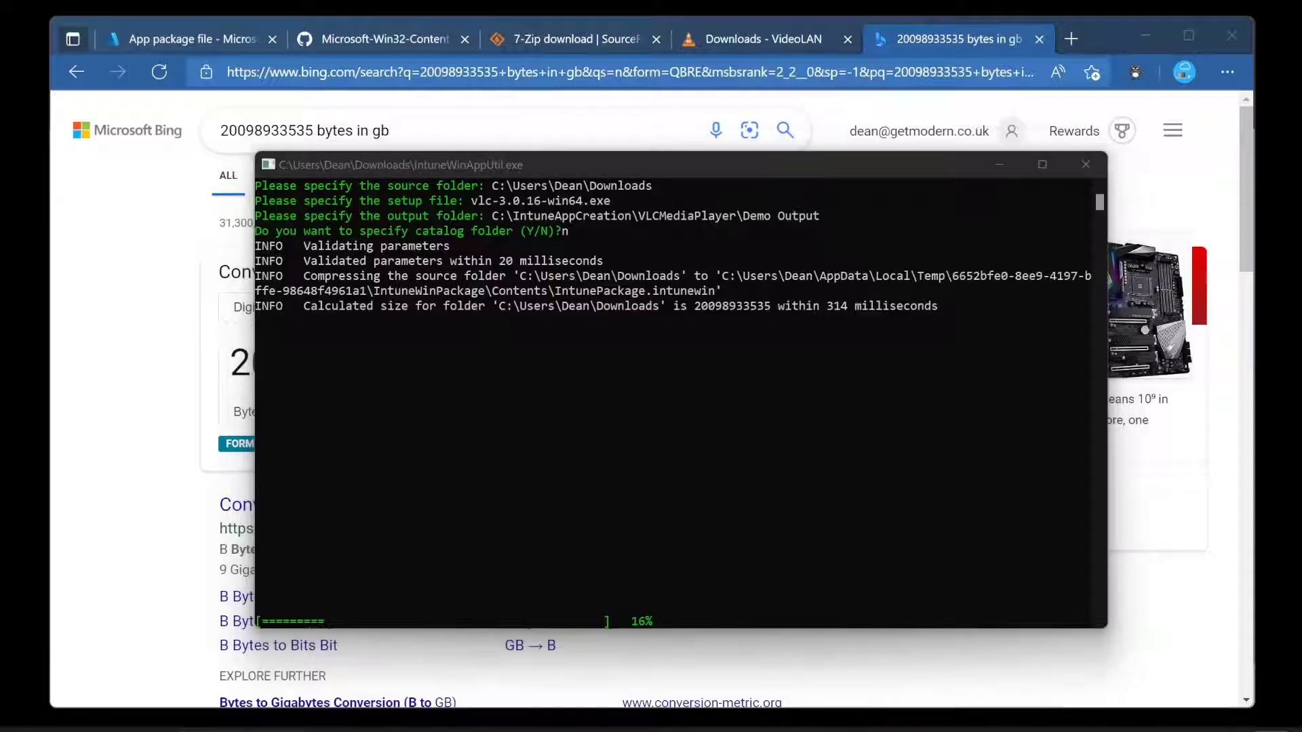
{"action": "left_click", "coordinate": [549, 682]}
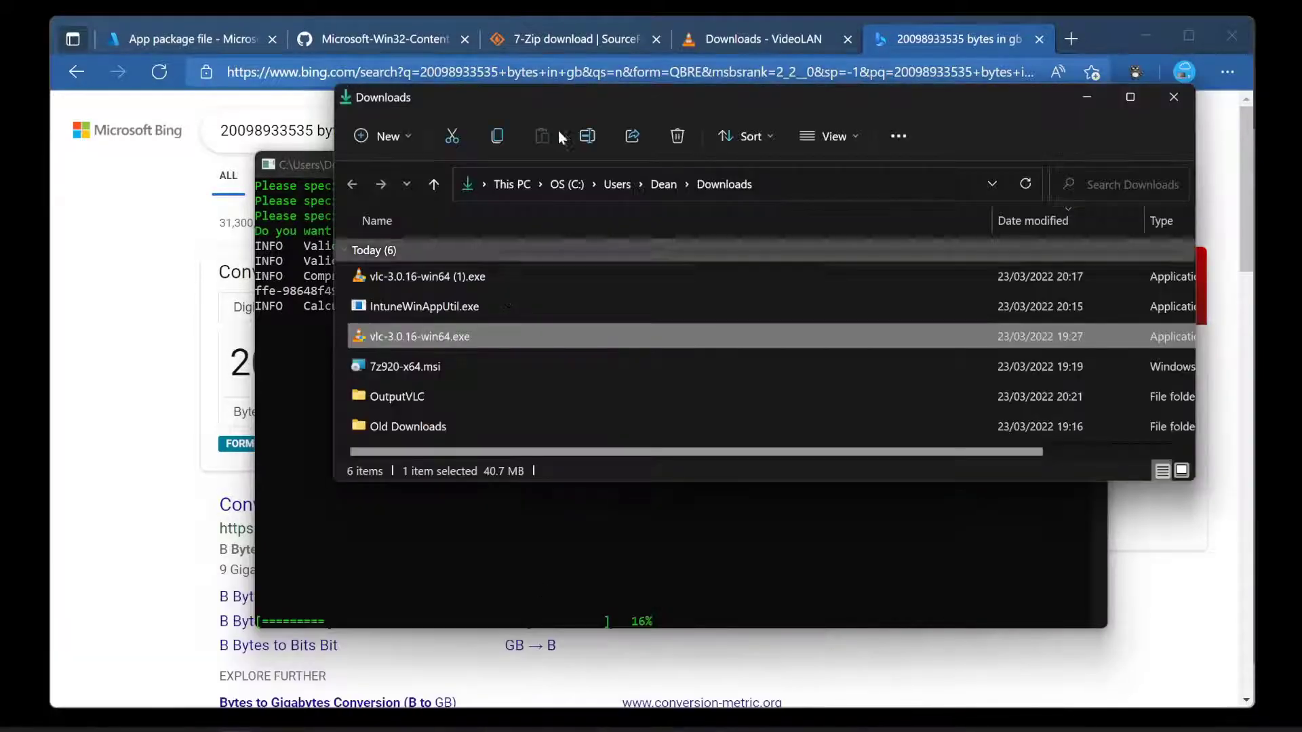
{"action": "left_click", "coordinate": [536, 432]}
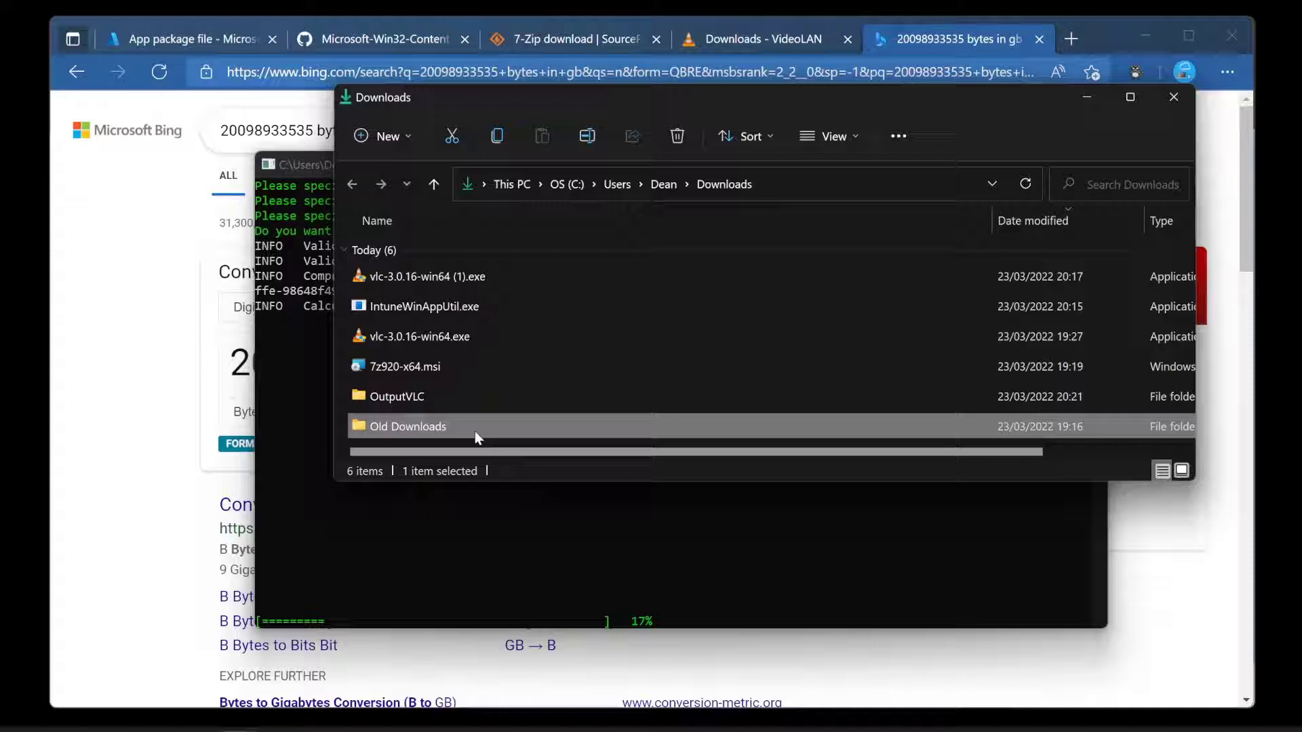
{"action": "right_click", "coordinate": [433, 429]}
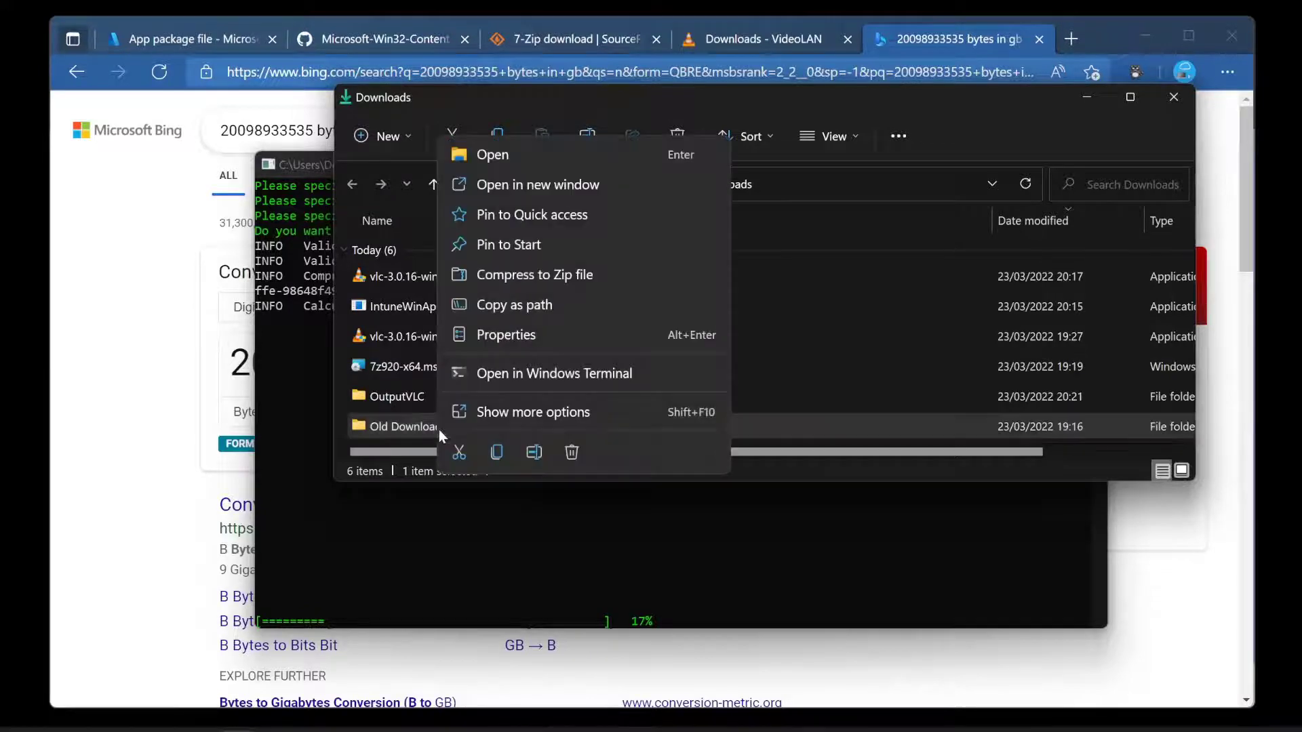
{"action": "left_click", "coordinate": [516, 410]}
{"action": "left_click", "coordinate": [640, 711]}
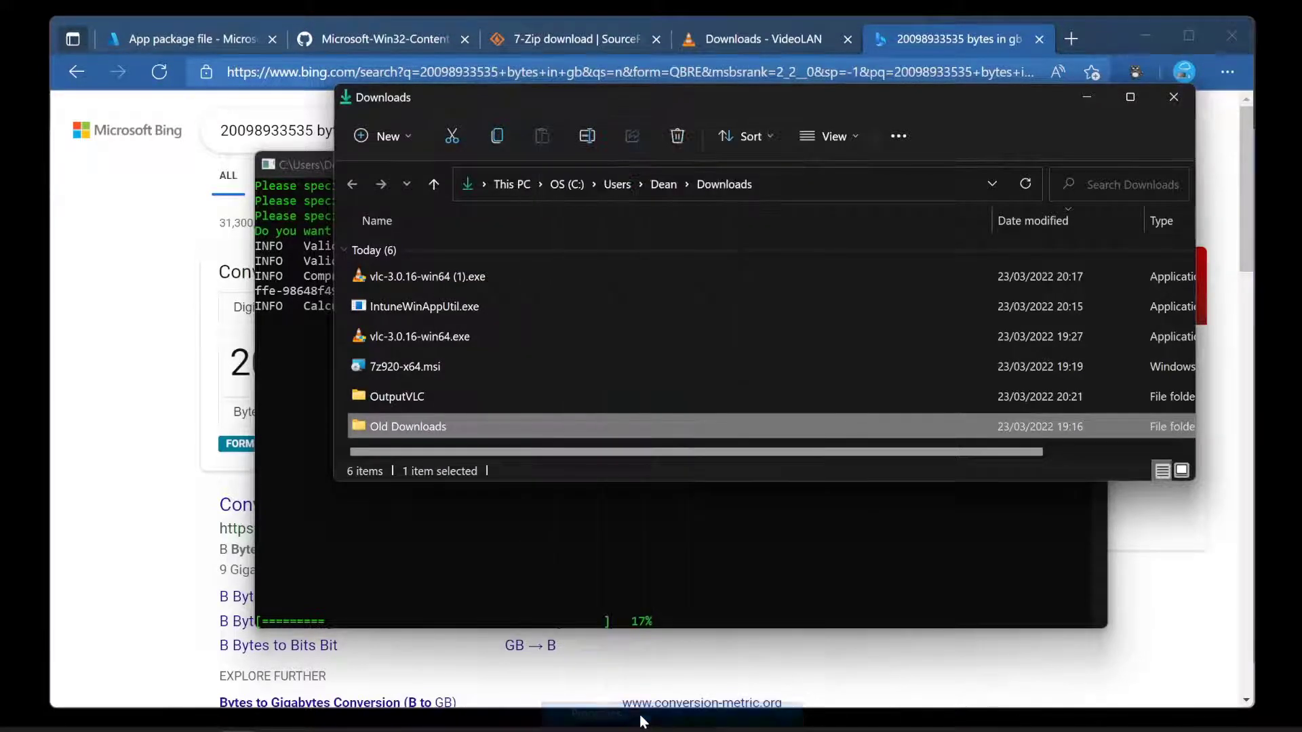
{"action": "left_click_drag", "start_coordinate": [850, 280], "coordinate": [663, 157]}
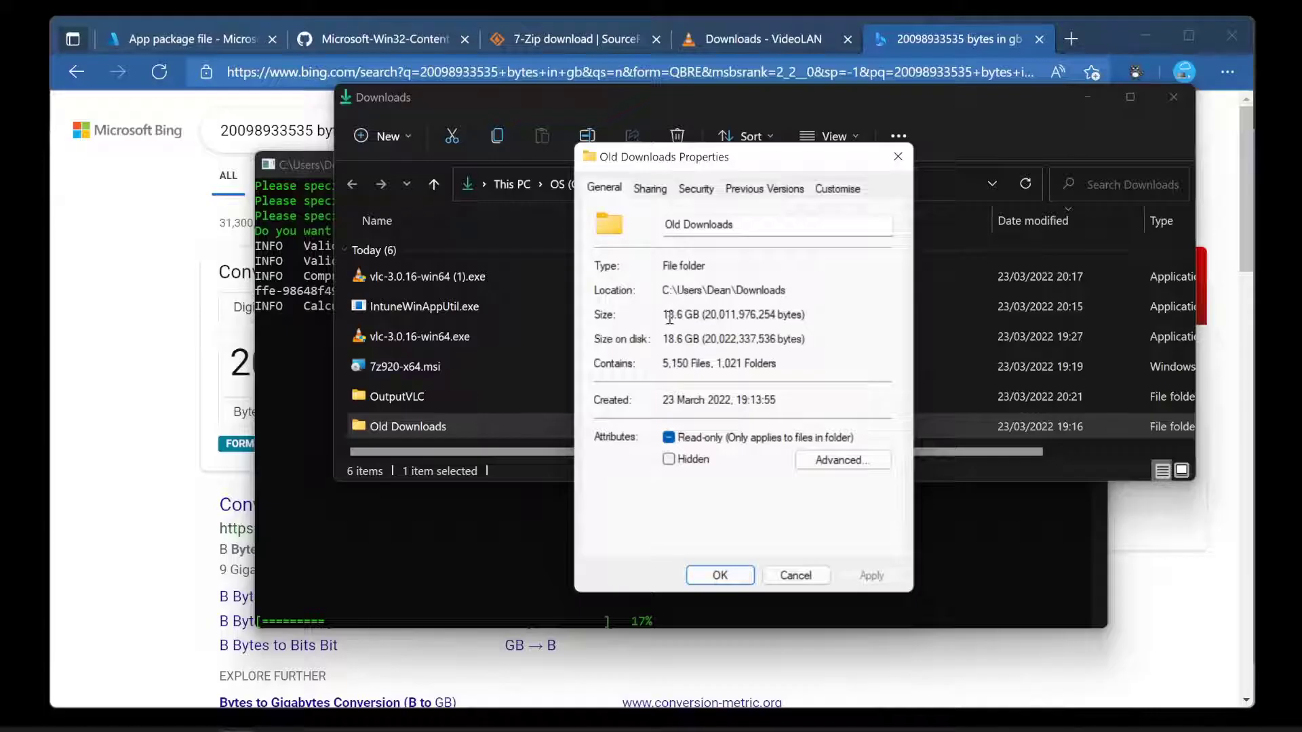
{"action": "left_click", "coordinate": [898, 158]}
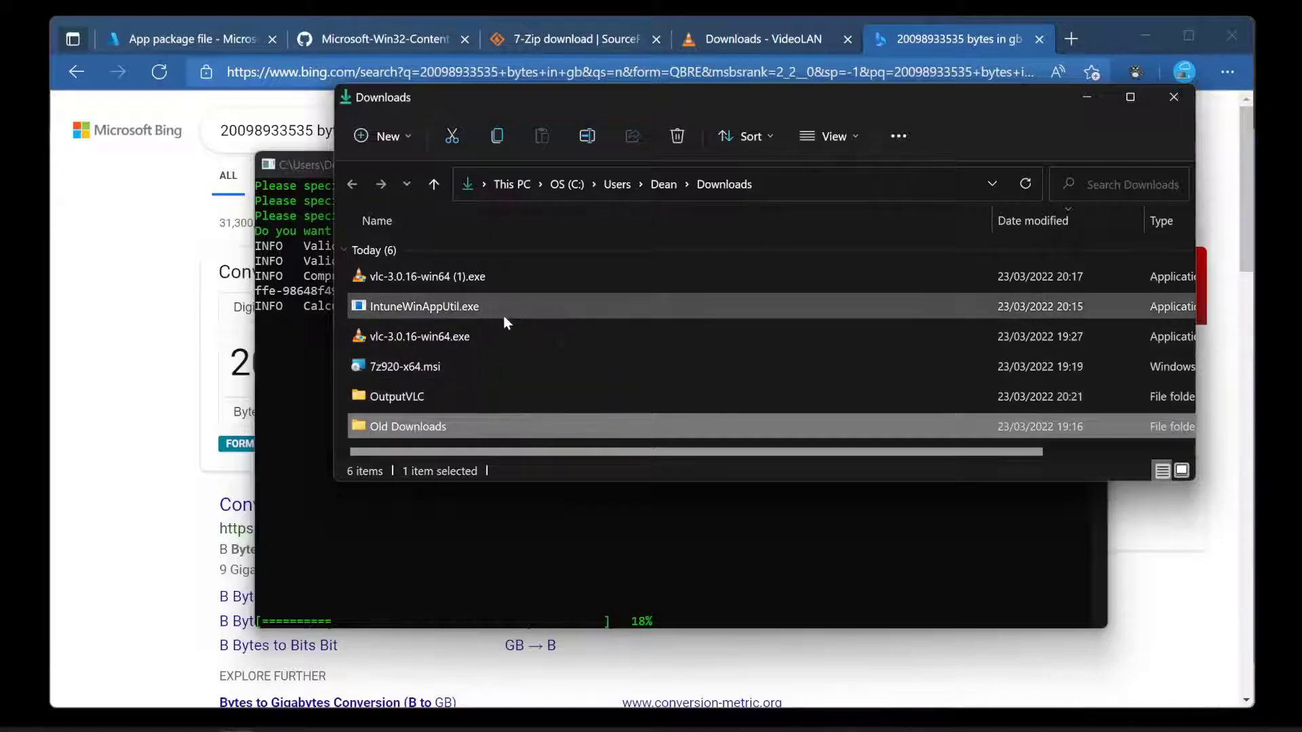
{"action": "left_click", "coordinate": [596, 514]}
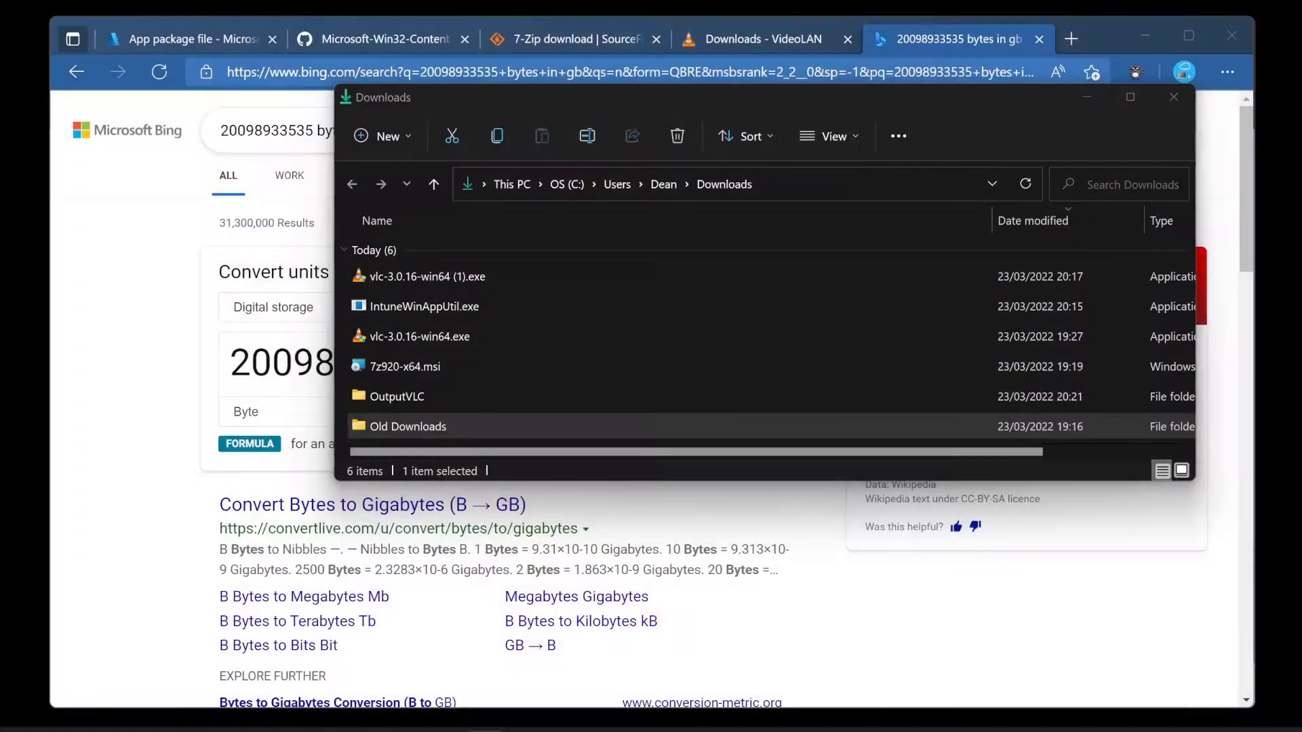
Step: Confirm the vlc-3.0.16-win64.intunewin package and rename the app to 'VLC Media Player'
{"action": "left_click", "coordinate": [264, 47]}
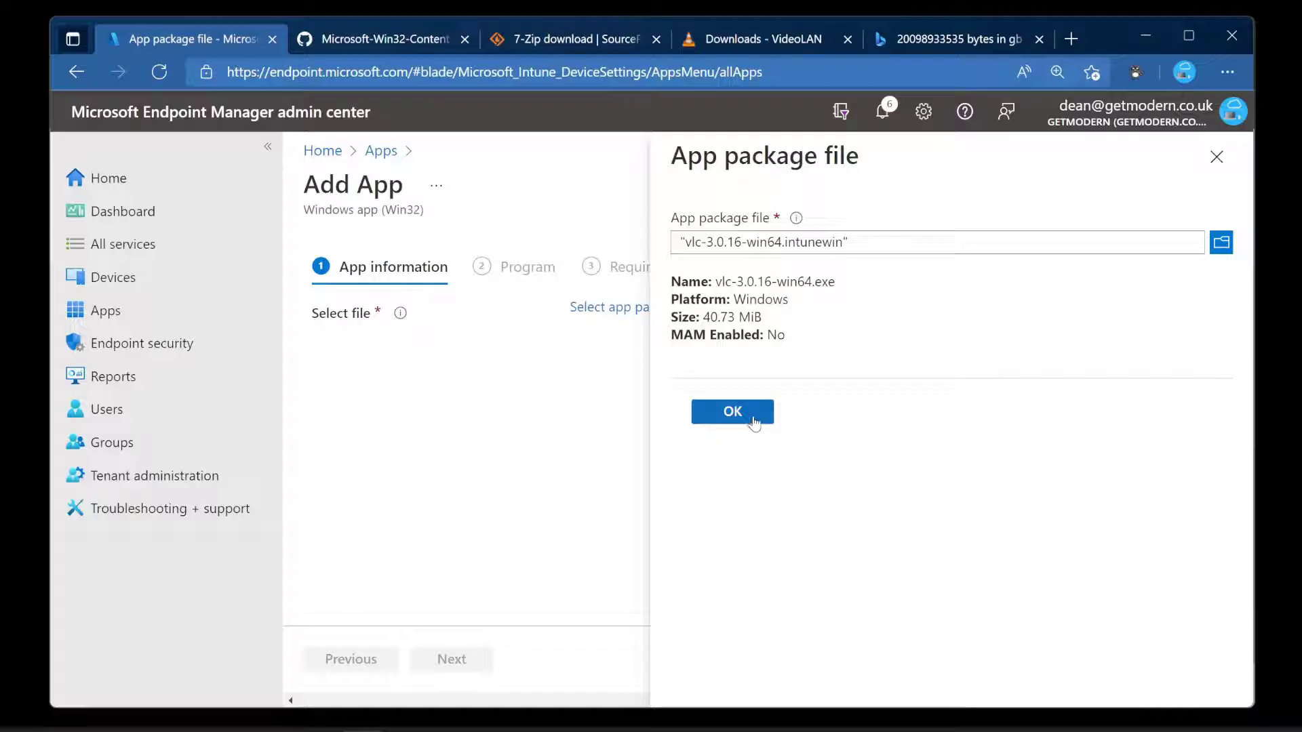
{"action": "left_click", "coordinate": [732, 412]}
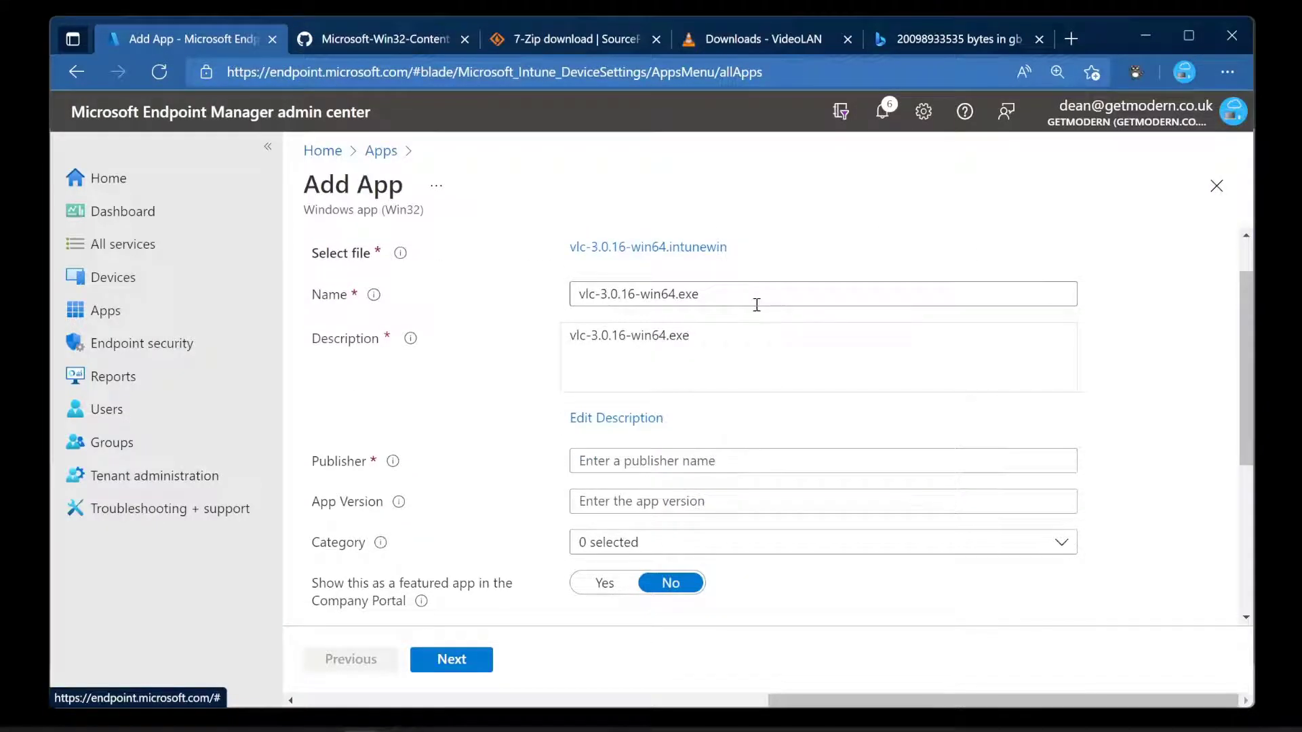
{"action": "left_click_drag", "start_coordinate": [758, 303], "coordinate": [543, 293]}
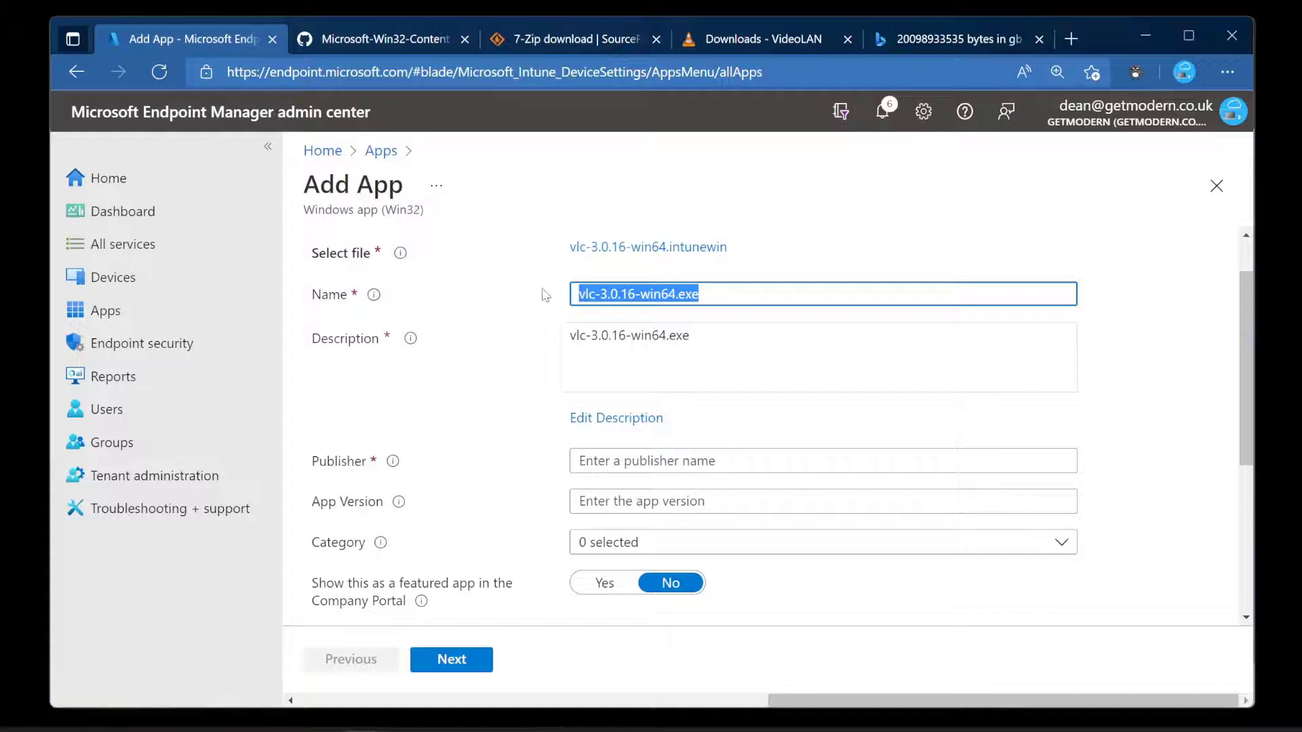
{"action": "type", "text": "VLC"}
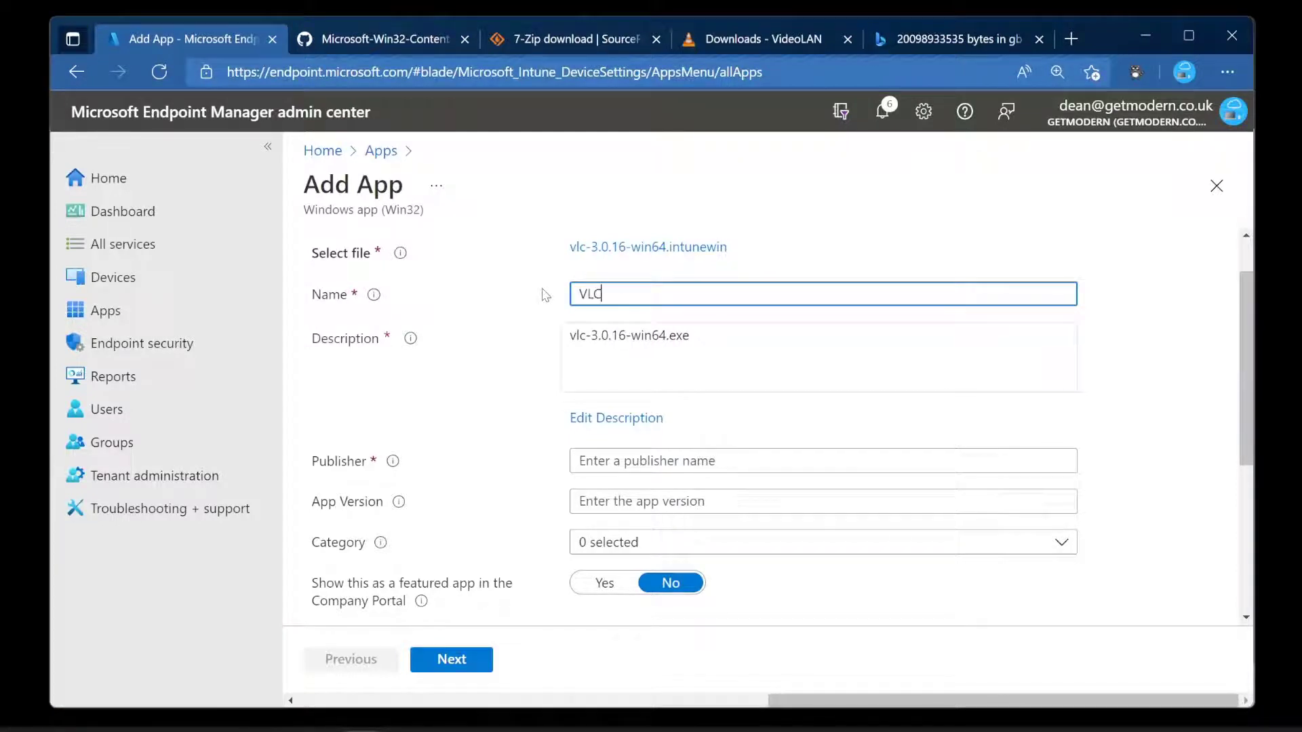
{"action": "type", "text": " Media Pla"}
{"action": "key", "text": "BackSpace"}
{"action": "type", "text": "layer"}
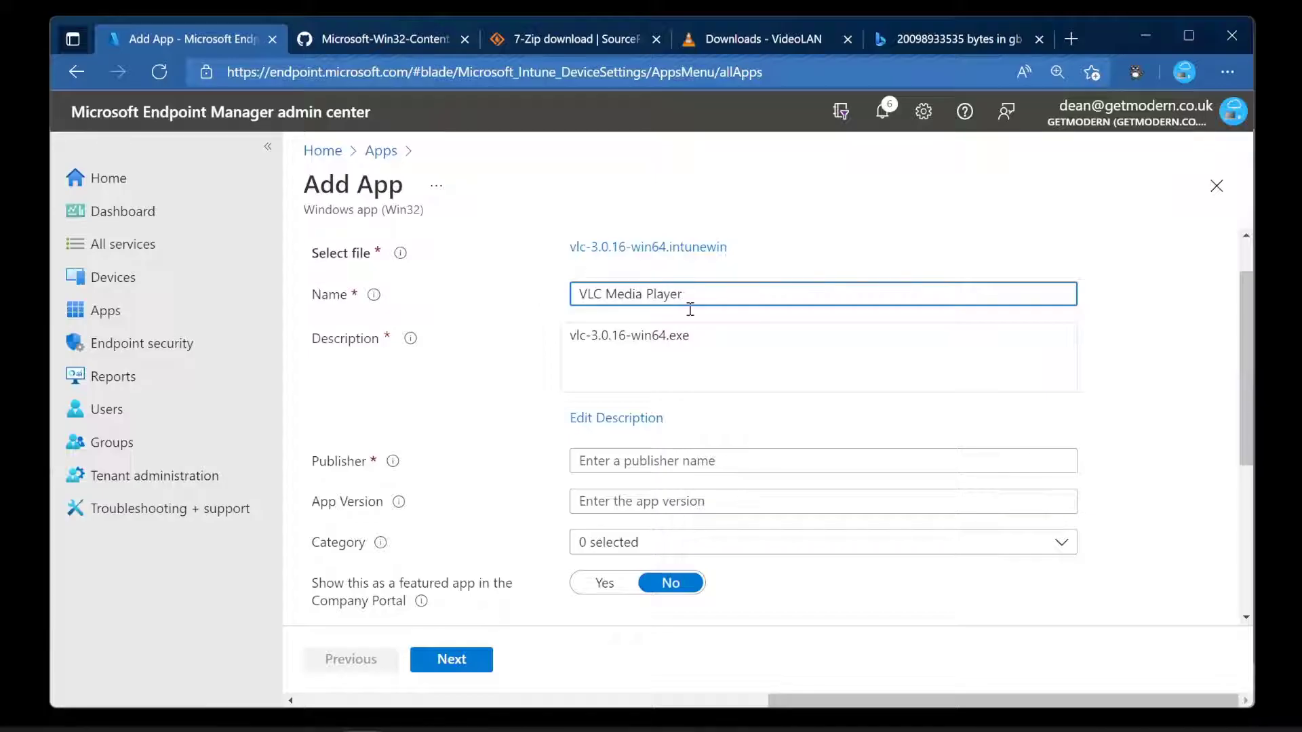
Step: Replace the description with the VLC Media Player text and enter the VLC publisher
{"action": "left_click_drag", "start_coordinate": [690, 309], "coordinate": [324, 302]}
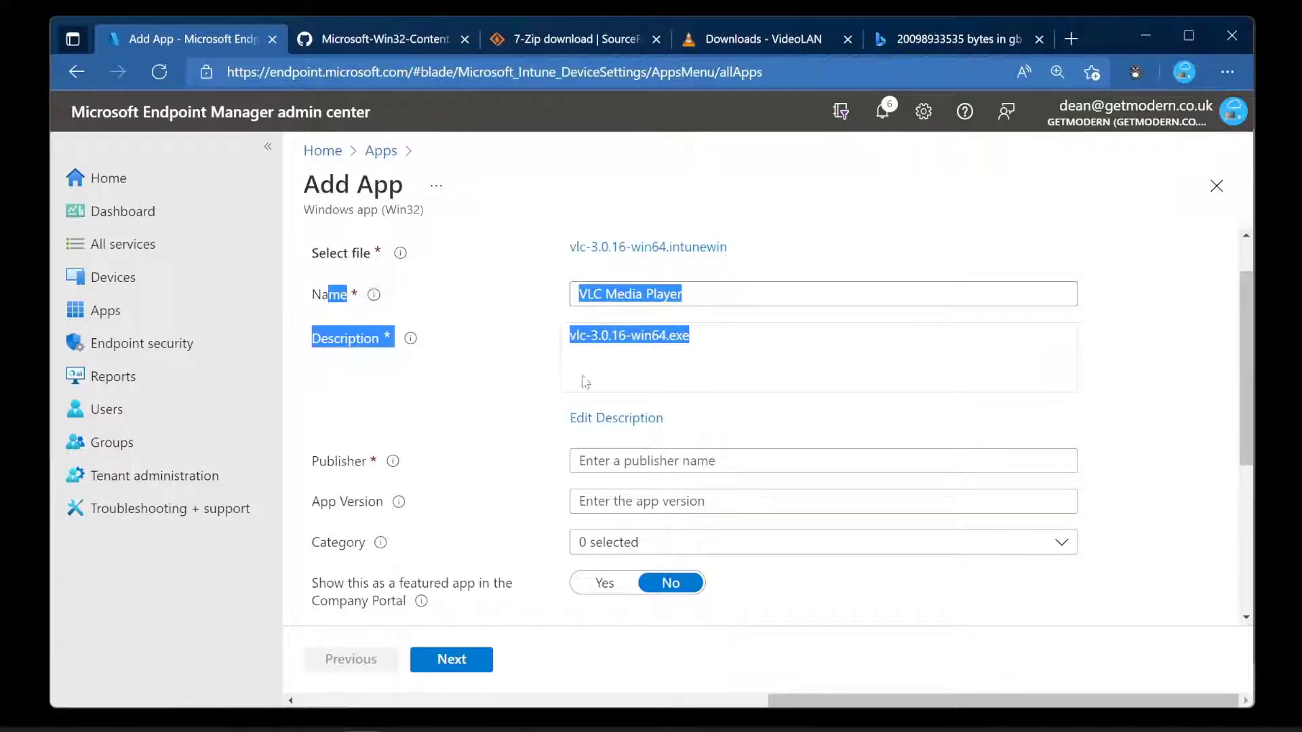
{"action": "triple_click", "coordinate": [657, 354]}
{"action": "key", "text": "ctrl+c"}
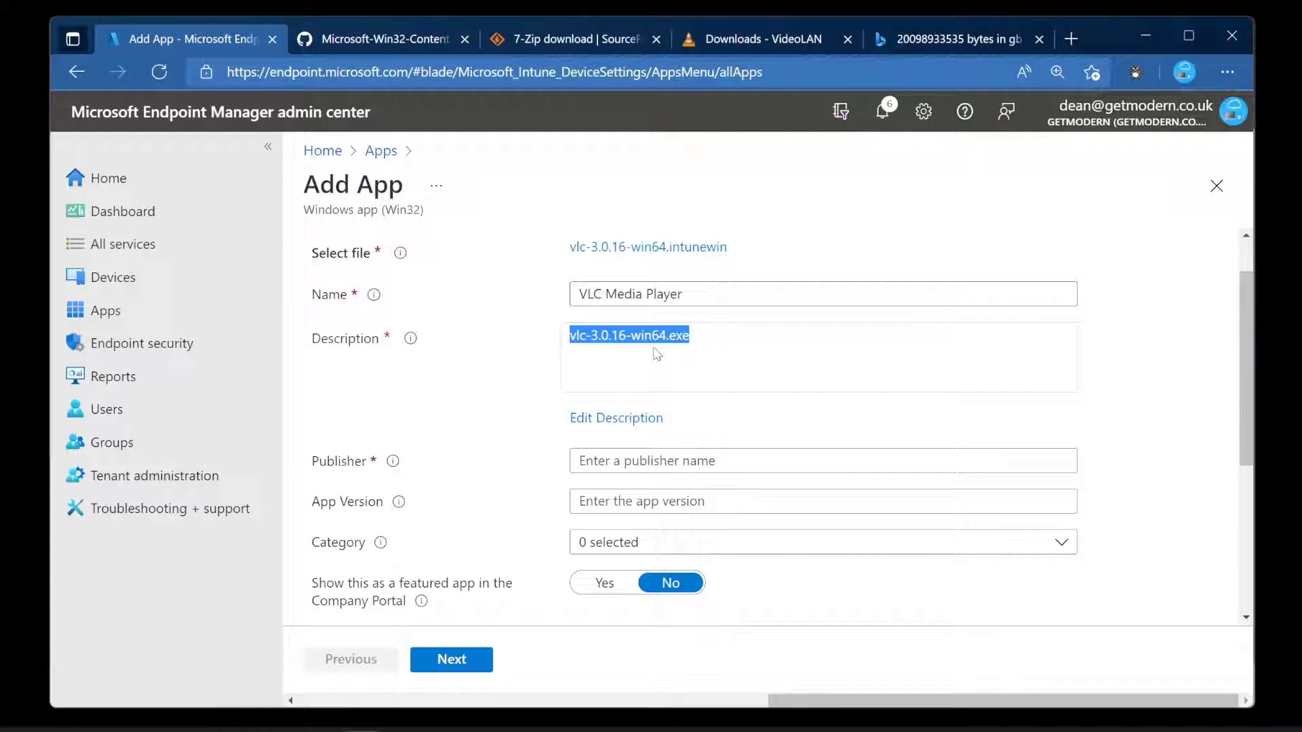
{"action": "left_click", "coordinate": [657, 353]}
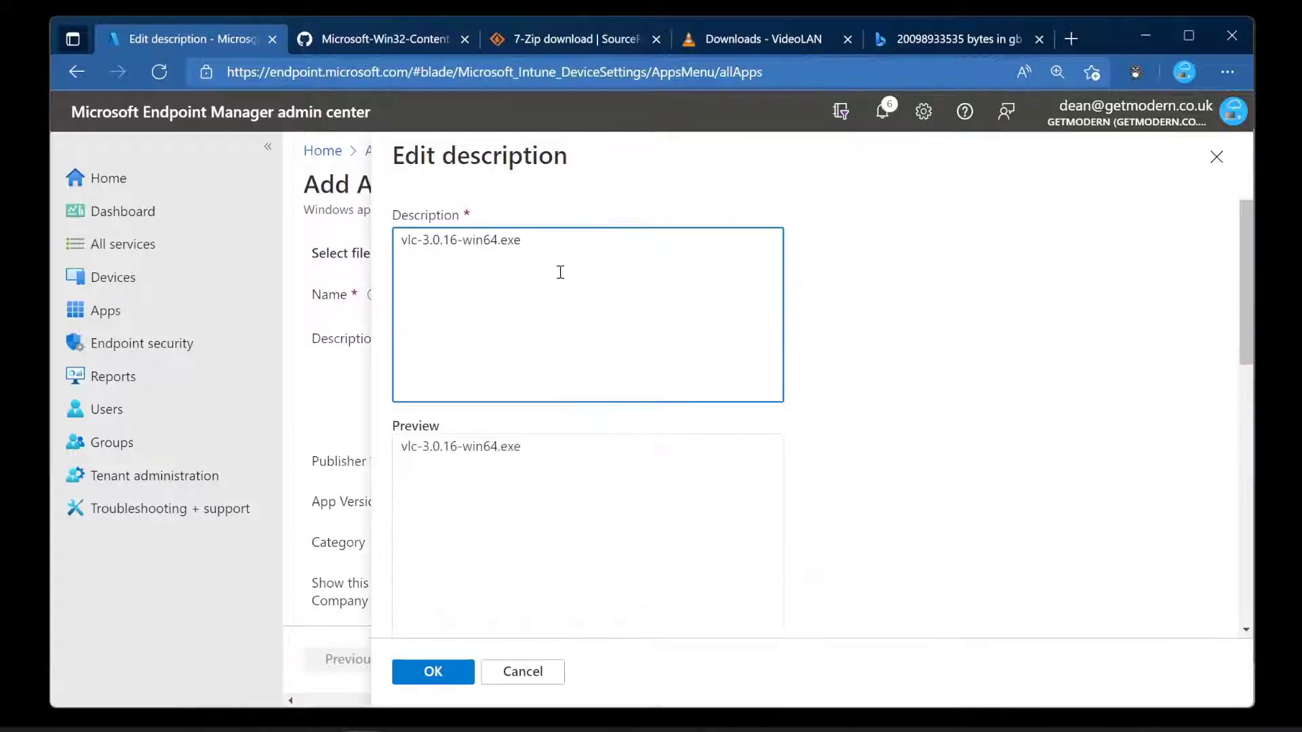
{"action": "key", "text": "ctrl+a"}
{"action": "type", "text": "VLC"}
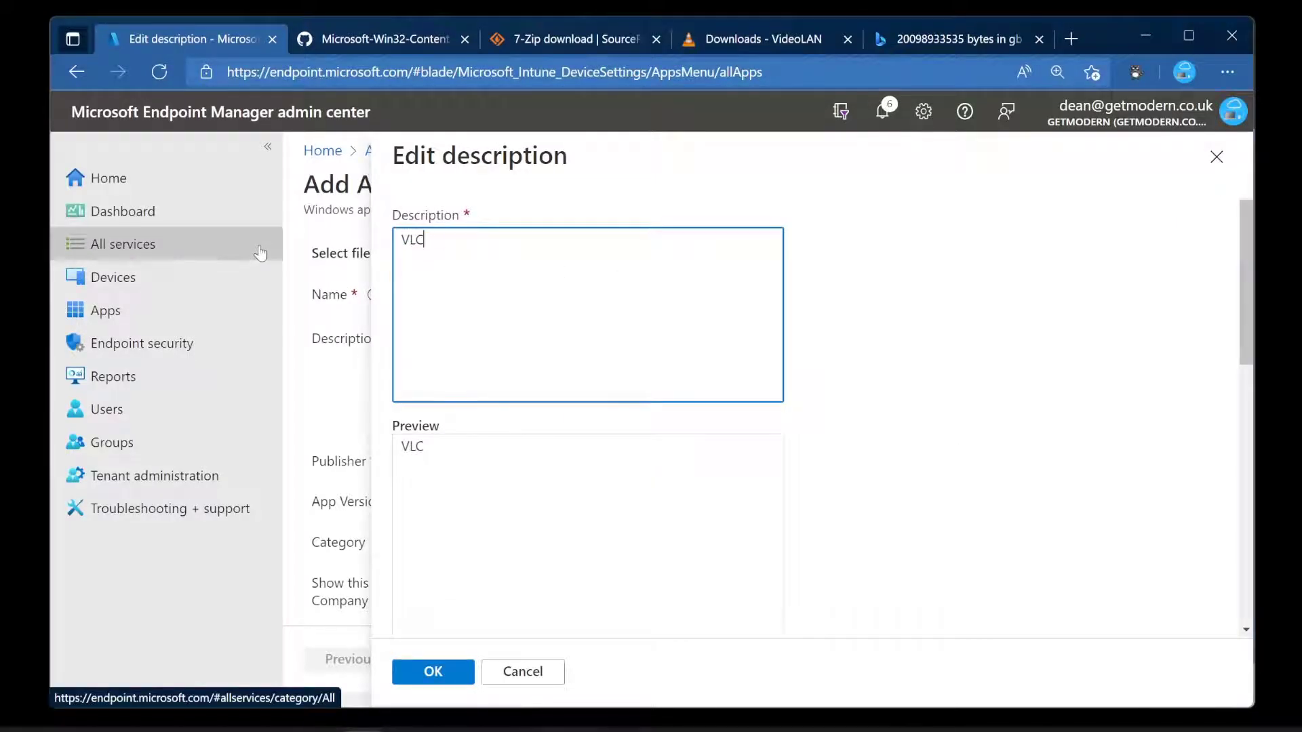
{"action": "type", "text": " Media Playee"}
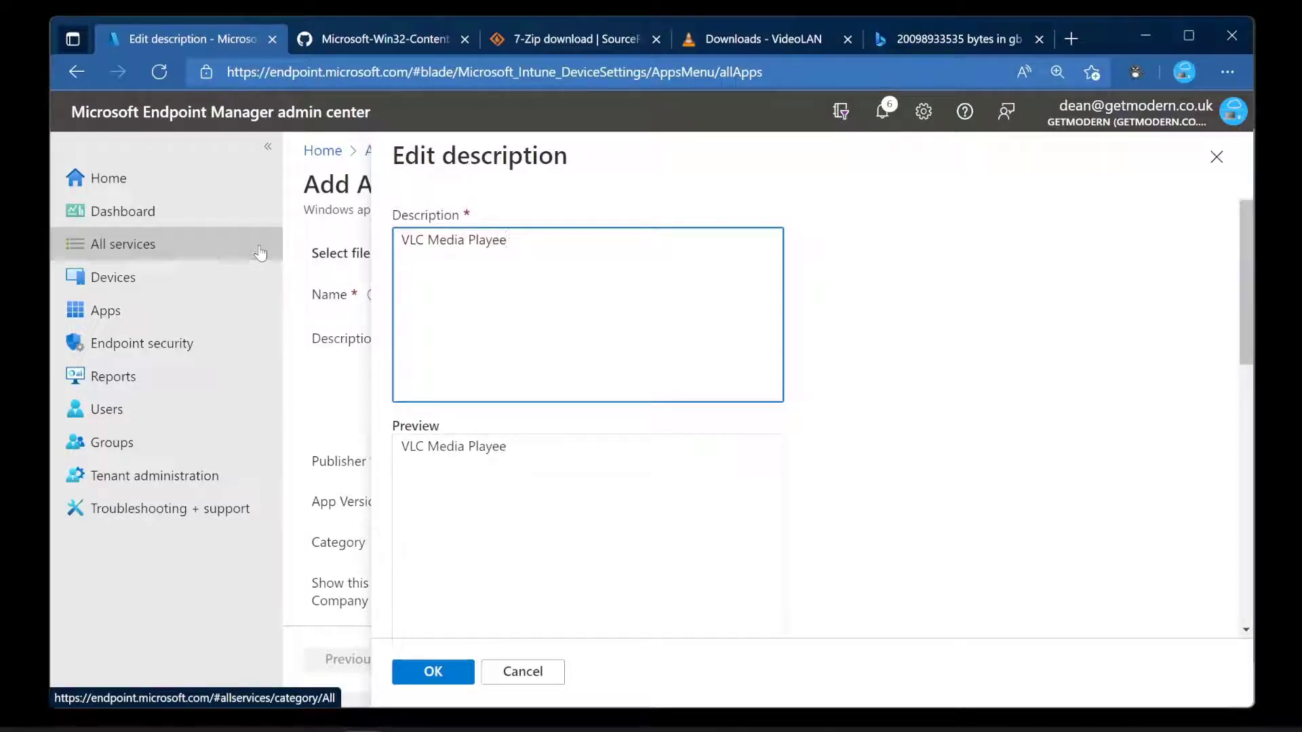
{"action": "left_click", "coordinate": [431, 671]}
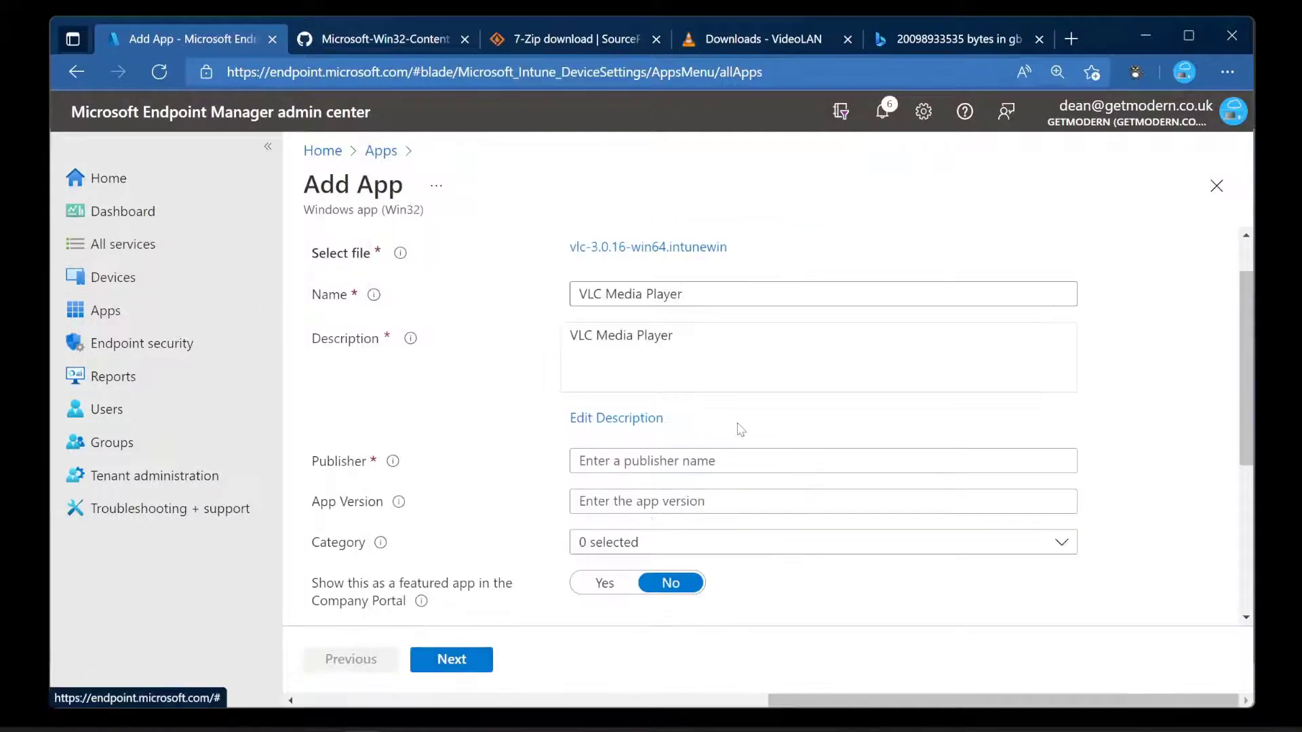
{"action": "left_click", "coordinate": [700, 459]}
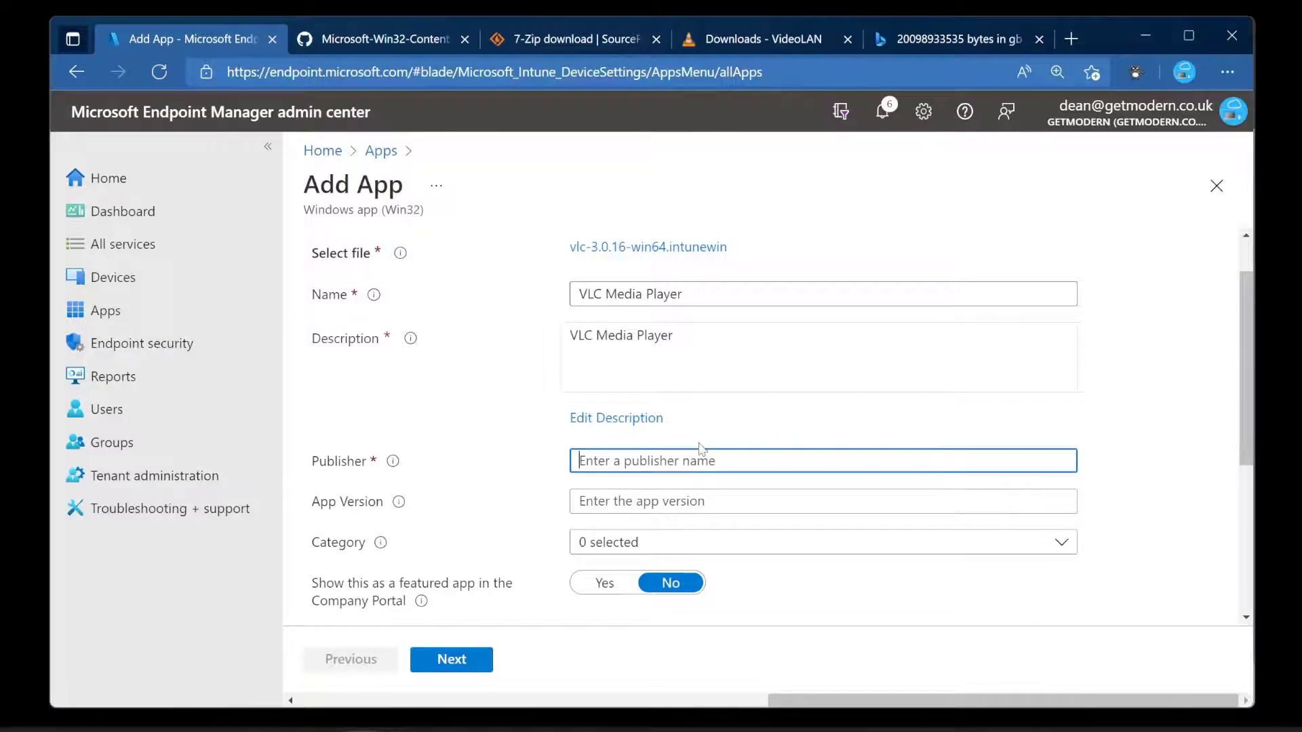
{"action": "type", "text": "VLC"}
{"action": "scroll", "coordinate": [705, 461], "scroll_direction": "down", "scroll_amount": 3}
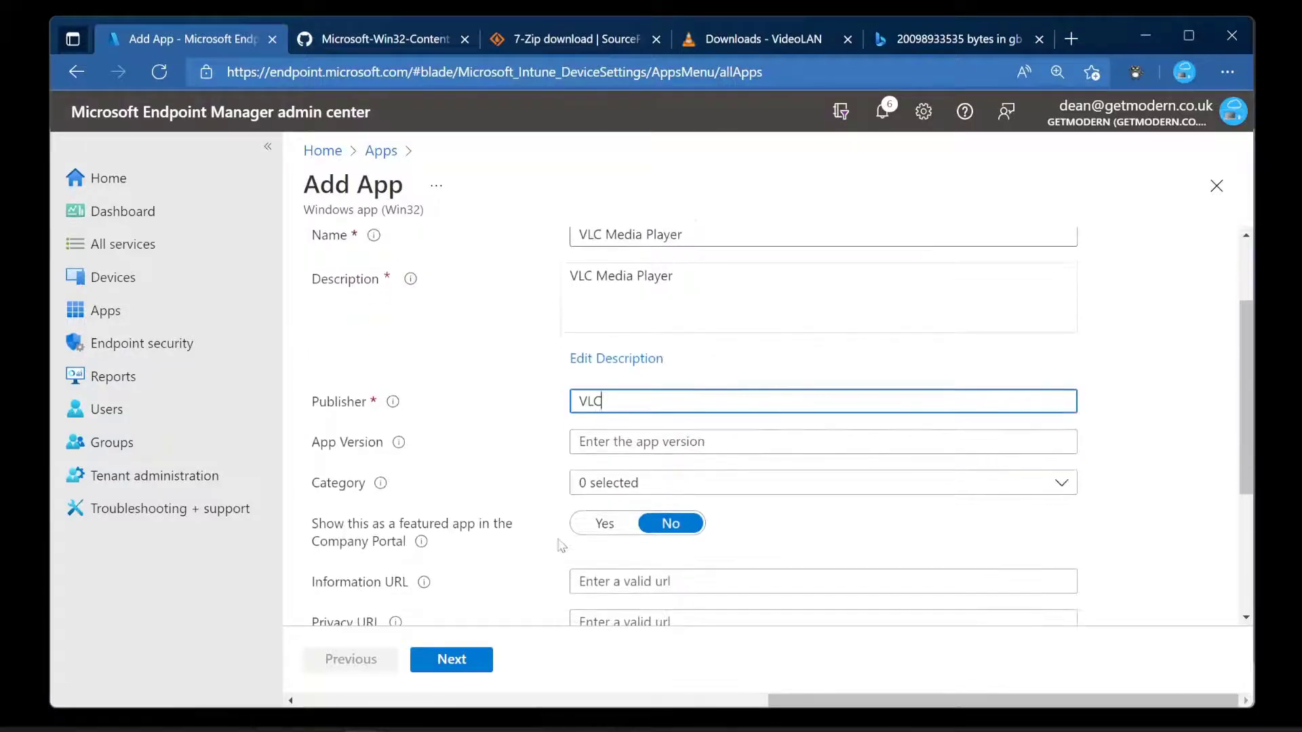
Step: On the Program step, set the install command to 'vlc-3.0.16-win64.exe /S'
{"action": "left_click", "coordinate": [466, 666]}
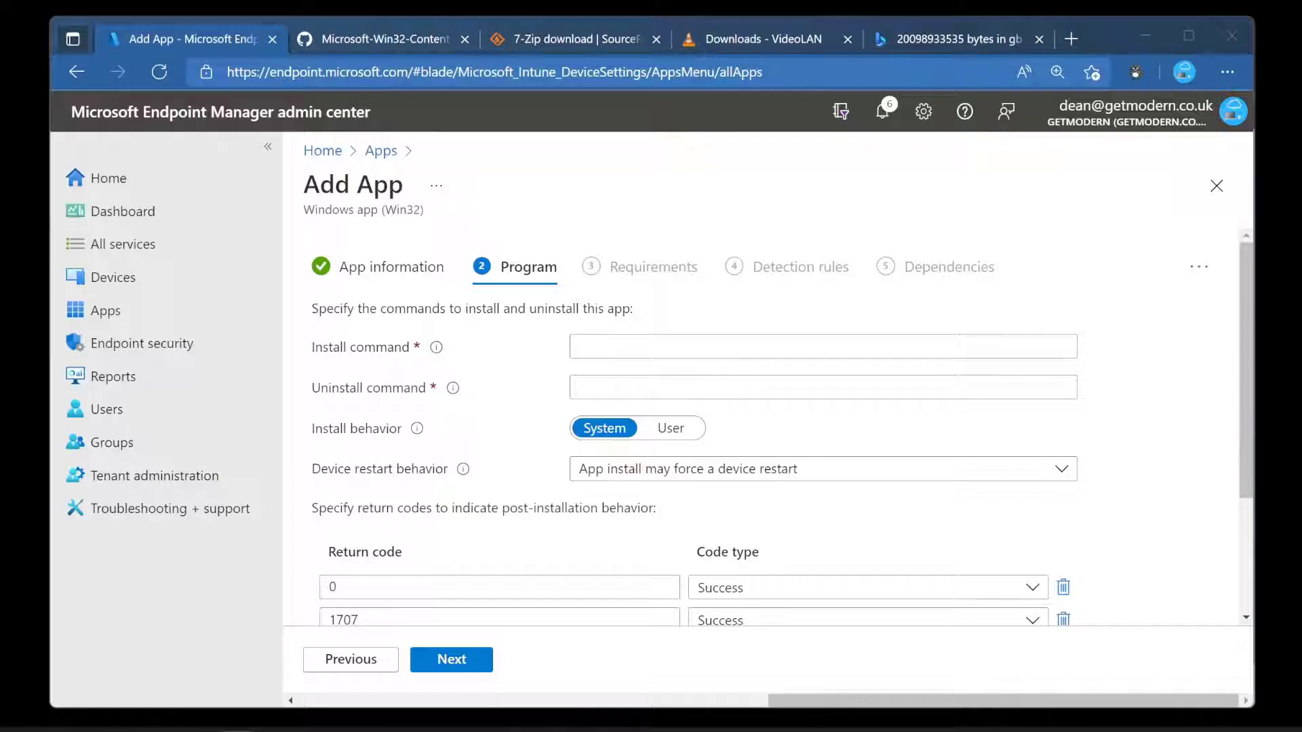
{"action": "right_click", "coordinate": [636, 345]}
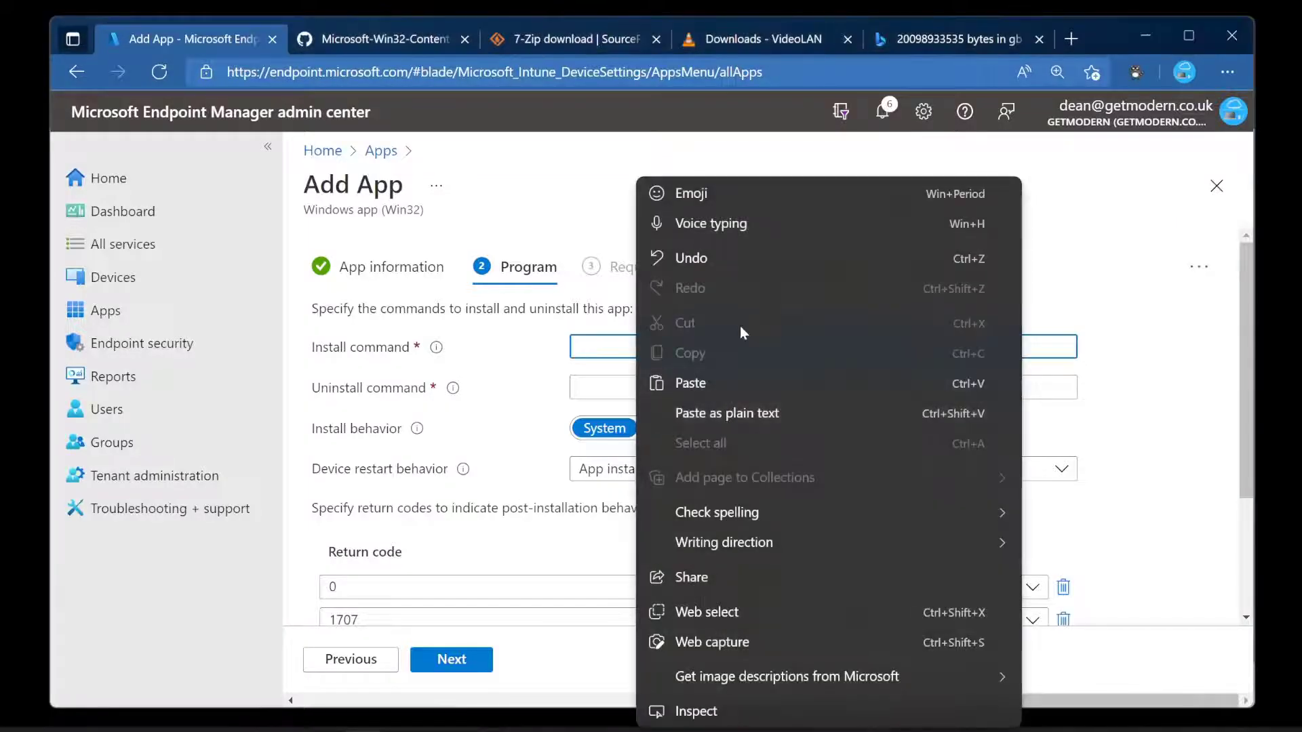
{"action": "left_click", "coordinate": [743, 413]}
{"action": "type", "text": "/S"}
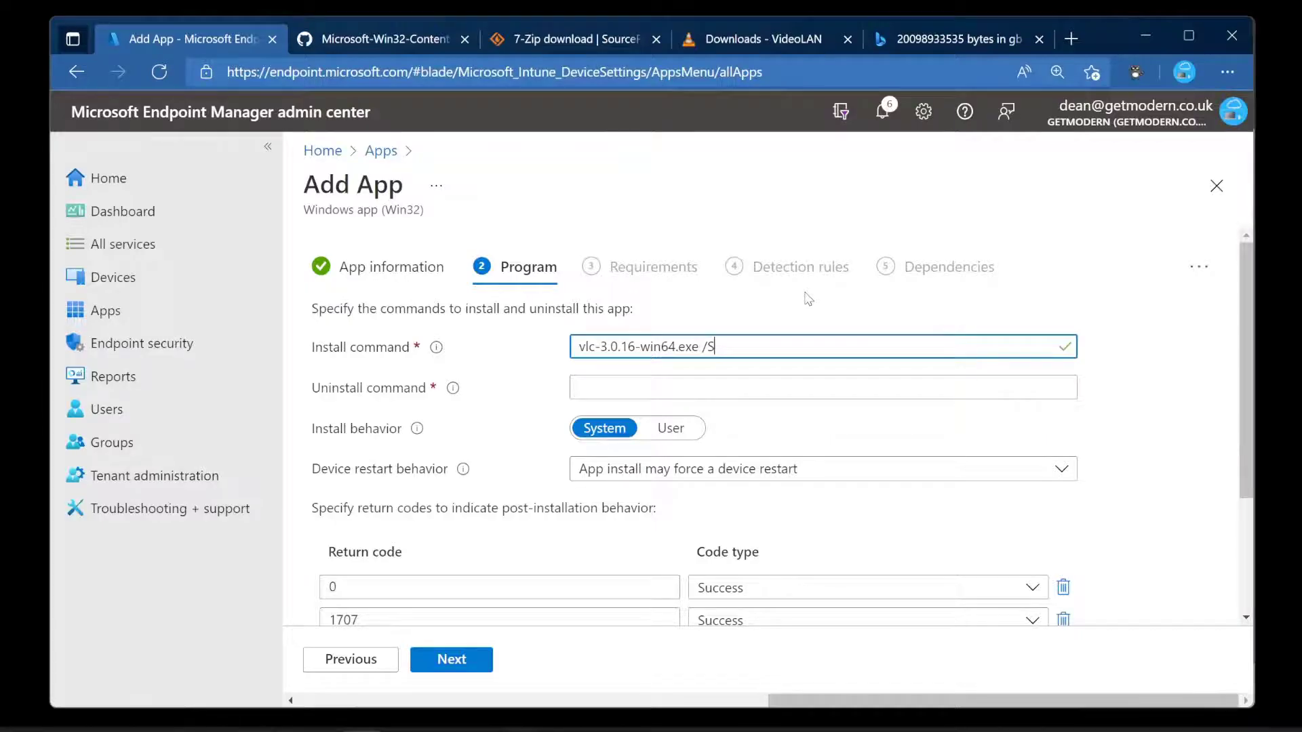
Step: Bring the C:\Program Files\VideoLAN\VLC folder window into view
{"action": "key", "text": "alt+Tab"}
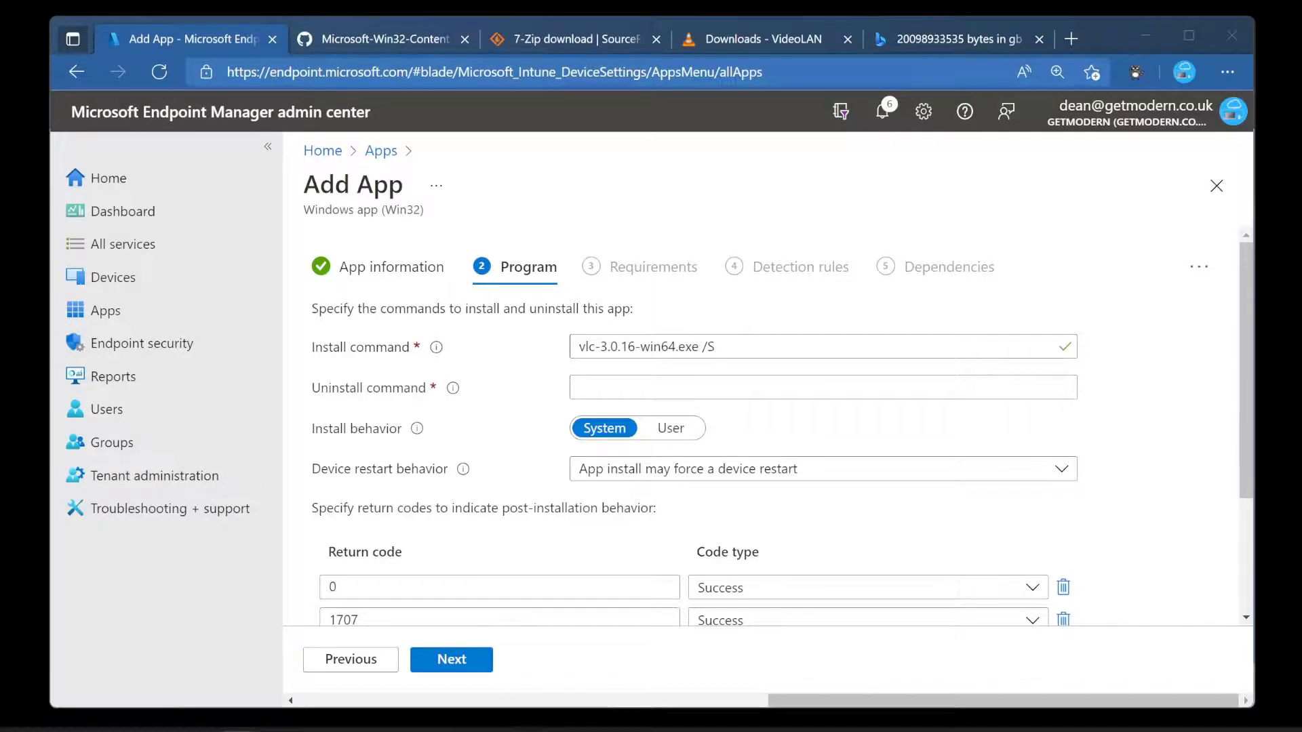
{"action": "key", "text": "alt+Tab"}
{"action": "left_click_drag", "start_coordinate": [727, 136], "coordinate": [495, 134]}
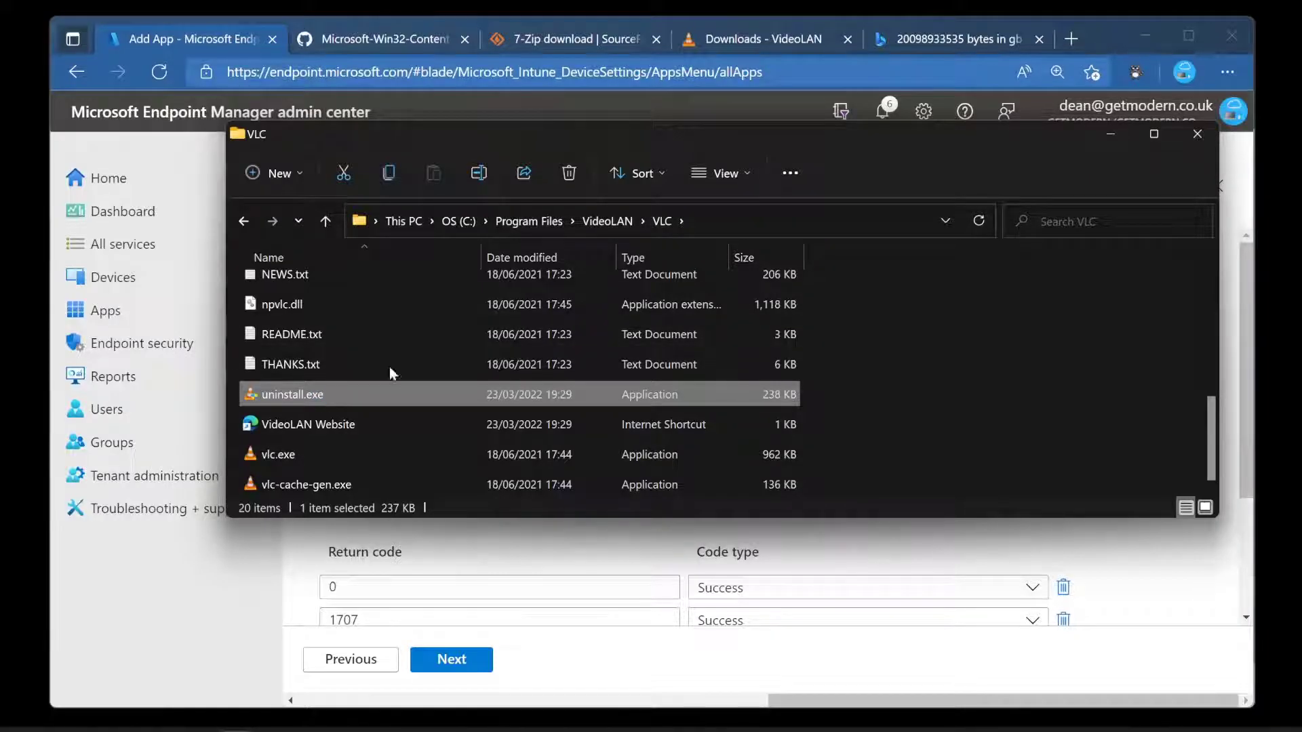
Step: Copy VLC's uninstall.exe path and set the uninstall command to 'C:\Program Files\VideoLAN\VLC\uninstall.exe /S'
{"action": "left_click", "coordinate": [834, 218]}
{"action": "type", "text": "\\"}
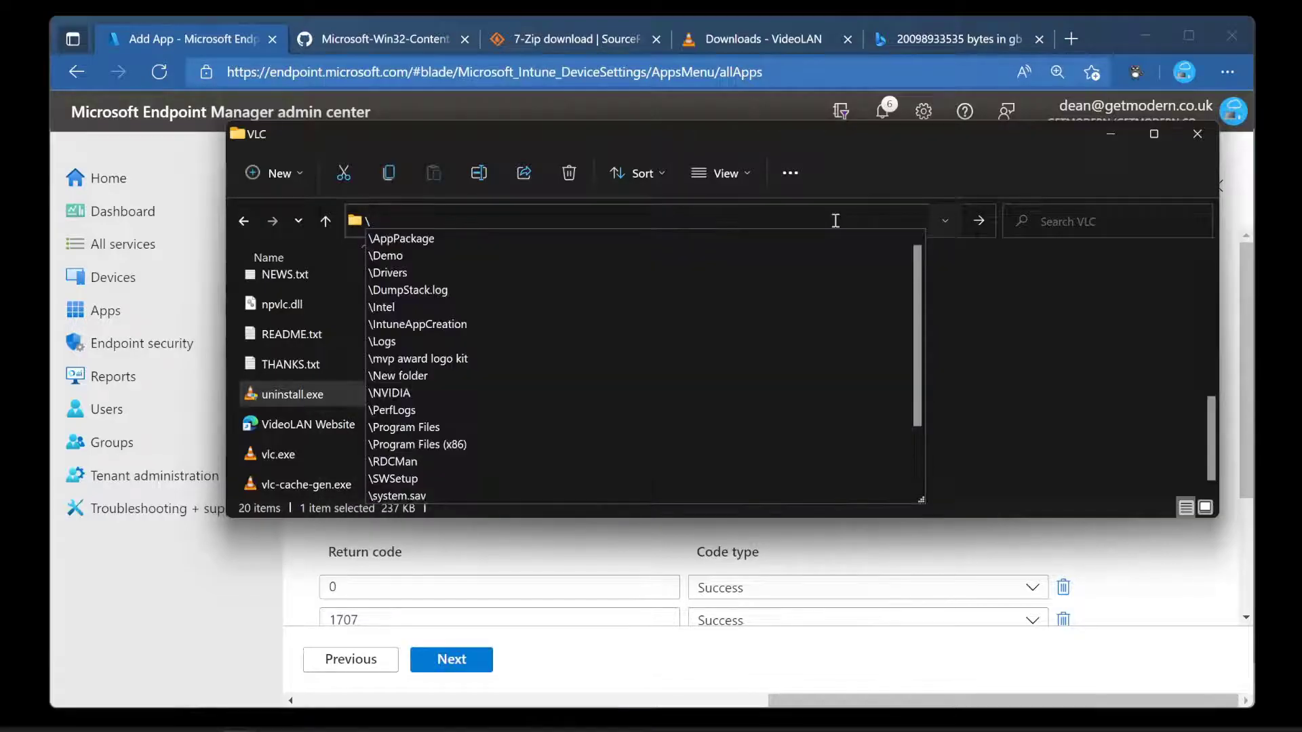
{"action": "key", "text": "Escape"}
{"action": "left_click", "coordinate": [836, 221]}
{"action": "type", "text": "\\VideoLAN\\VLC\\"}
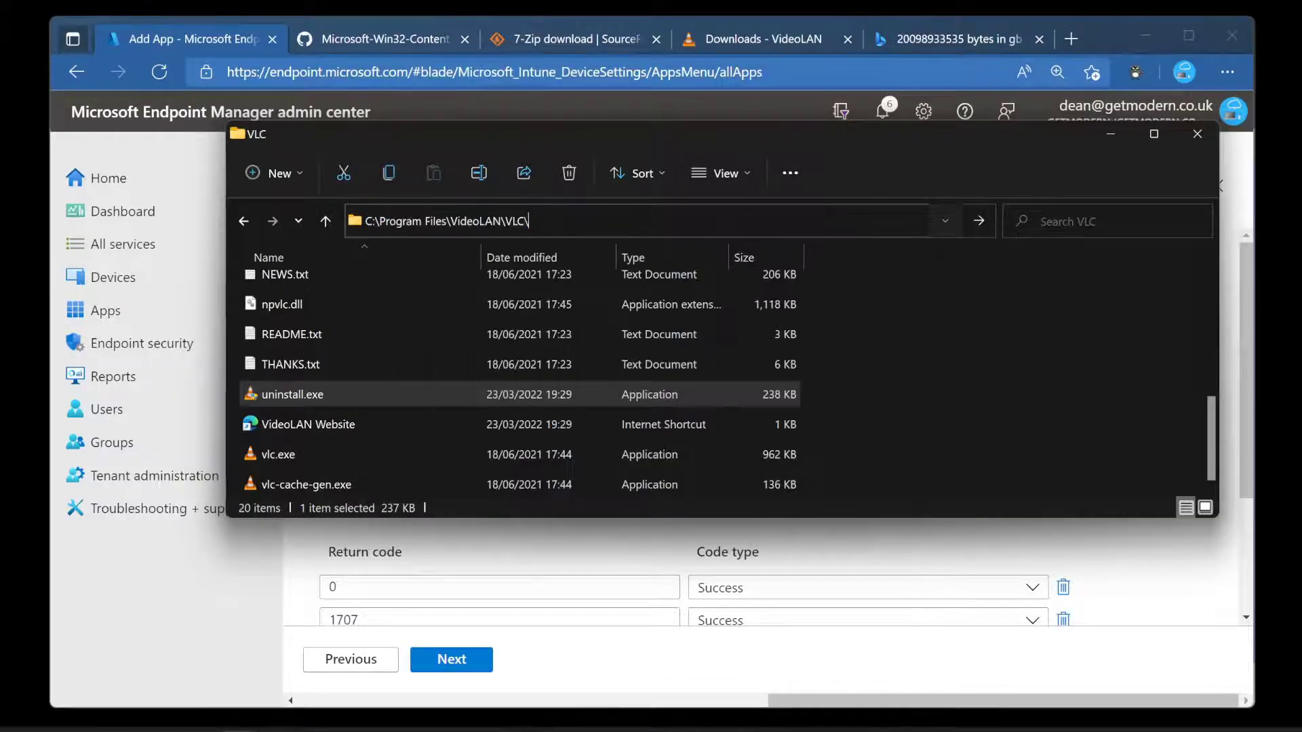
{"action": "type", "text": "uninstall.exe"}
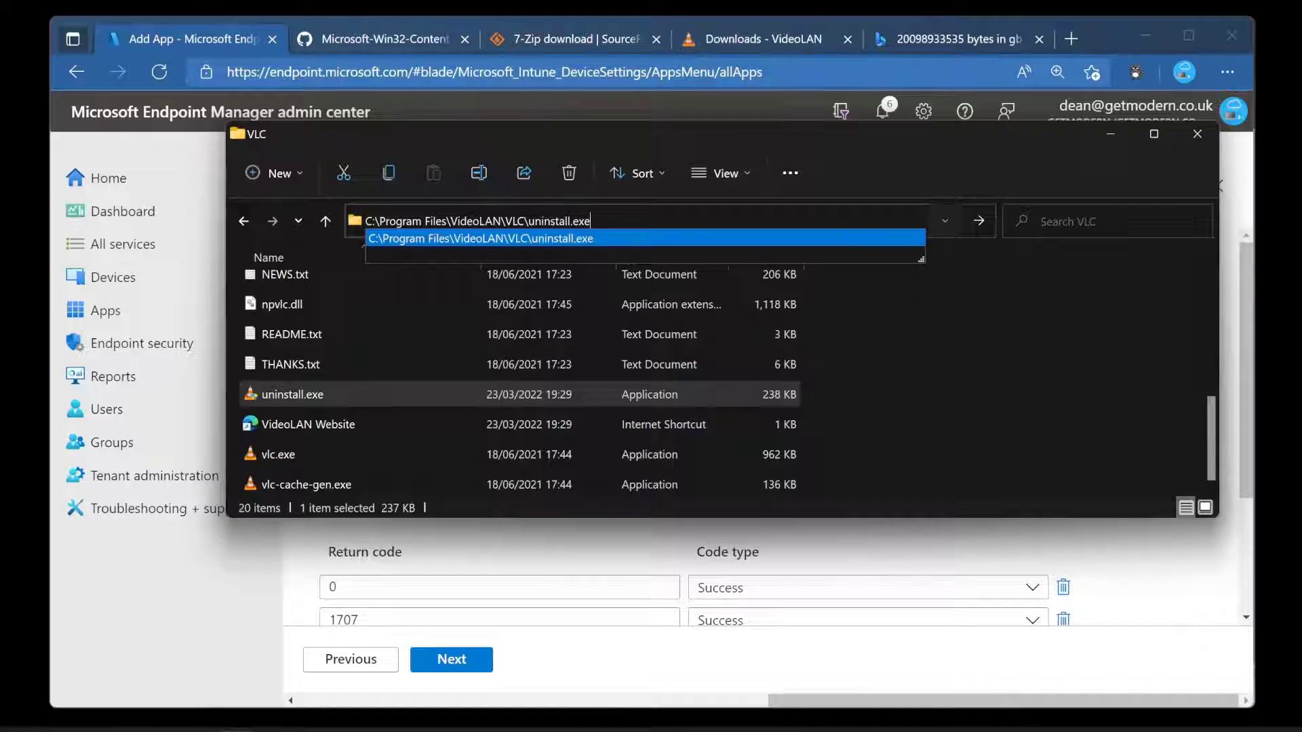
{"action": "key", "text": "ctrl+a"}
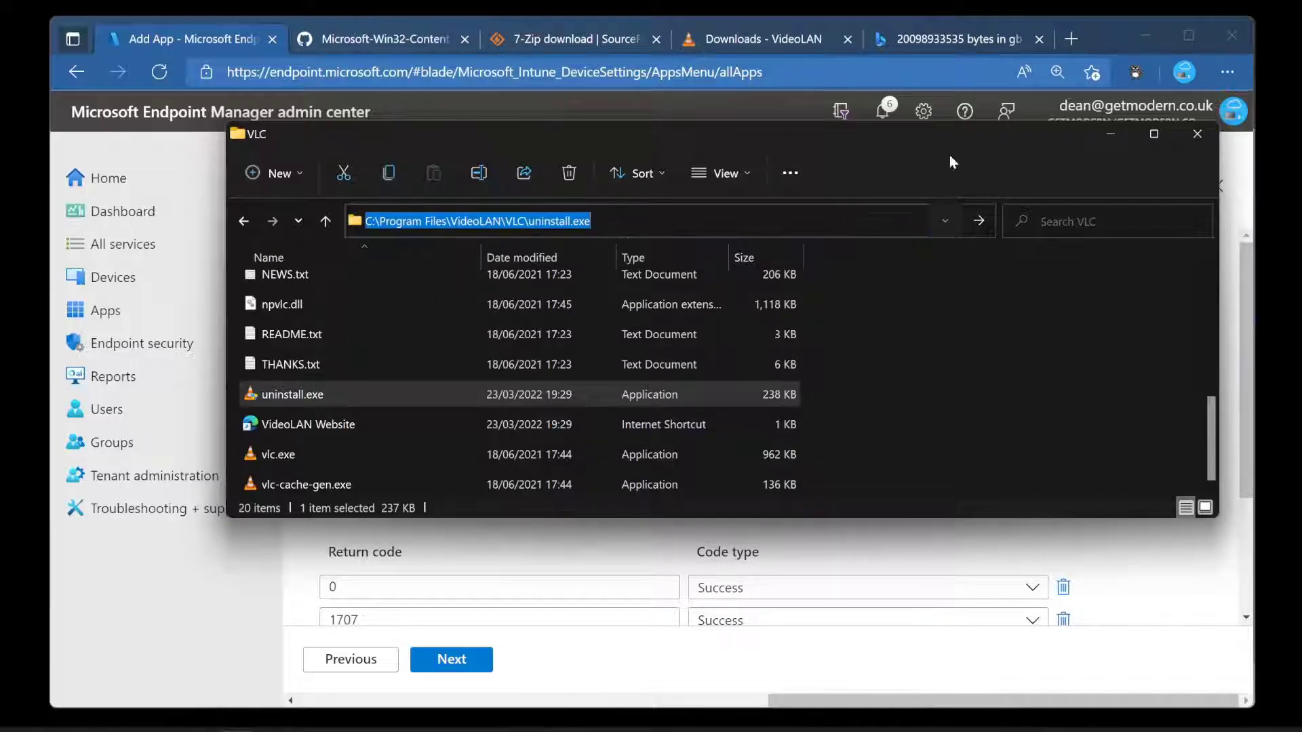
{"action": "key", "text": "ctrl+c"}
{"action": "left_click", "coordinate": [1110, 133]}
{"action": "left_click", "coordinate": [657, 387]}
{"action": "key", "text": "ctrl+v"}
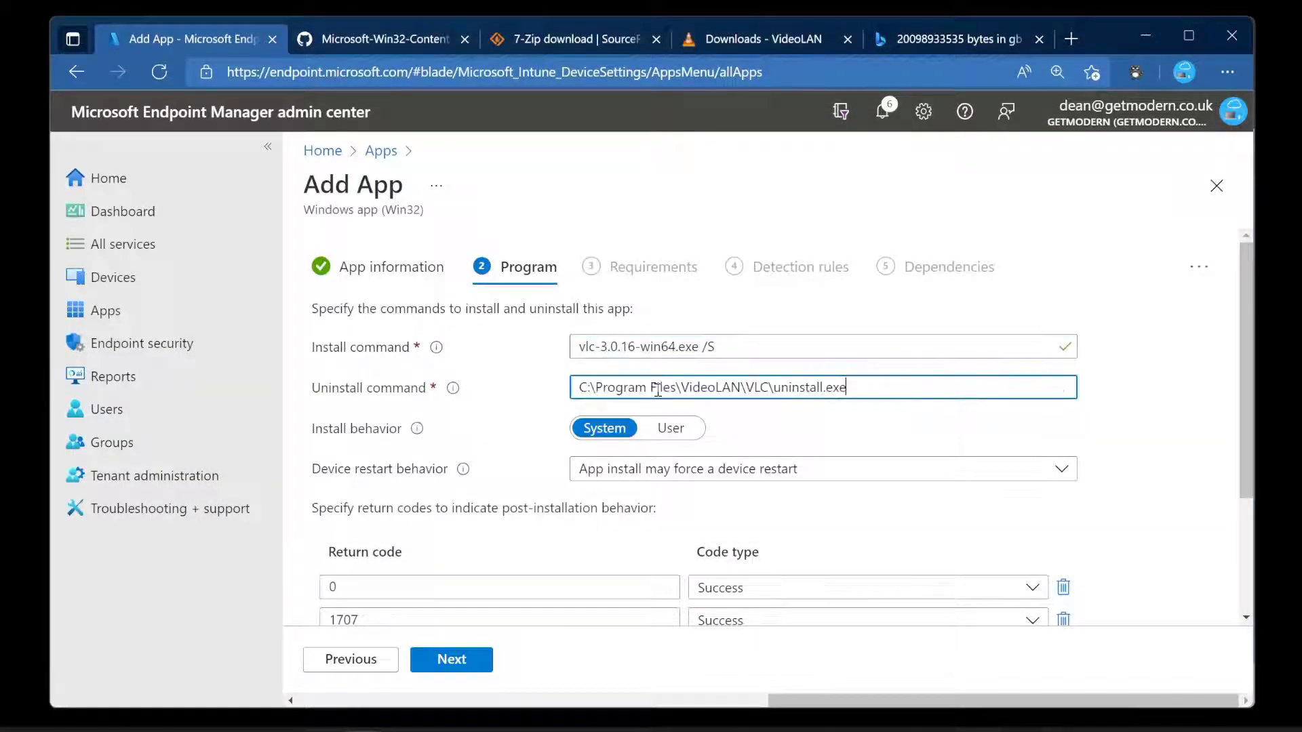
{"action": "type", "text": "/S"}
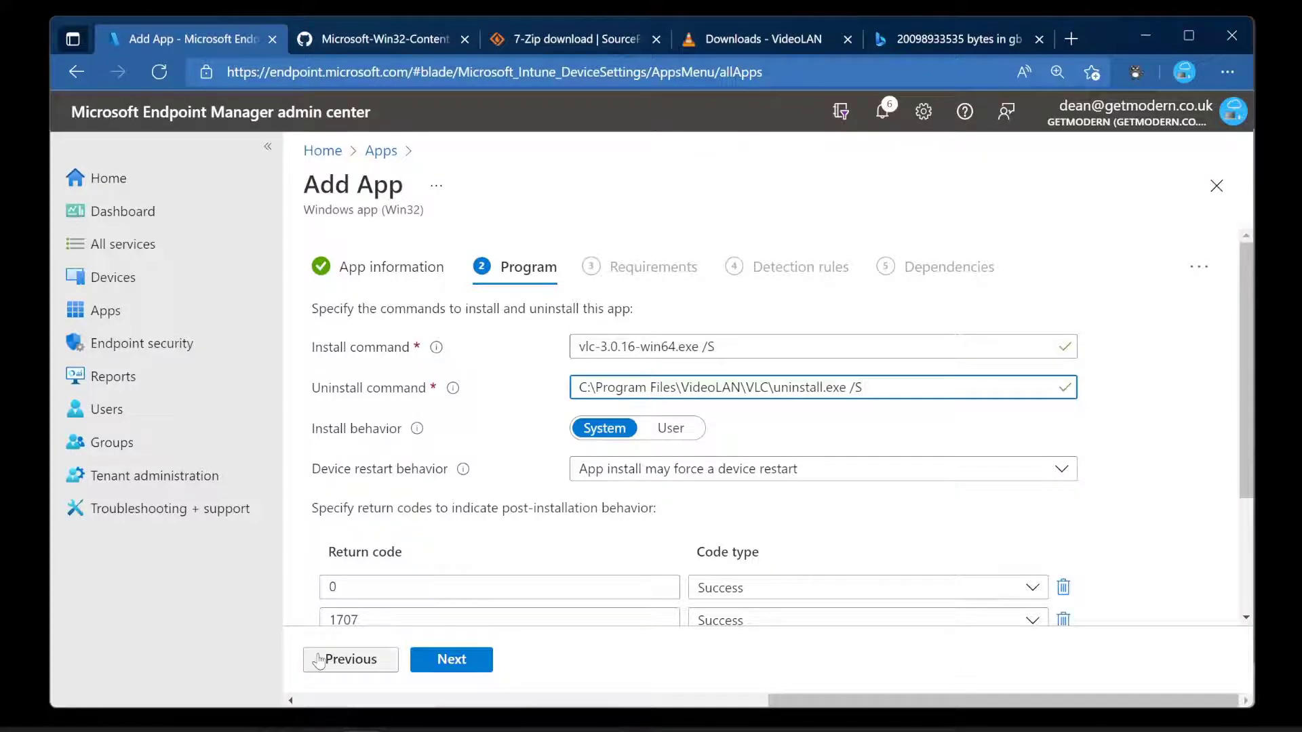
Step: Set device restart behavior to 'Determine behavior based on return codes', keep 1618 as Retry, and continue
{"action": "scroll", "coordinate": [481, 431], "scroll_direction": "down", "scroll_amount": 2}
{"action": "scroll", "coordinate": [479, 442], "scroll_direction": "down", "scroll_amount": 1}
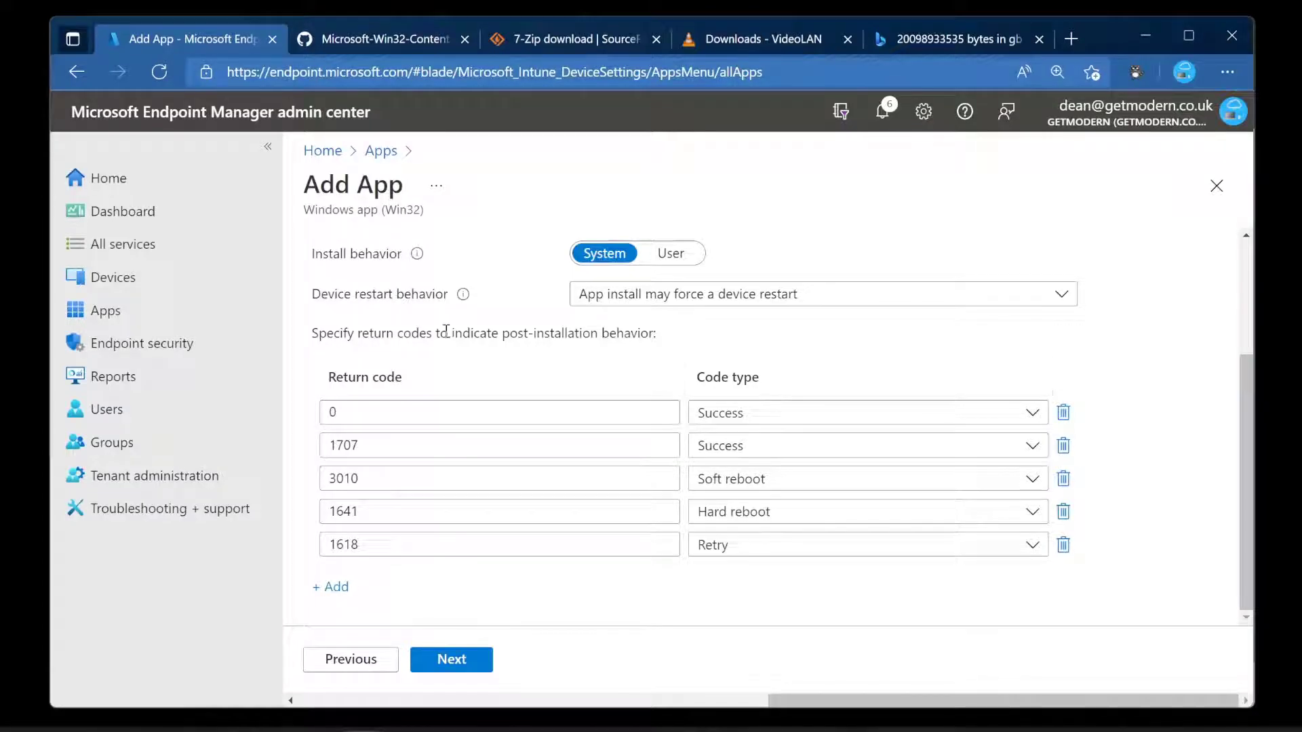
{"action": "mouse_move", "coordinate": [410, 262]}
{"action": "left_click", "coordinate": [640, 298]}
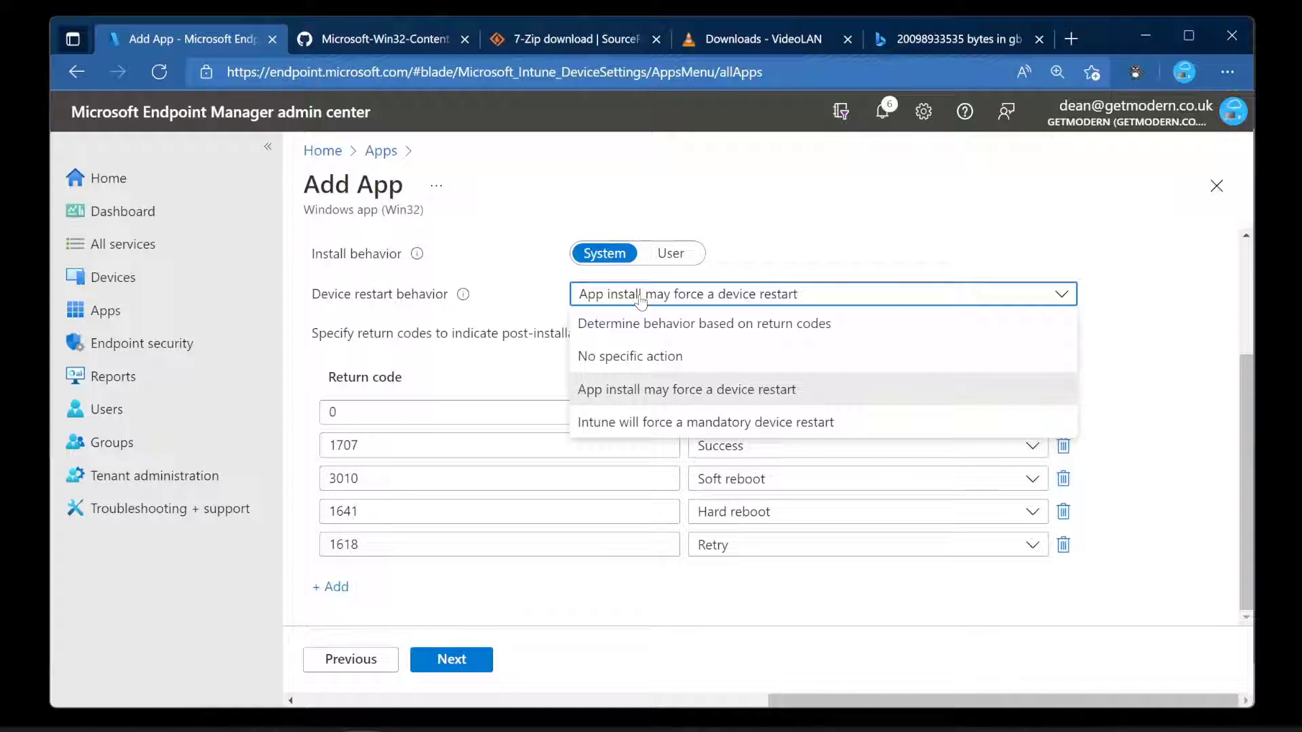
{"action": "left_click", "coordinate": [651, 356]}
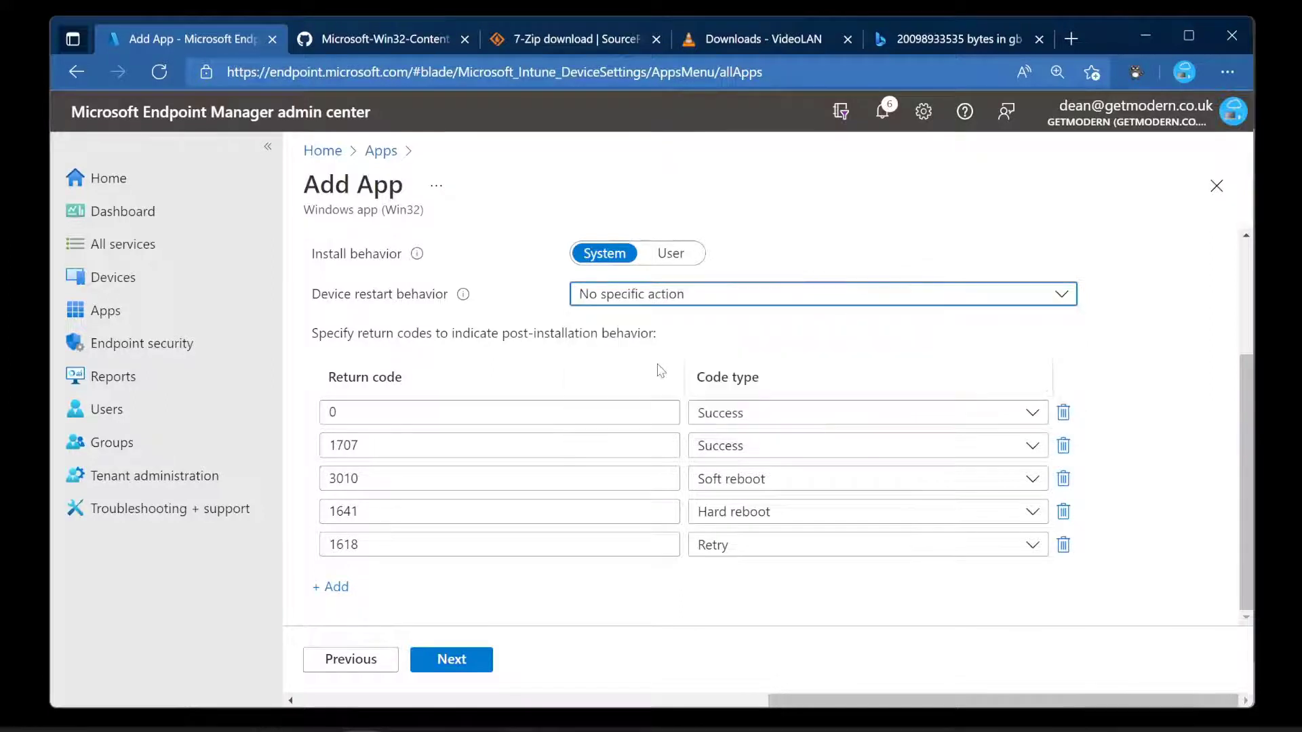
{"action": "left_click", "coordinate": [669, 307]}
{"action": "left_click", "coordinate": [686, 324]}
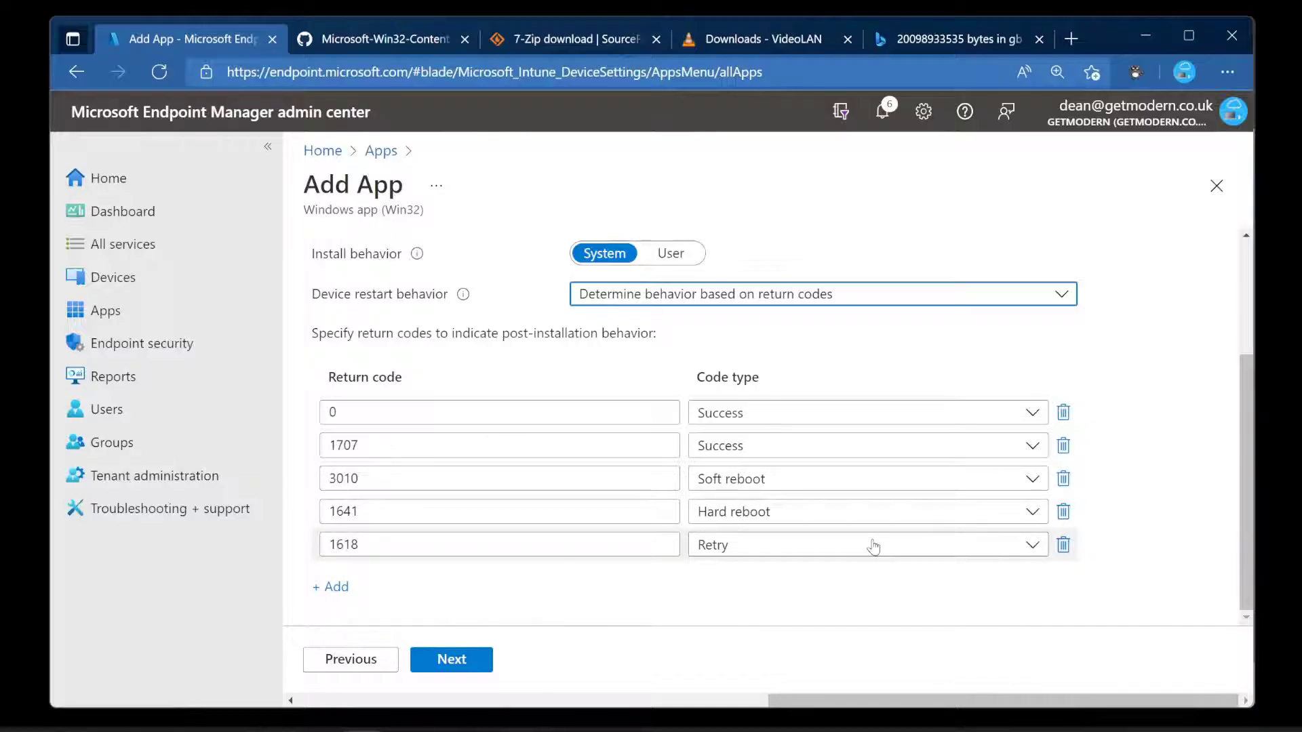
{"action": "left_click", "coordinate": [765, 547]}
{"action": "left_click", "coordinate": [779, 546]}
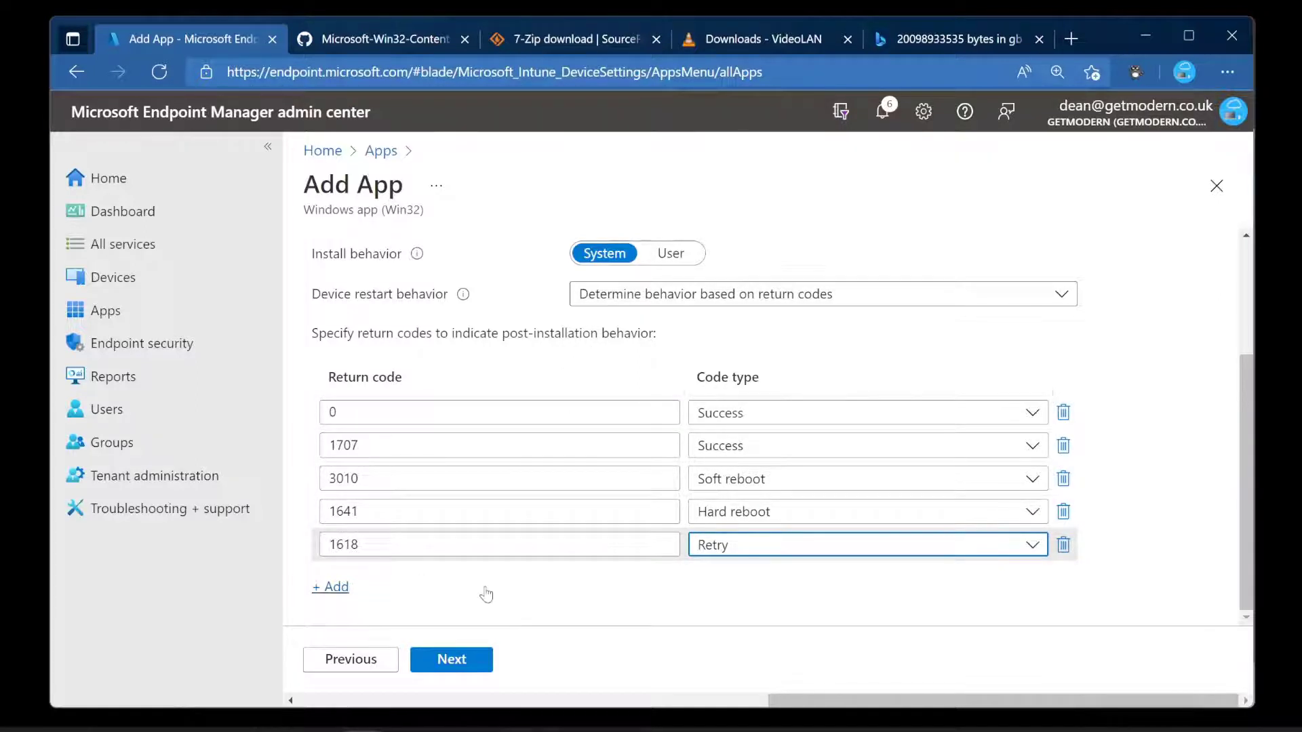
{"action": "left_click", "coordinate": [461, 662]}
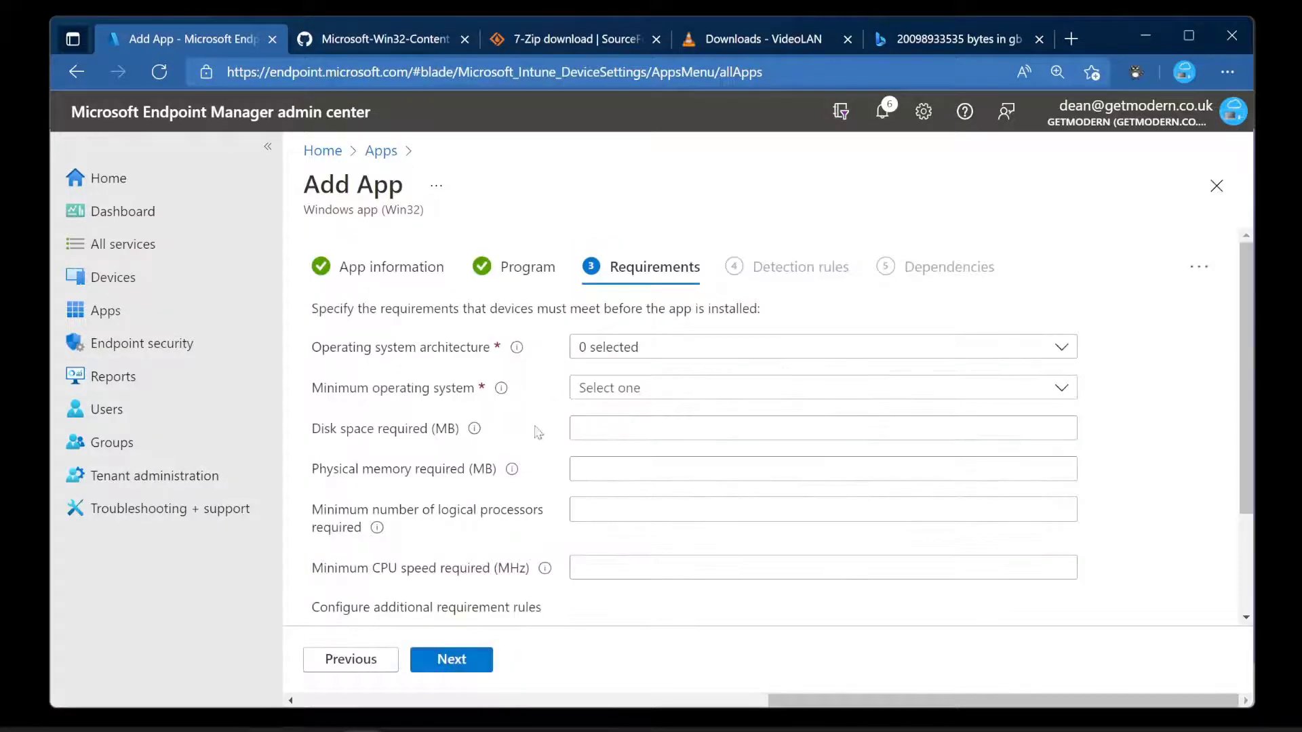
Step: Tick 64-bit architecture, choose Windows 10 1909 as minimum OS, and continue to Detection rules
{"action": "left_click", "coordinate": [644, 357]}
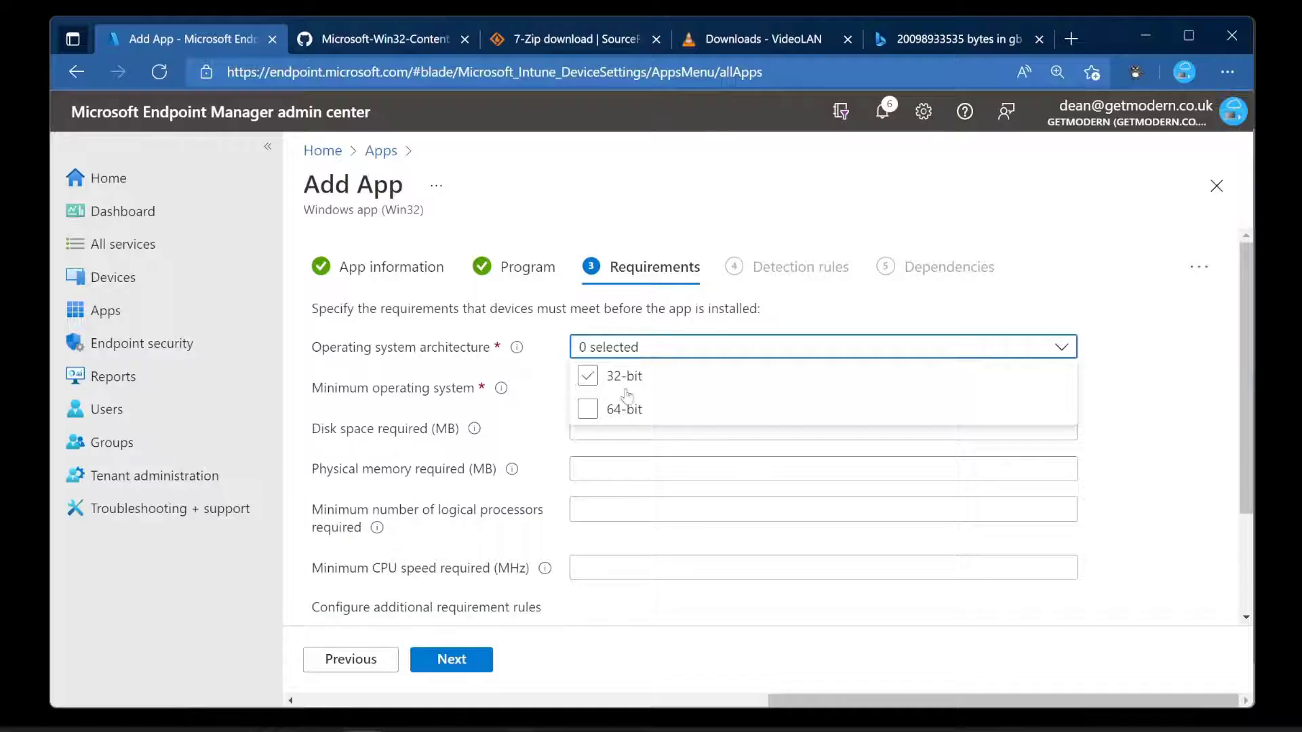
{"action": "left_click", "coordinate": [588, 409]}
{"action": "left_click", "coordinate": [442, 329]}
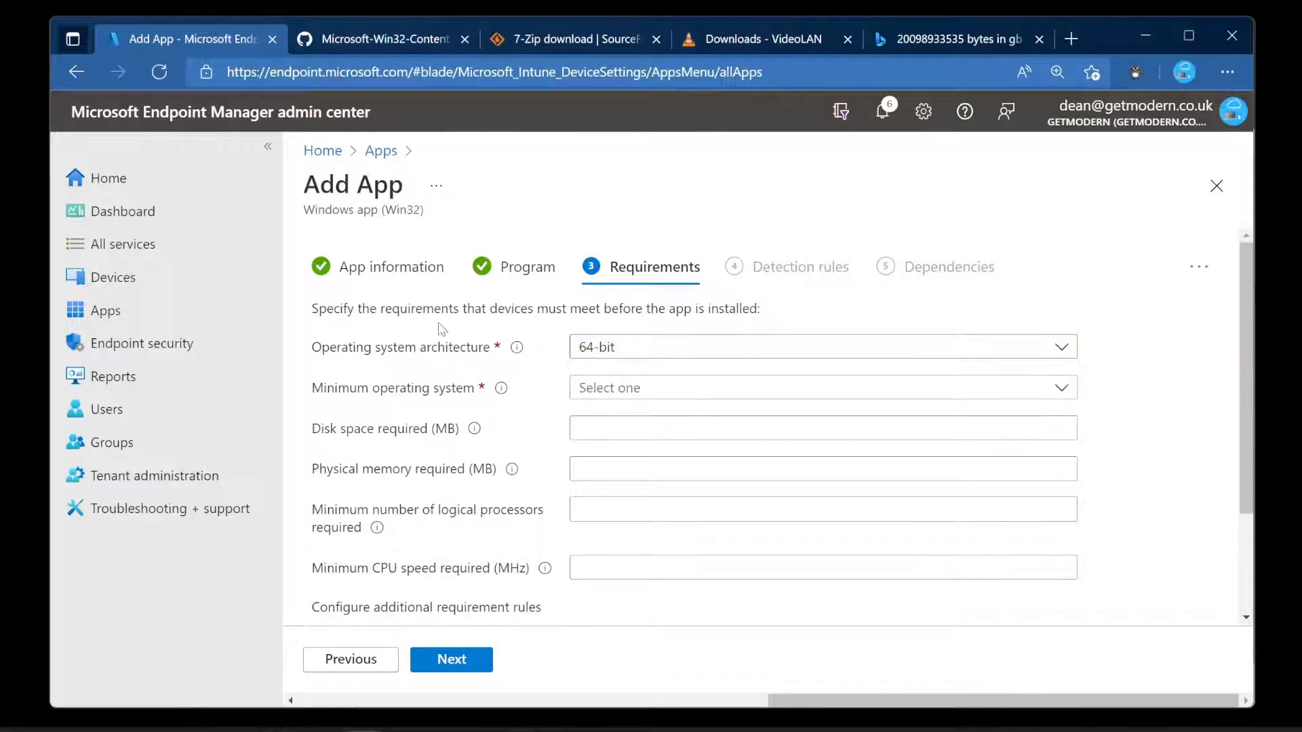
{"action": "left_click", "coordinate": [610, 393]}
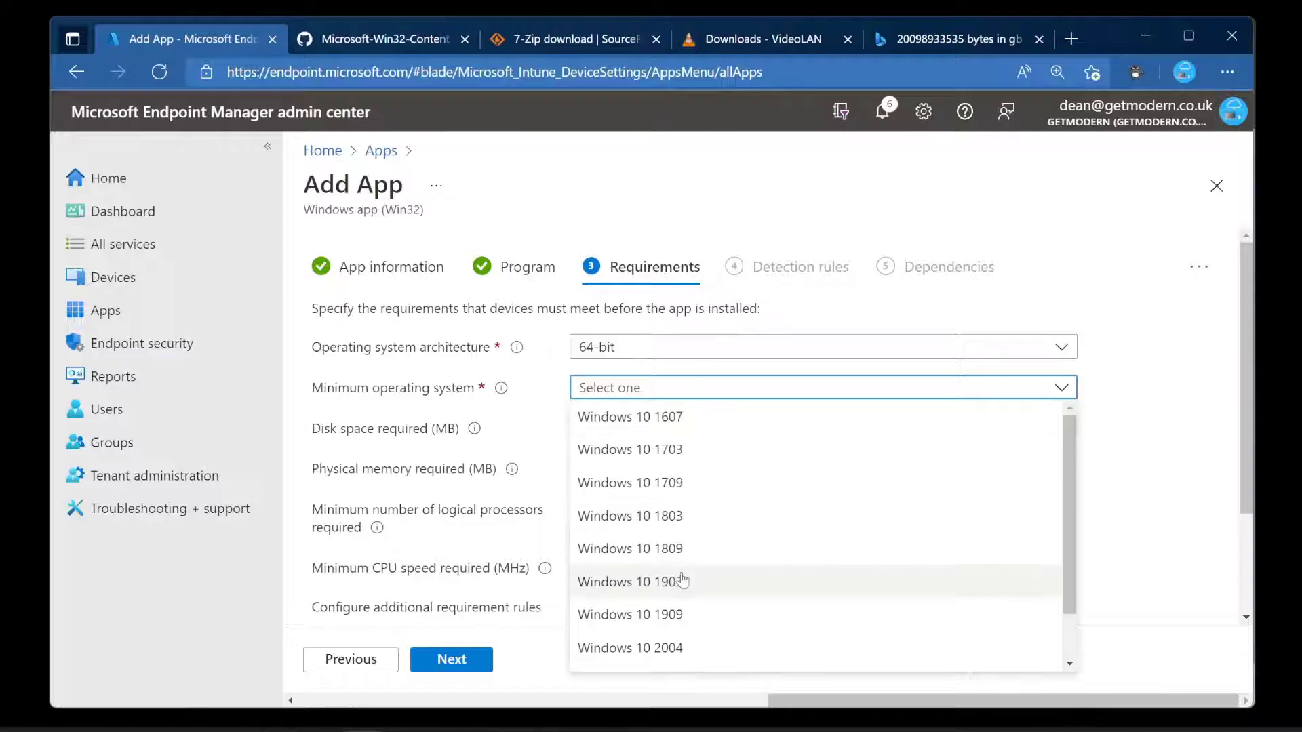
{"action": "left_click", "coordinate": [719, 615]}
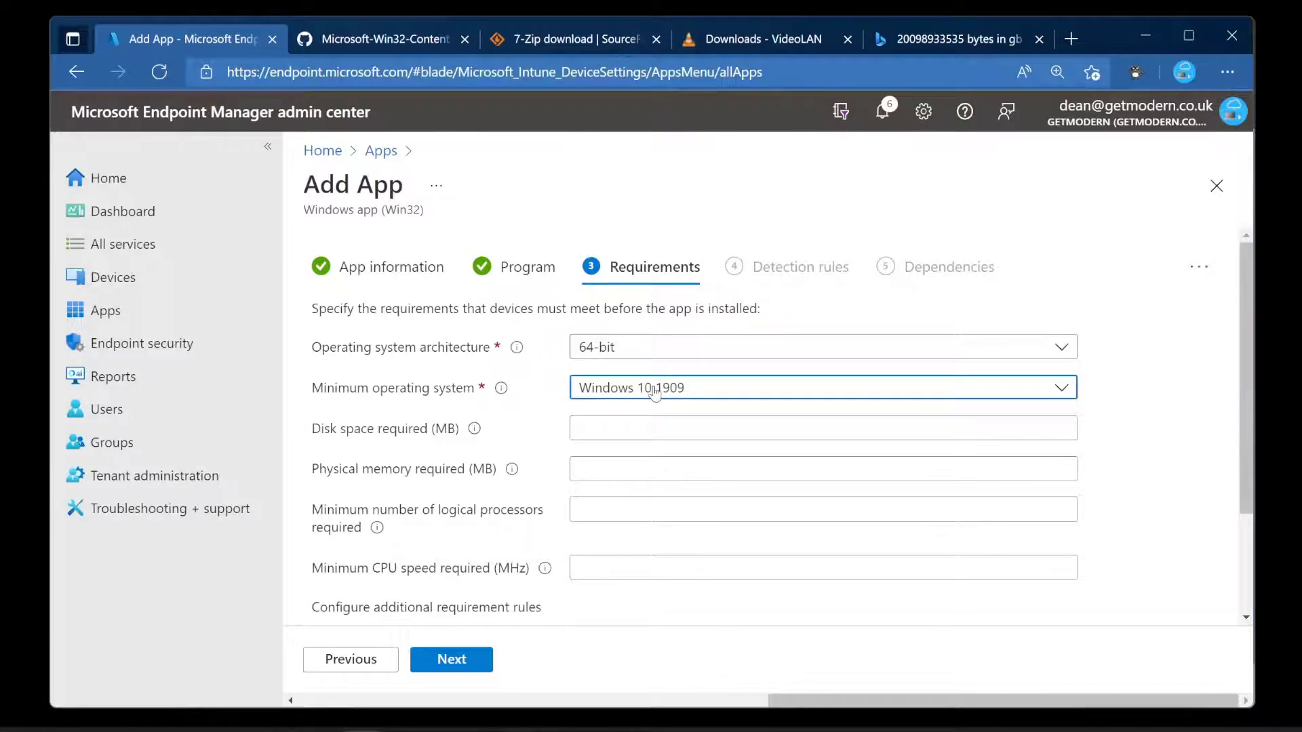
{"action": "scroll", "coordinate": [678, 407], "scroll_direction": "down", "scroll_amount": 2}
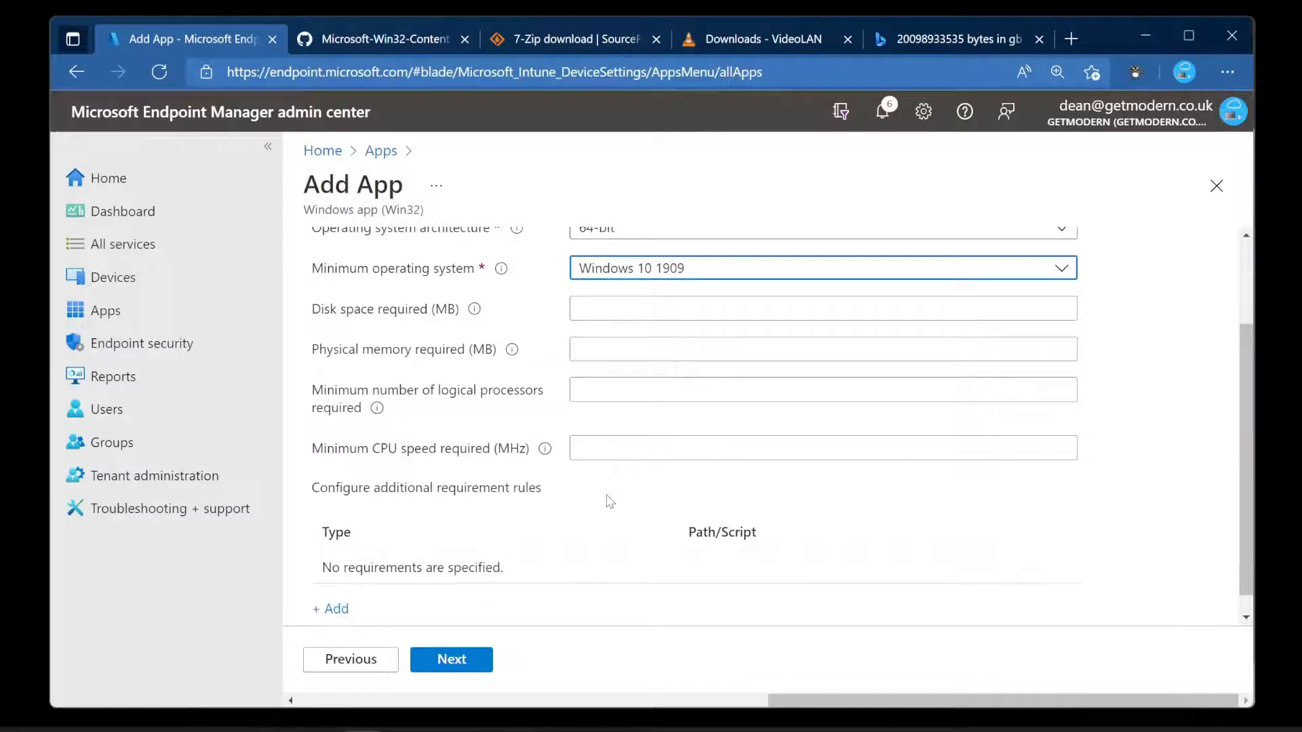
{"action": "scroll", "coordinate": [607, 500], "scroll_direction": "down", "scroll_amount": 1}
{"action": "scroll", "coordinate": [605, 498], "scroll_direction": "up", "scroll_amount": 1}
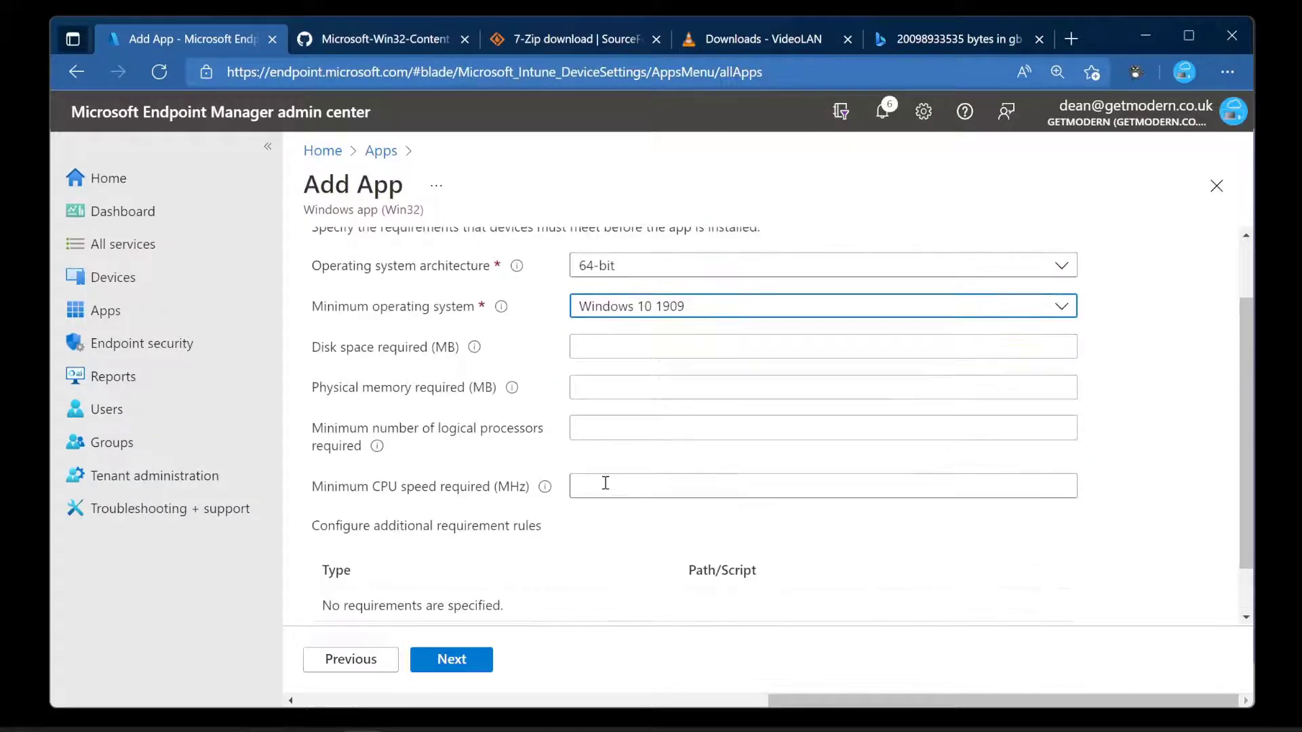
{"action": "left_click", "coordinate": [485, 662]}
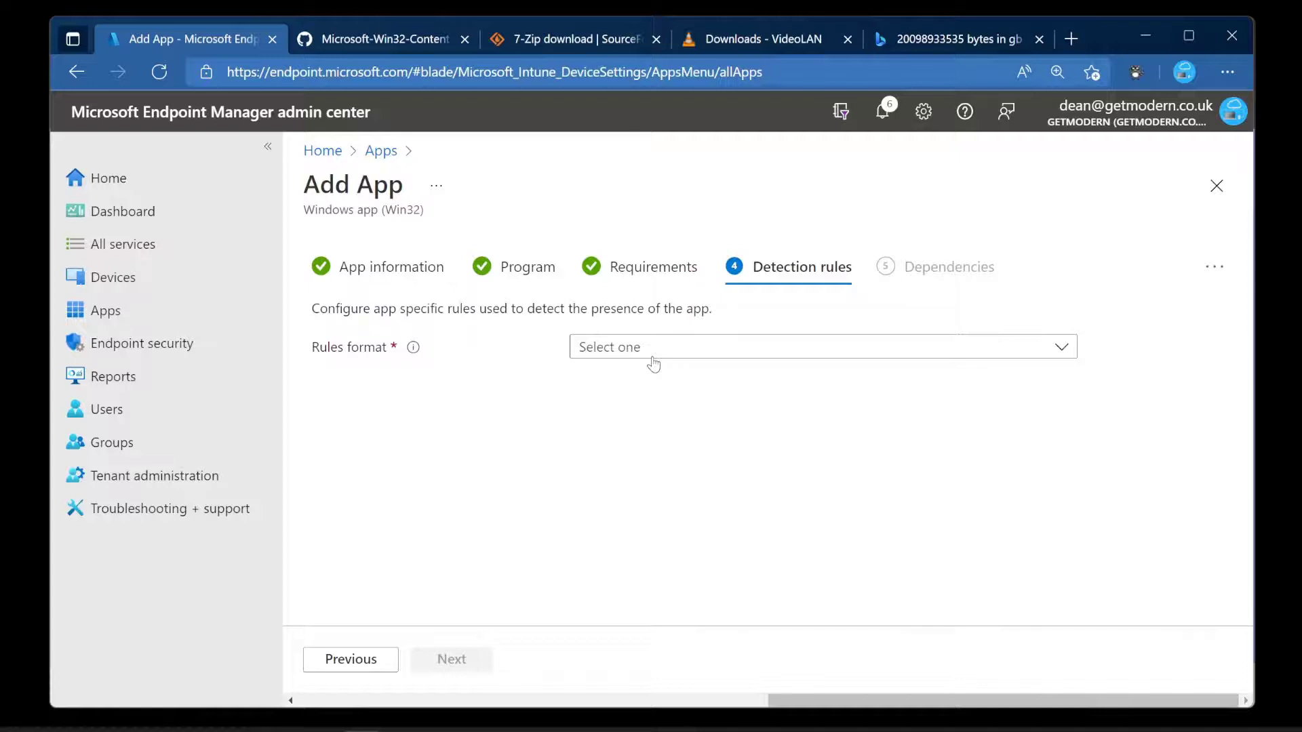
Step: Set the detection Rules format to 'Manually configure detection rules'
{"action": "left_click", "coordinate": [689, 350]}
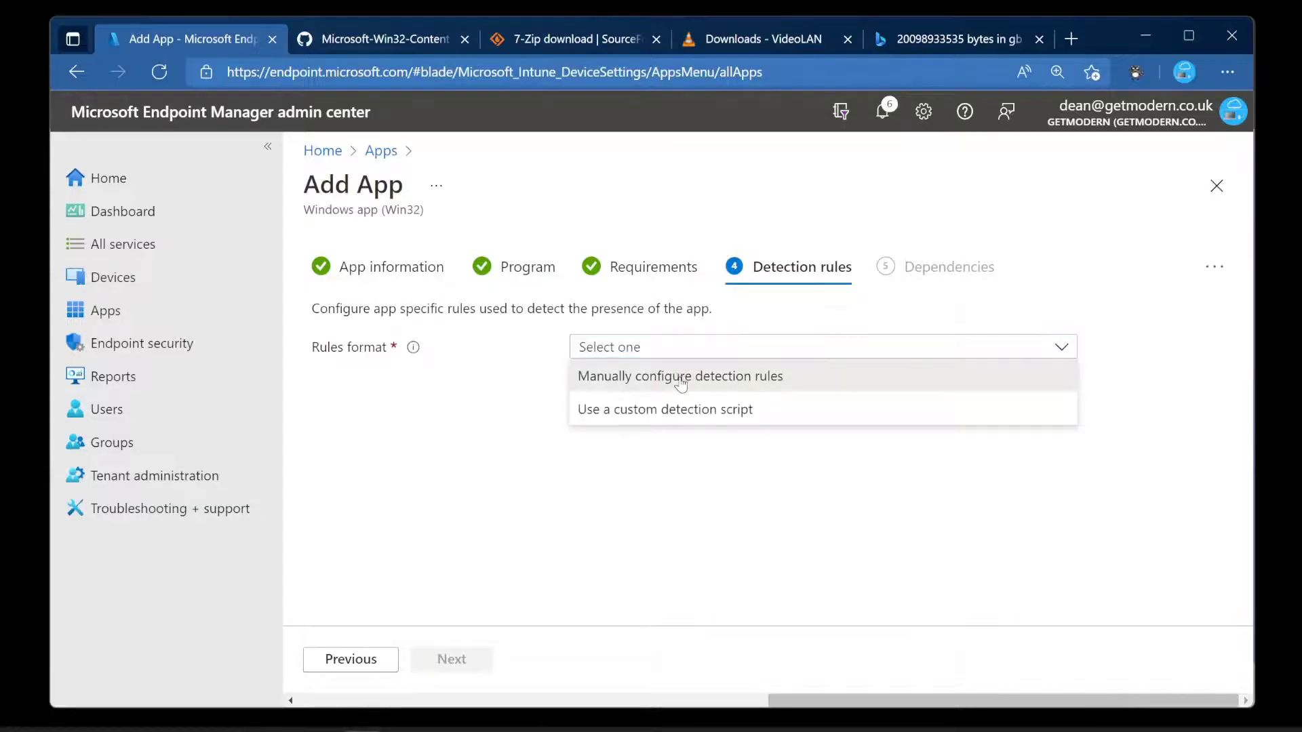
{"action": "left_click", "coordinate": [685, 377]}
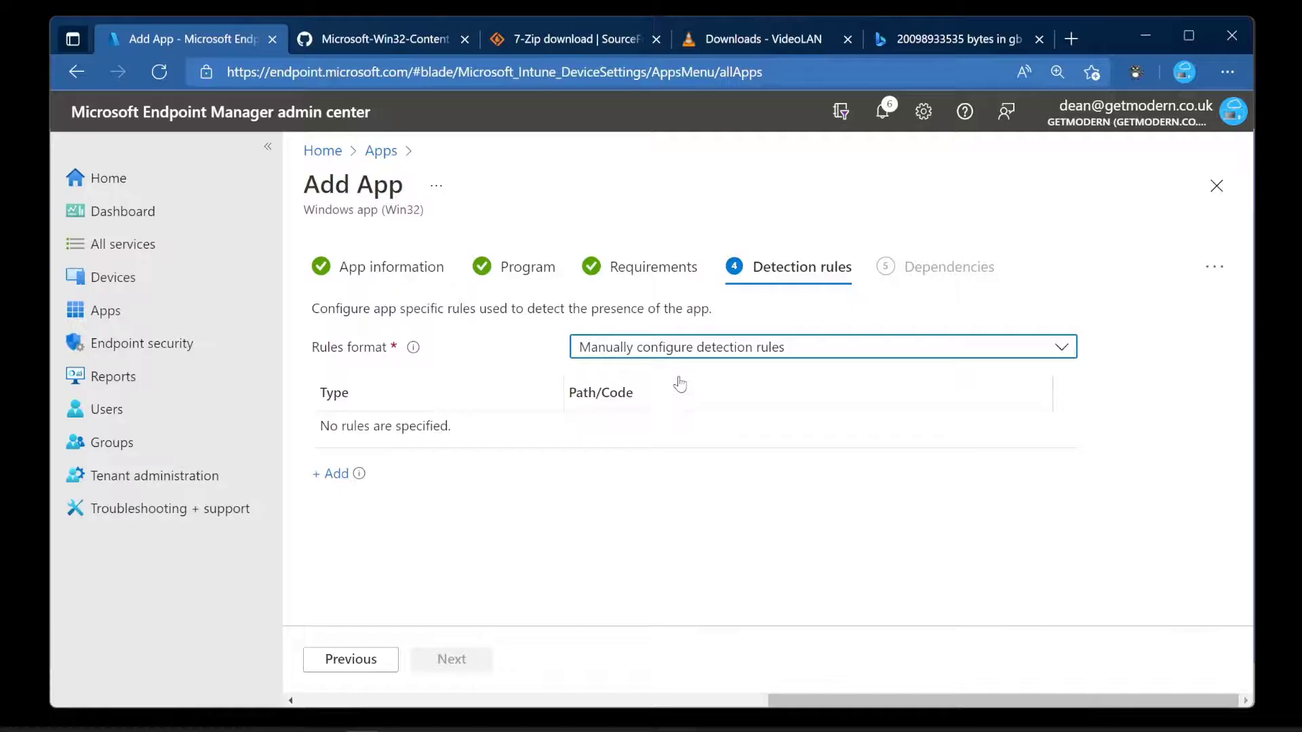
Step: Add a File detection rule with path C:\Program Files\VideoLAN\VLC\ and file uninstall.exe
{"action": "left_click", "coordinate": [330, 477]}
{"action": "left_click", "coordinate": [921, 270]}
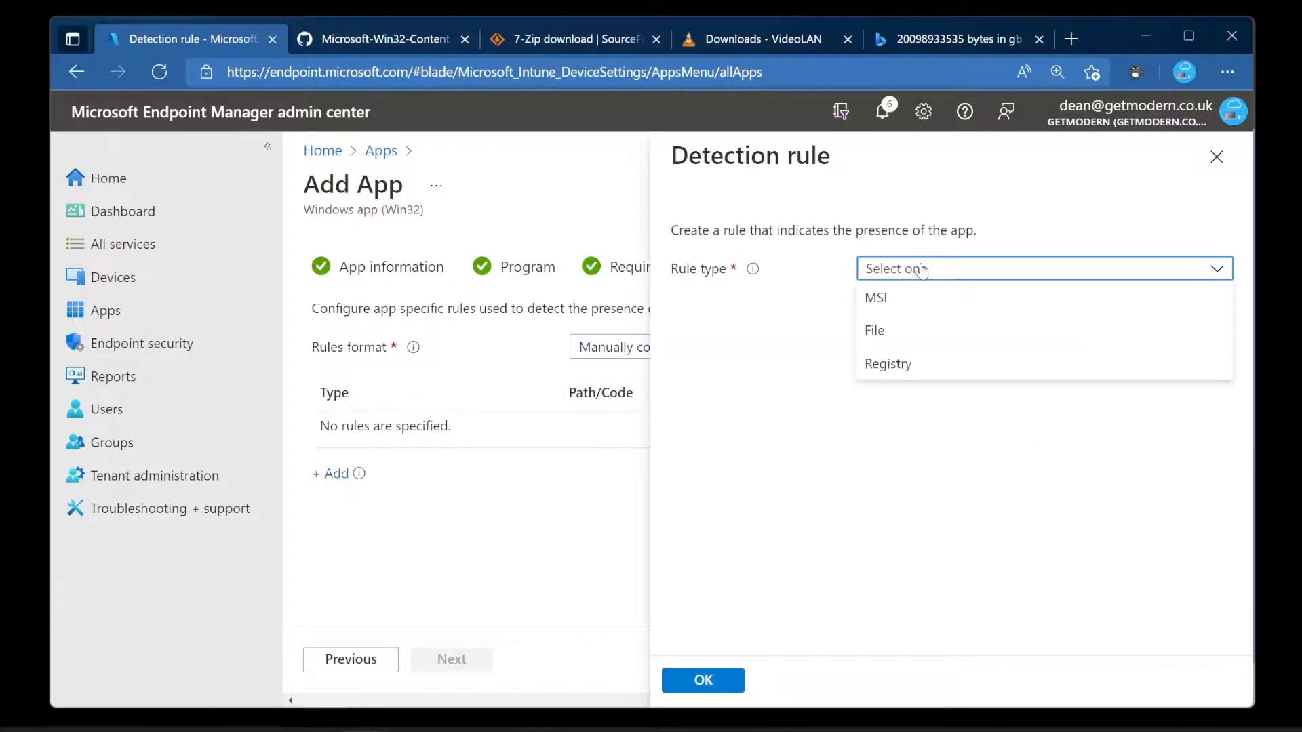
{"action": "left_click", "coordinate": [964, 341]}
{"action": "left_click", "coordinate": [947, 329]}
{"action": "type", "text": "C:\\Program Files\\VideoLAN\\VLC\\uninstall.exe"}
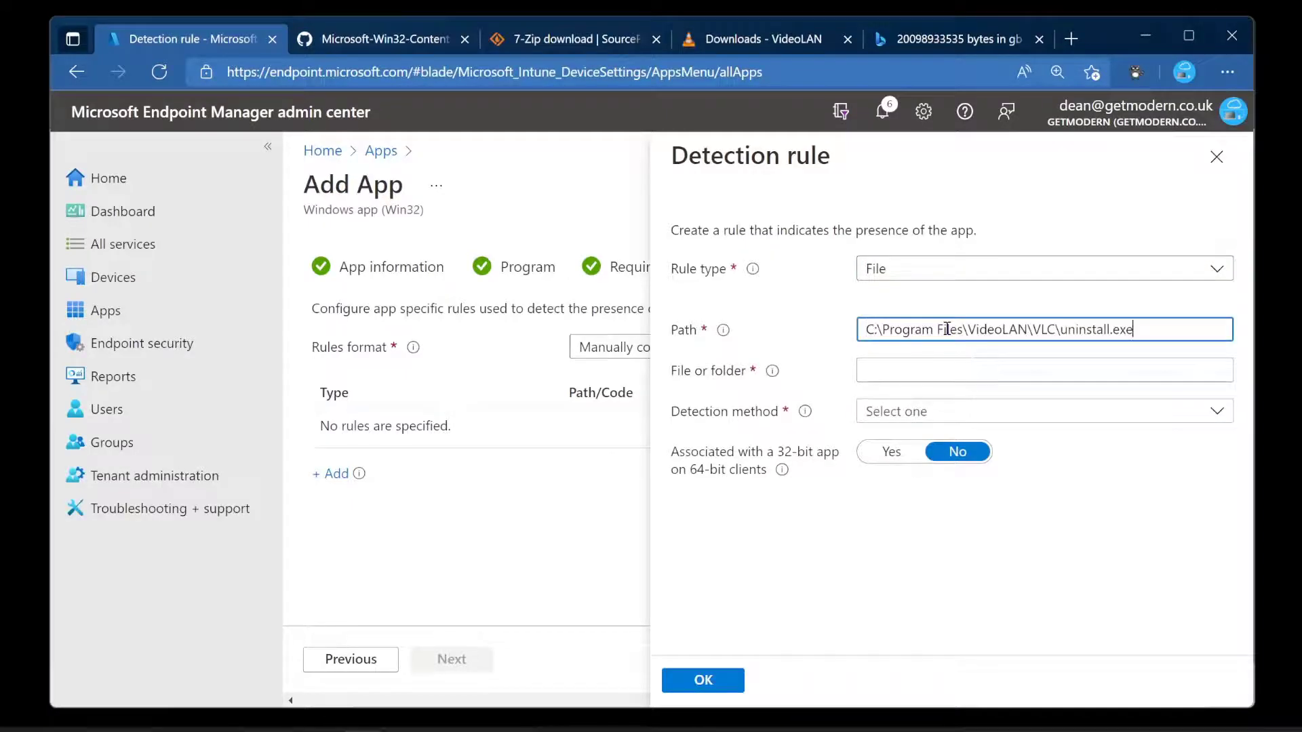
{"action": "left_click_drag", "start_coordinate": [1143, 331], "coordinate": [1060, 327]}
{"action": "key", "text": "ctrl+x"}
{"action": "left_click", "coordinate": [1045, 361]}
{"action": "key", "text": "ctrl+v"}
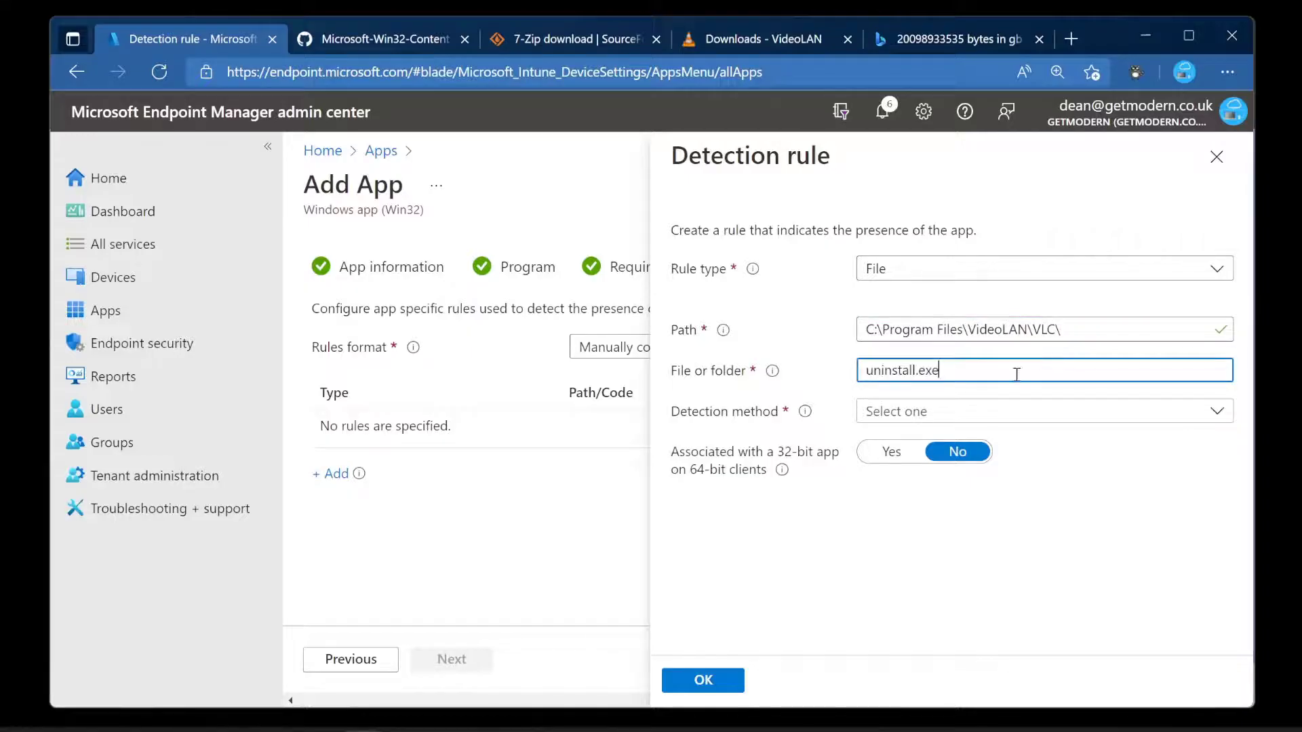
Step: Set the rule's detection method to String (version) with operator Equals
{"action": "left_click", "coordinate": [1043, 419]}
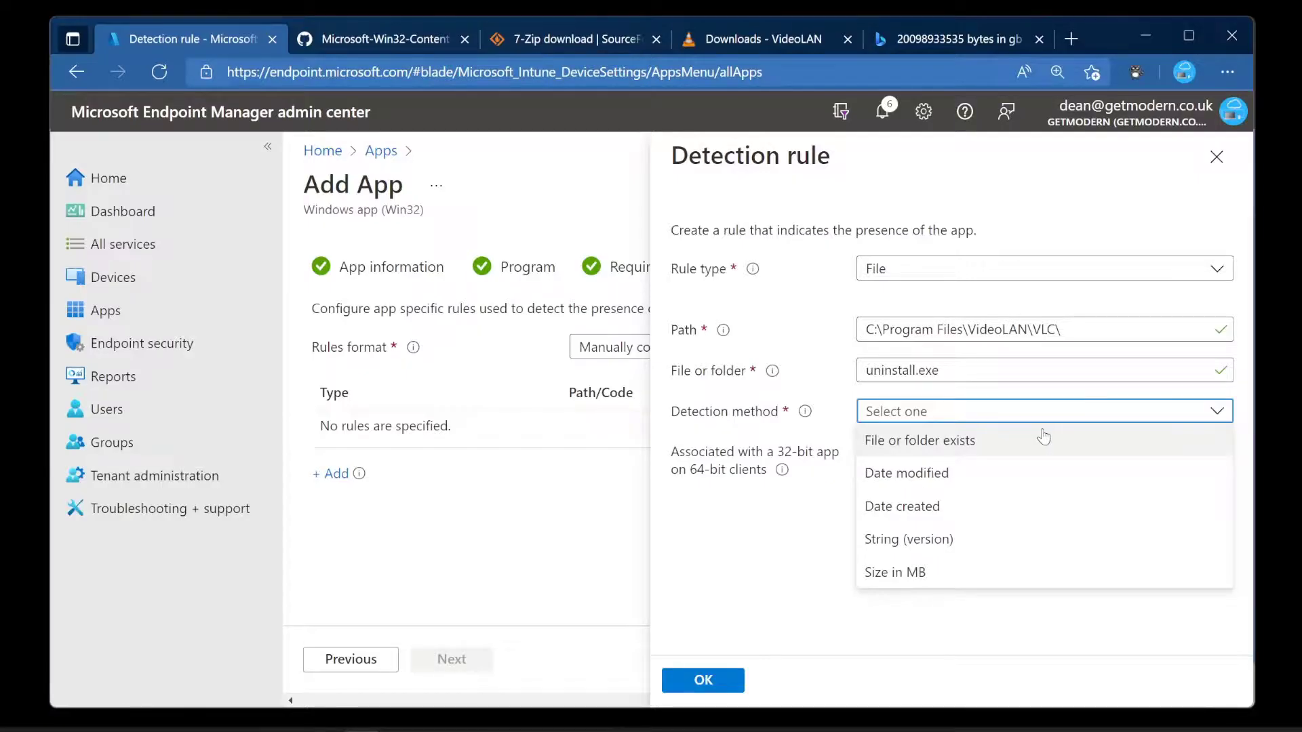
{"action": "left_click", "coordinate": [915, 539]}
{"action": "left_click", "coordinate": [932, 457]}
{"action": "left_click", "coordinate": [929, 481]}
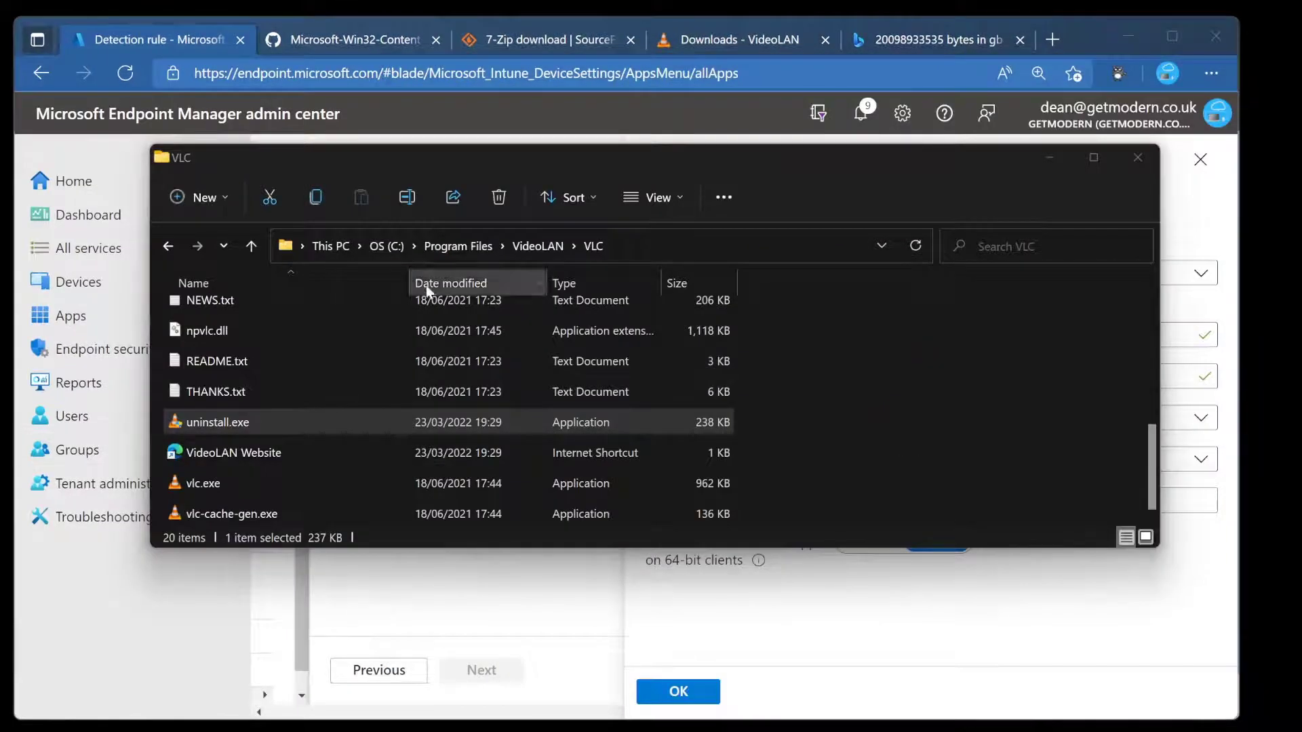
Step: Check uninstall.exe's file version in its Details properties in File Explorer
{"action": "right_click", "coordinate": [237, 426]}
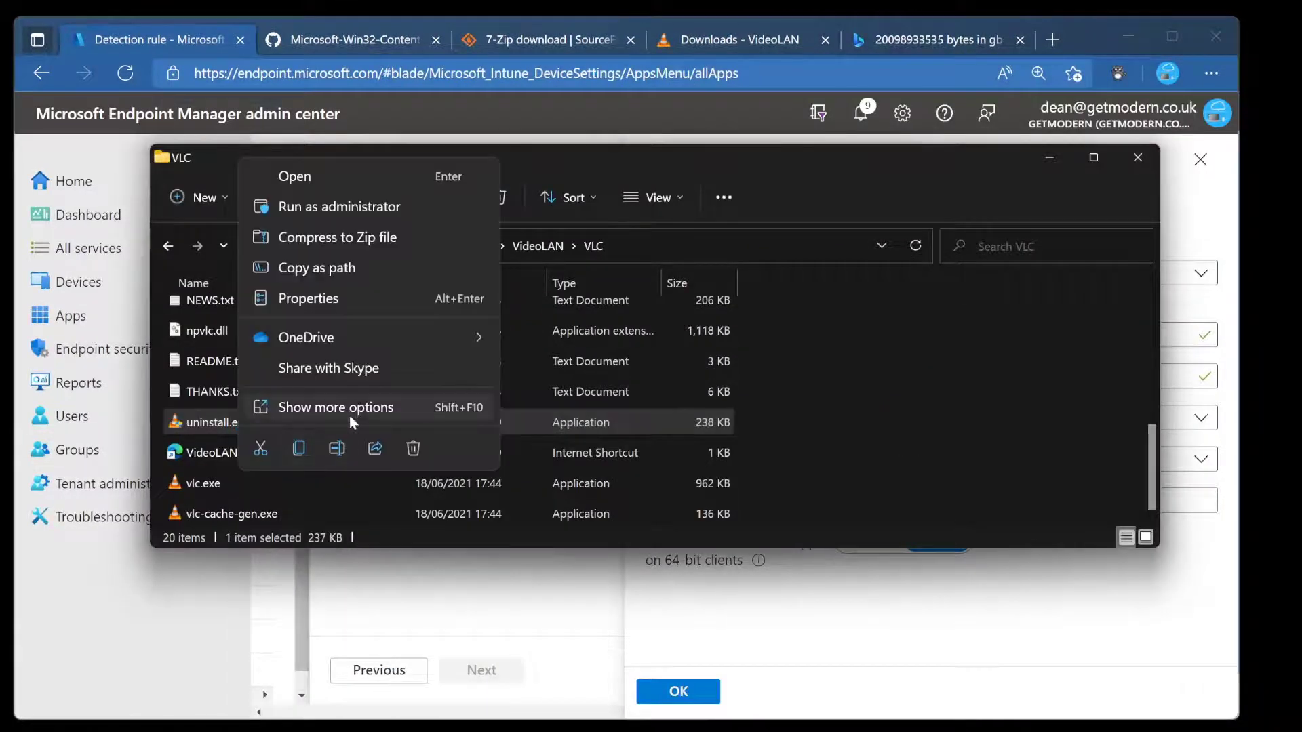
{"action": "left_click", "coordinate": [329, 298]}
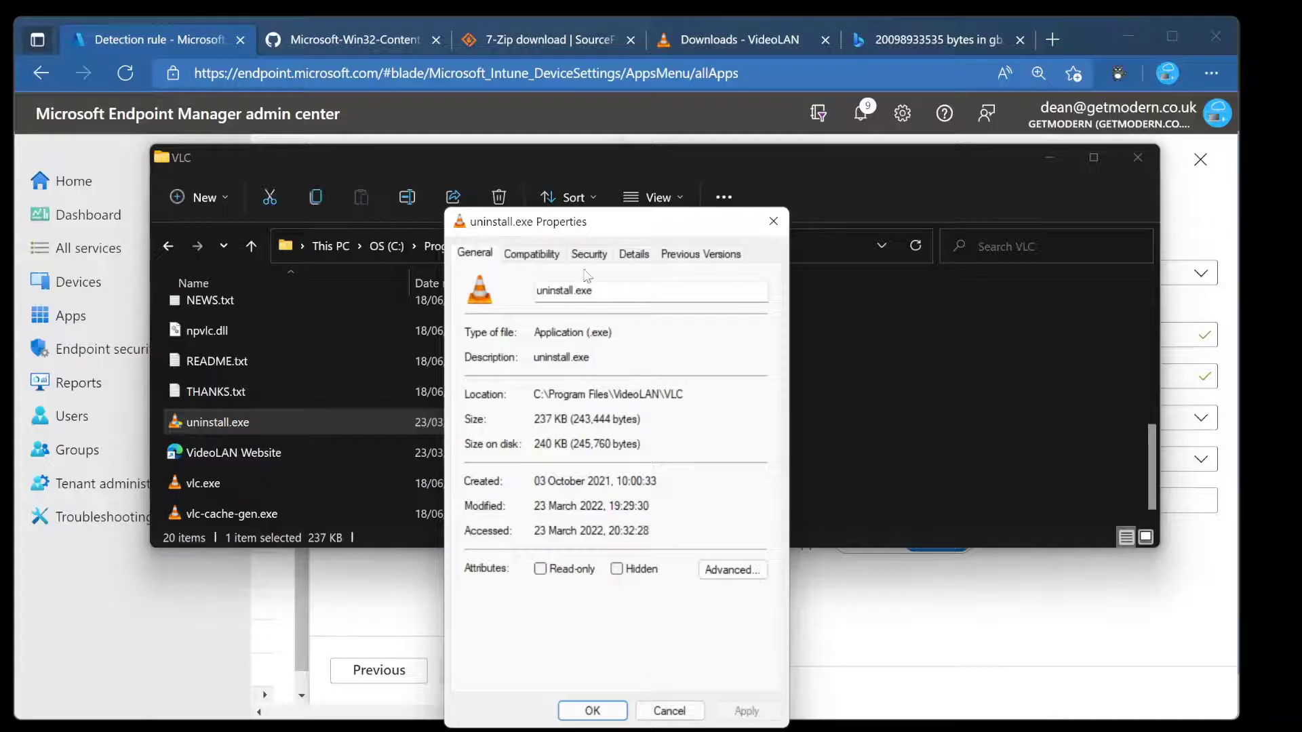
{"action": "left_click", "coordinate": [700, 253]}
{"action": "left_click", "coordinate": [634, 253]}
{"action": "left_click", "coordinate": [553, 414]}
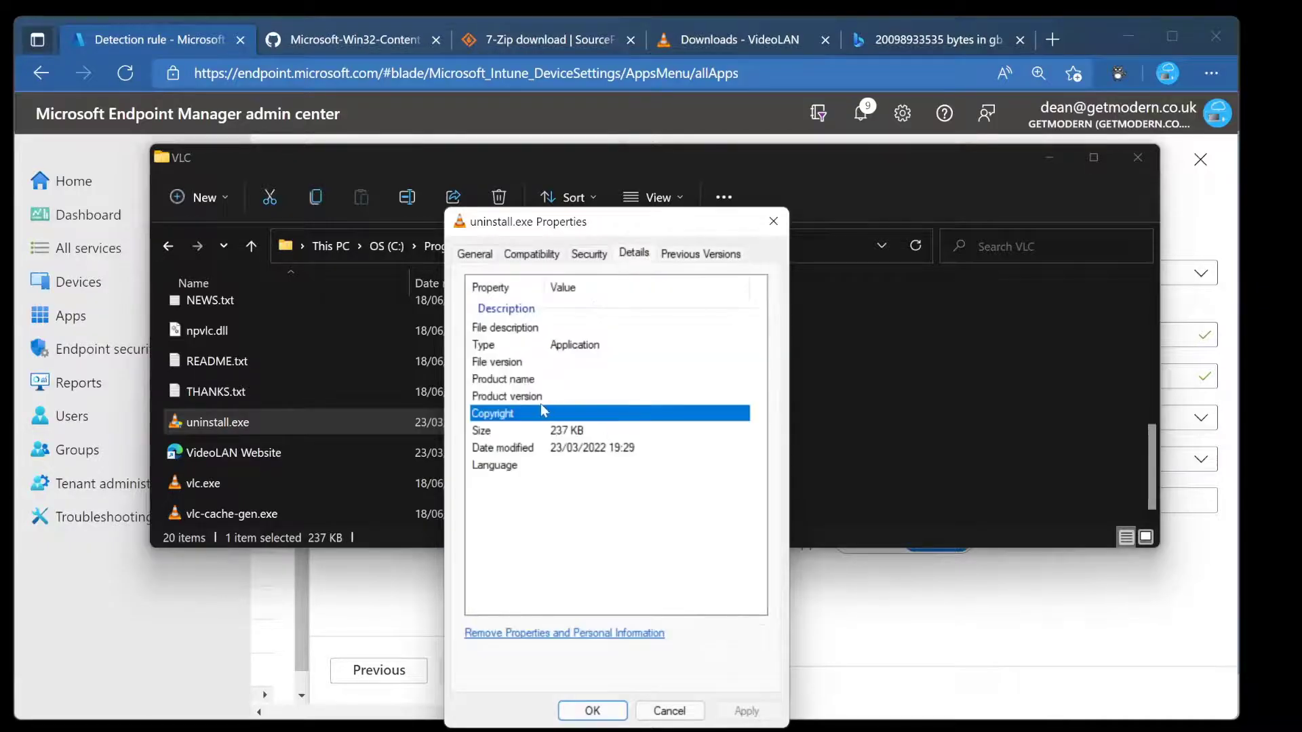
{"action": "left_click", "coordinate": [565, 362]}
{"action": "left_click", "coordinate": [668, 710]}
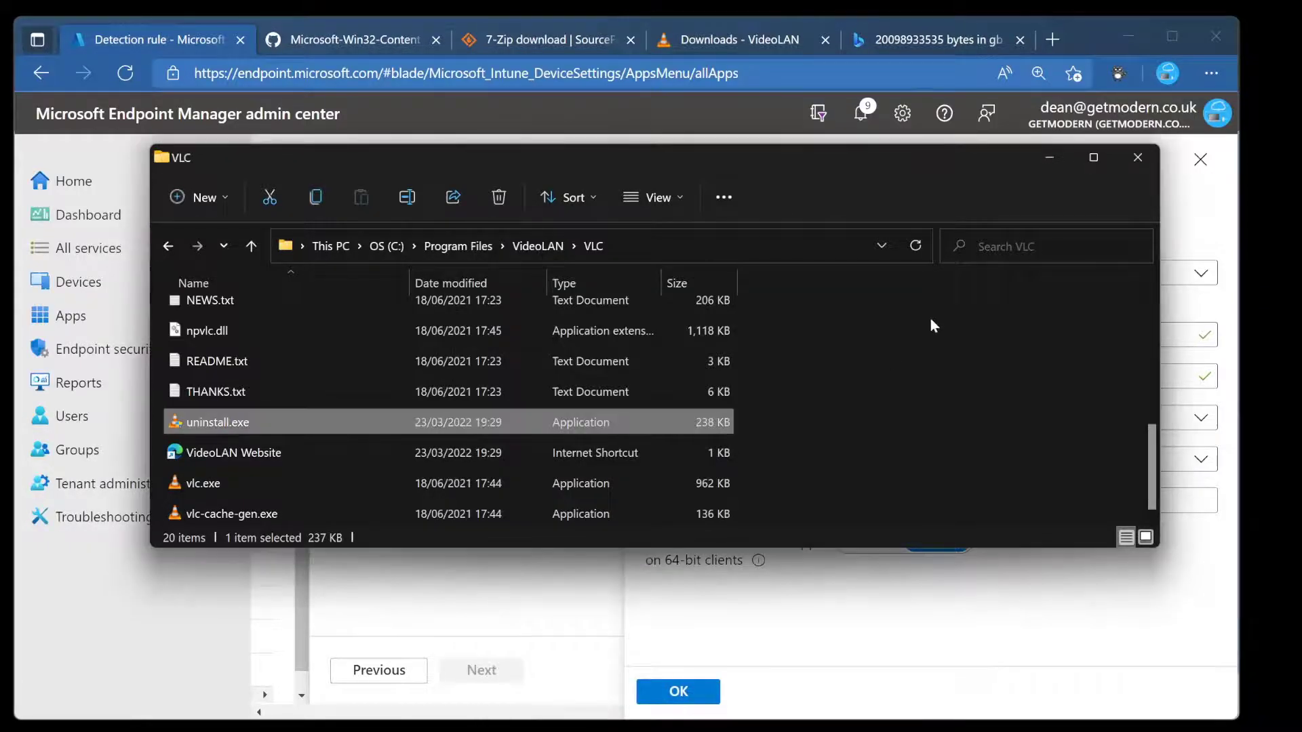
{"action": "left_click", "coordinate": [1138, 157]}
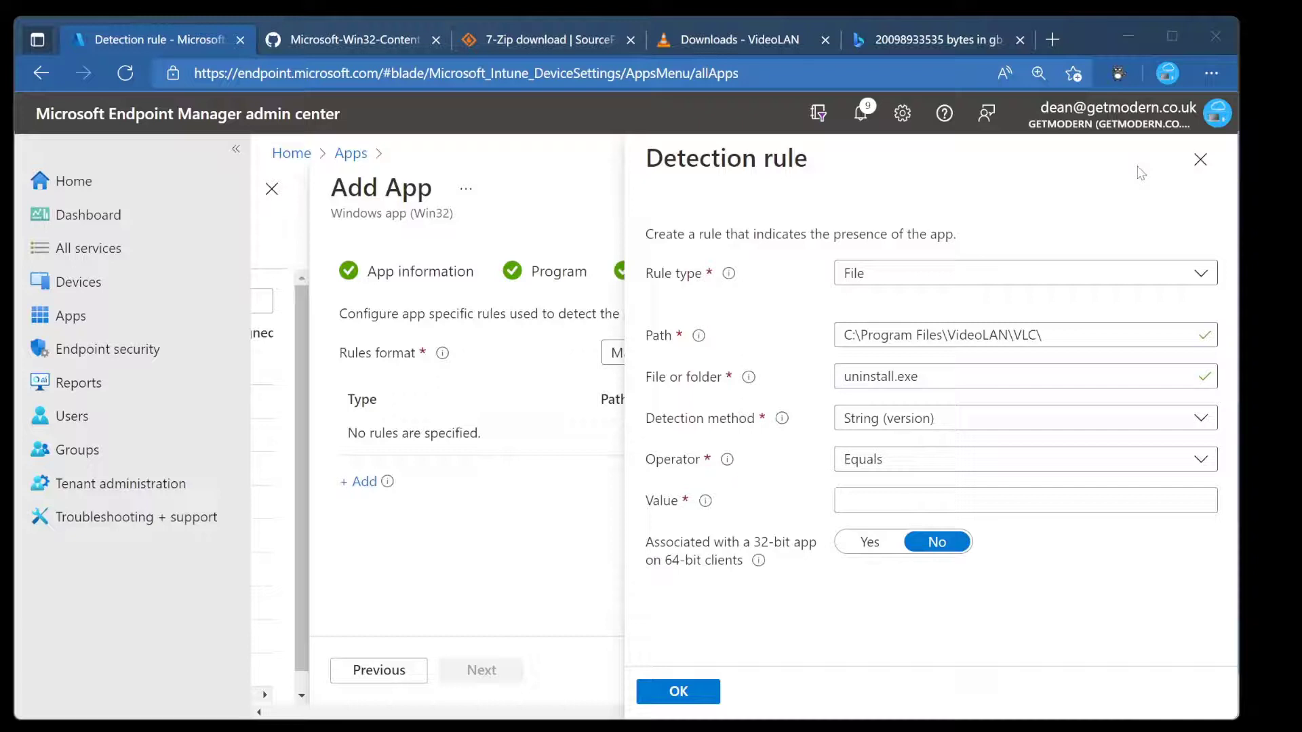
Step: Replace the rule's File or folder value uninstall.exe with vlc.exe
{"action": "left_click", "coordinate": [1071, 336]}
{"action": "left_click", "coordinate": [1032, 376]}
{"action": "triple_click", "coordinate": [872, 376]}
{"action": "type", "text": "vl"}
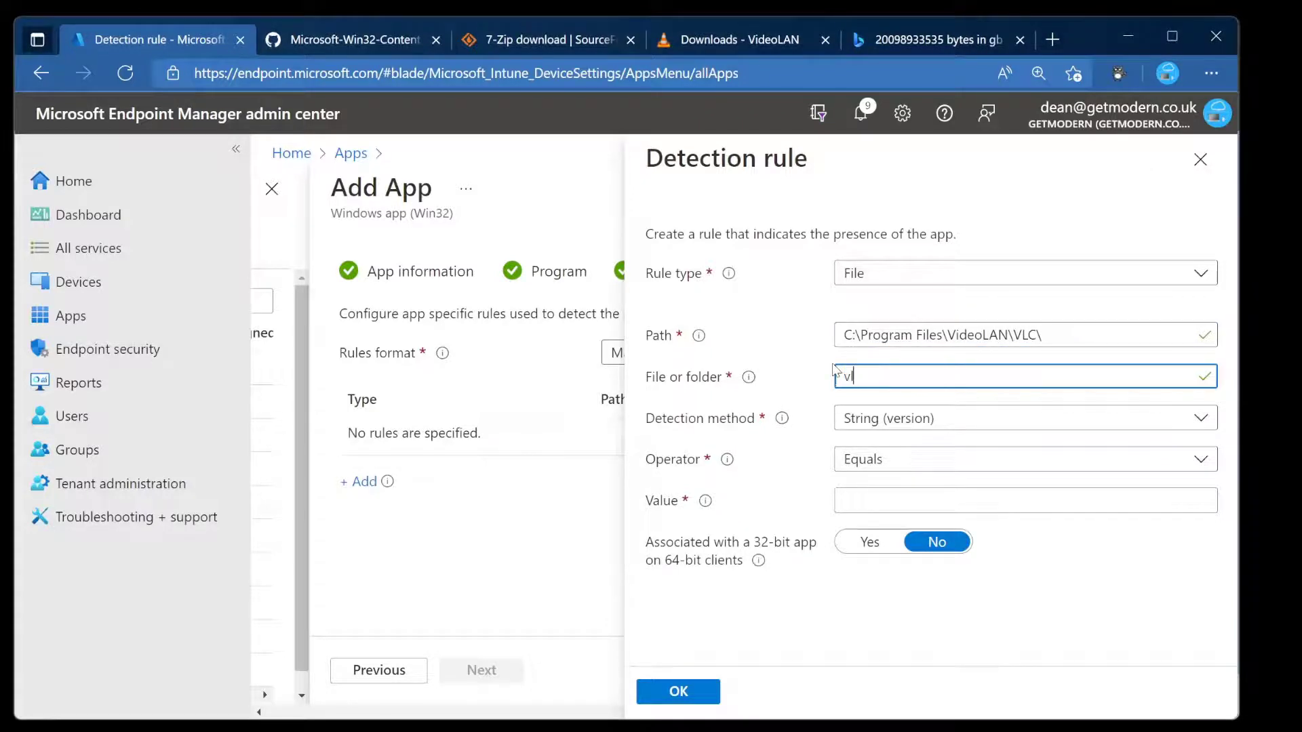
{"action": "type", "text": "c.exe"}
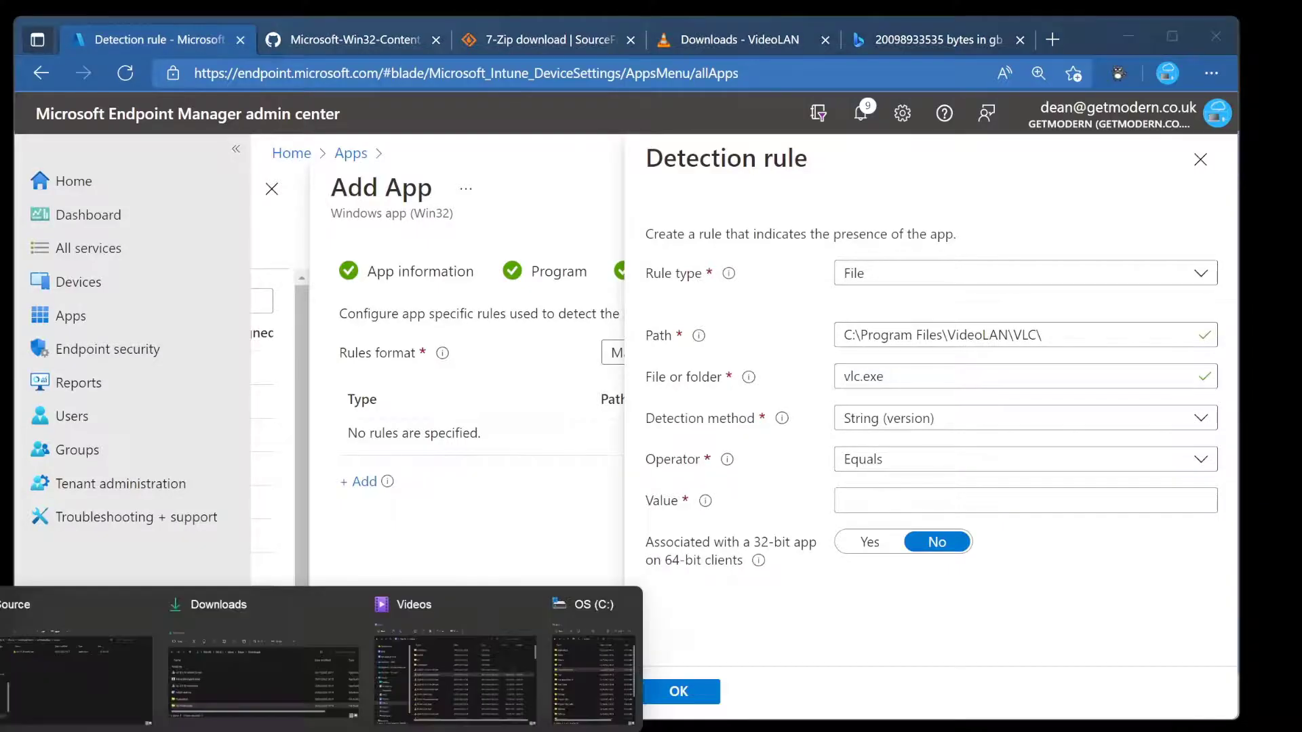
Step: Read vlc.exe's file version, 3.0.16.0, from its Details properties
{"action": "left_click", "coordinate": [74, 651]}
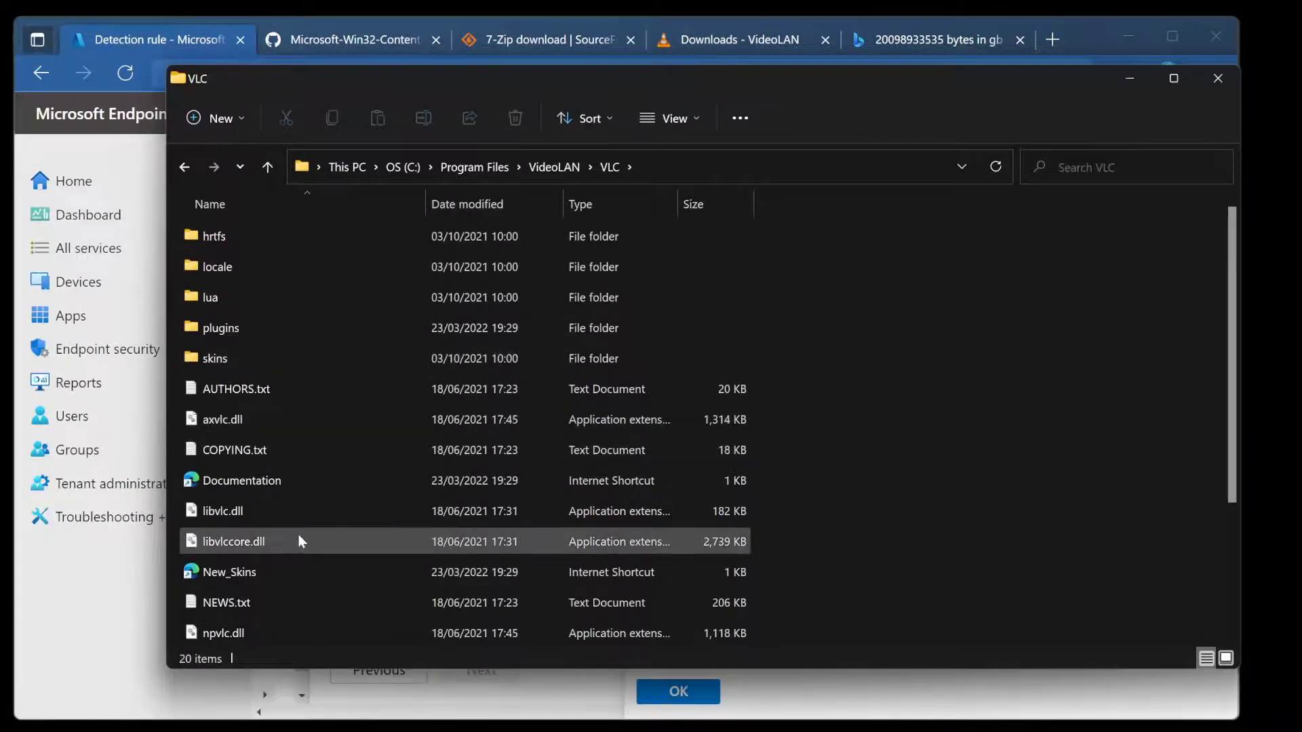
{"action": "key", "text": "v"}
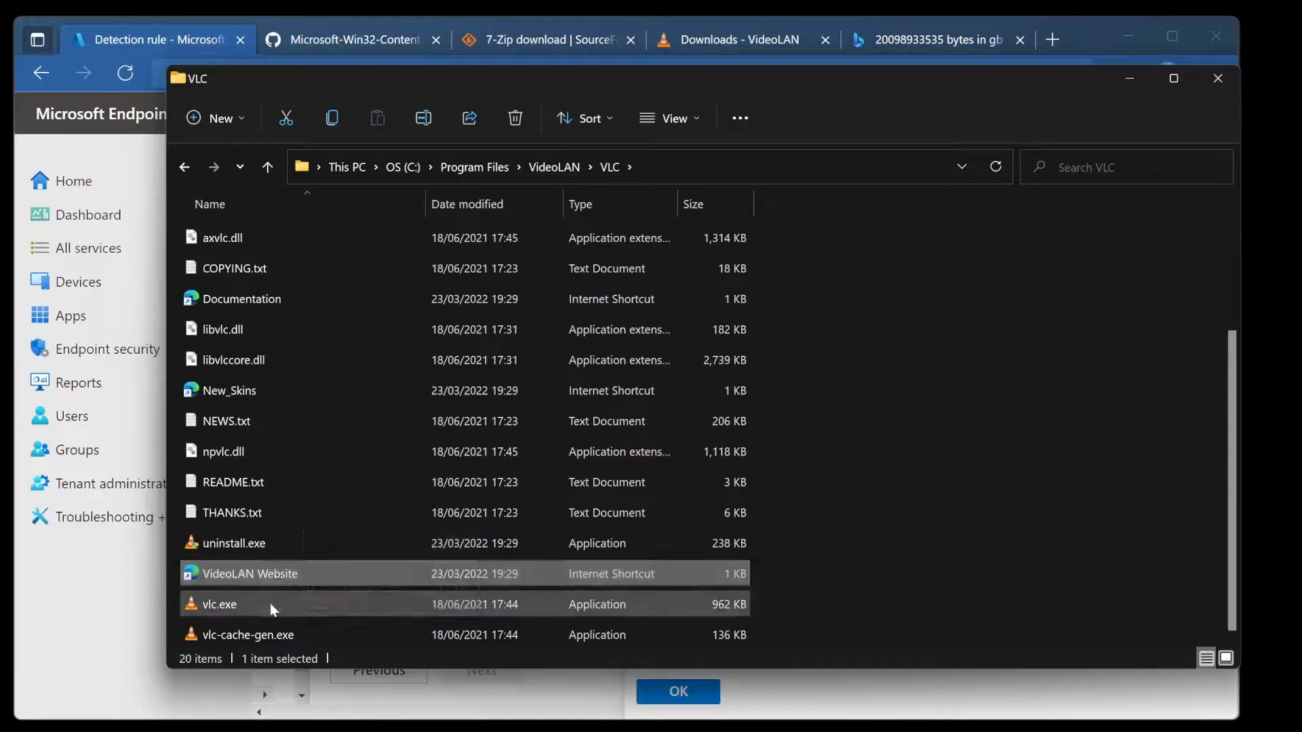
{"action": "left_click", "coordinate": [230, 604]}
{"action": "right_click", "coordinate": [221, 604]}
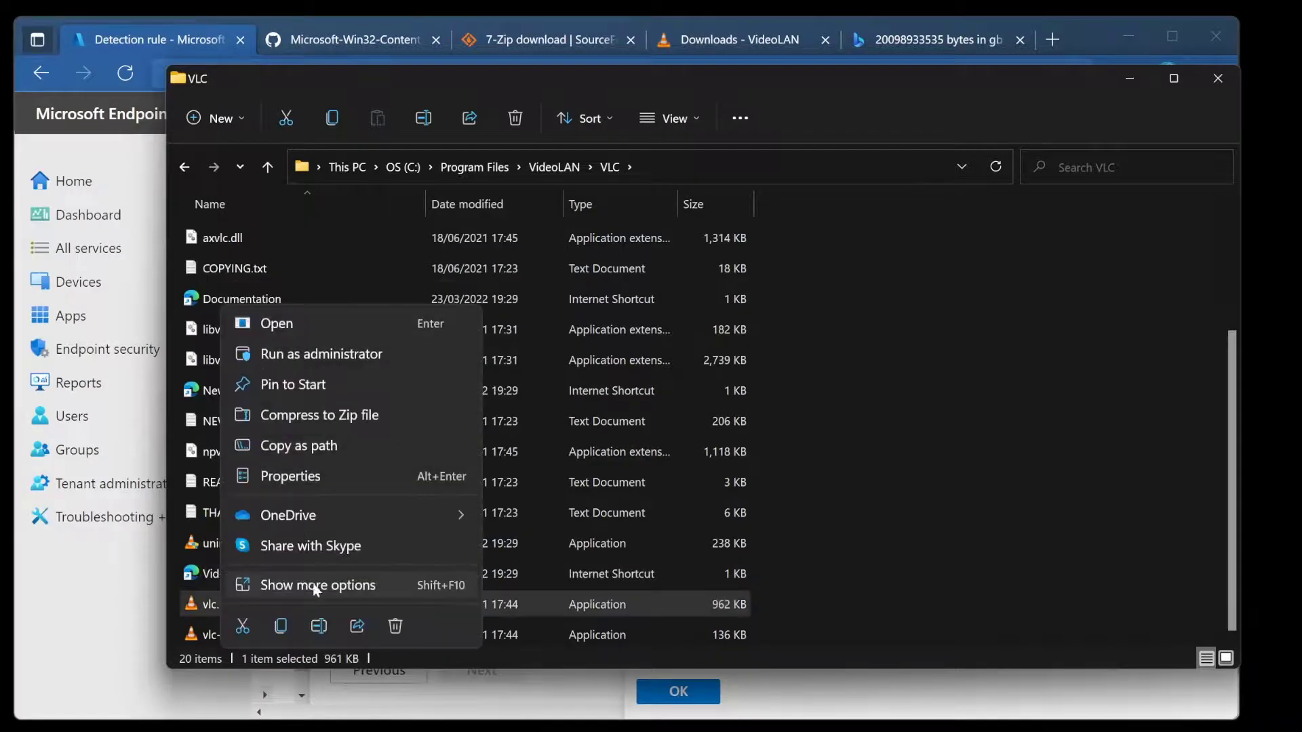
{"action": "key", "text": "Escape"}
{"action": "key", "text": "alt+Return"}
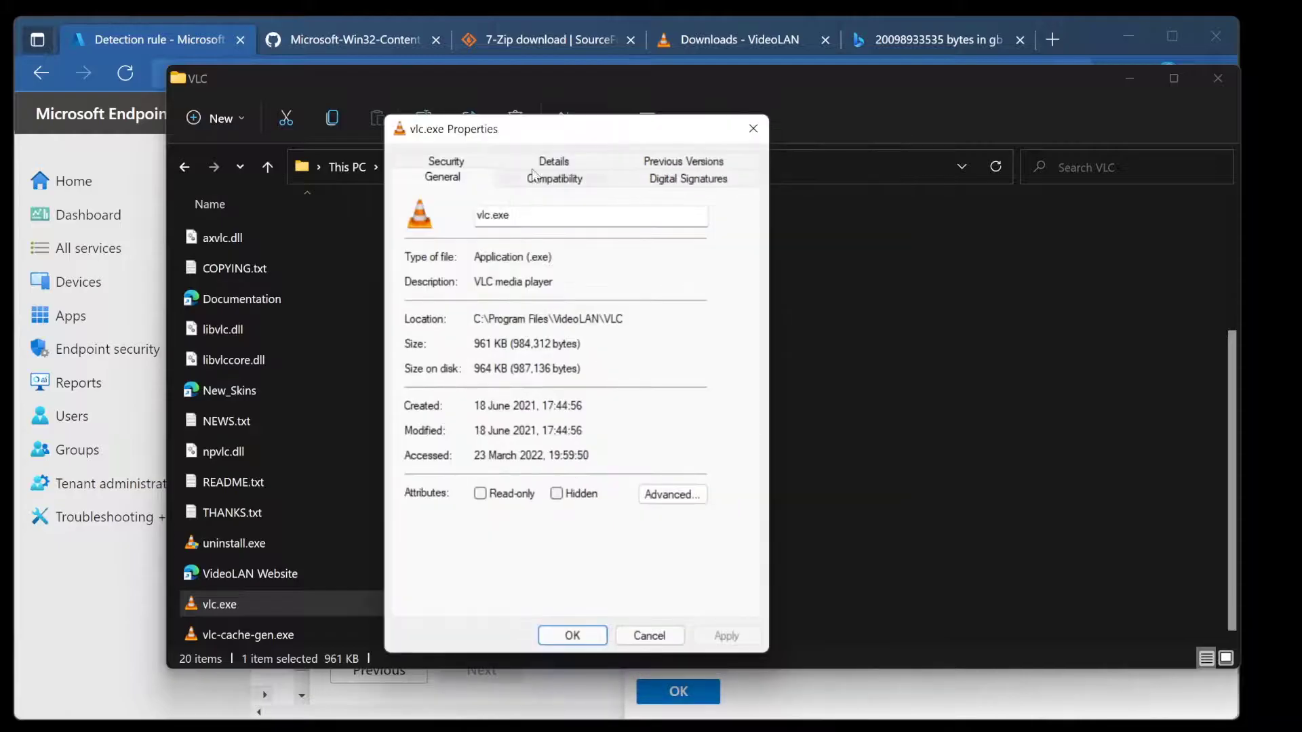
{"action": "left_click", "coordinate": [469, 164]}
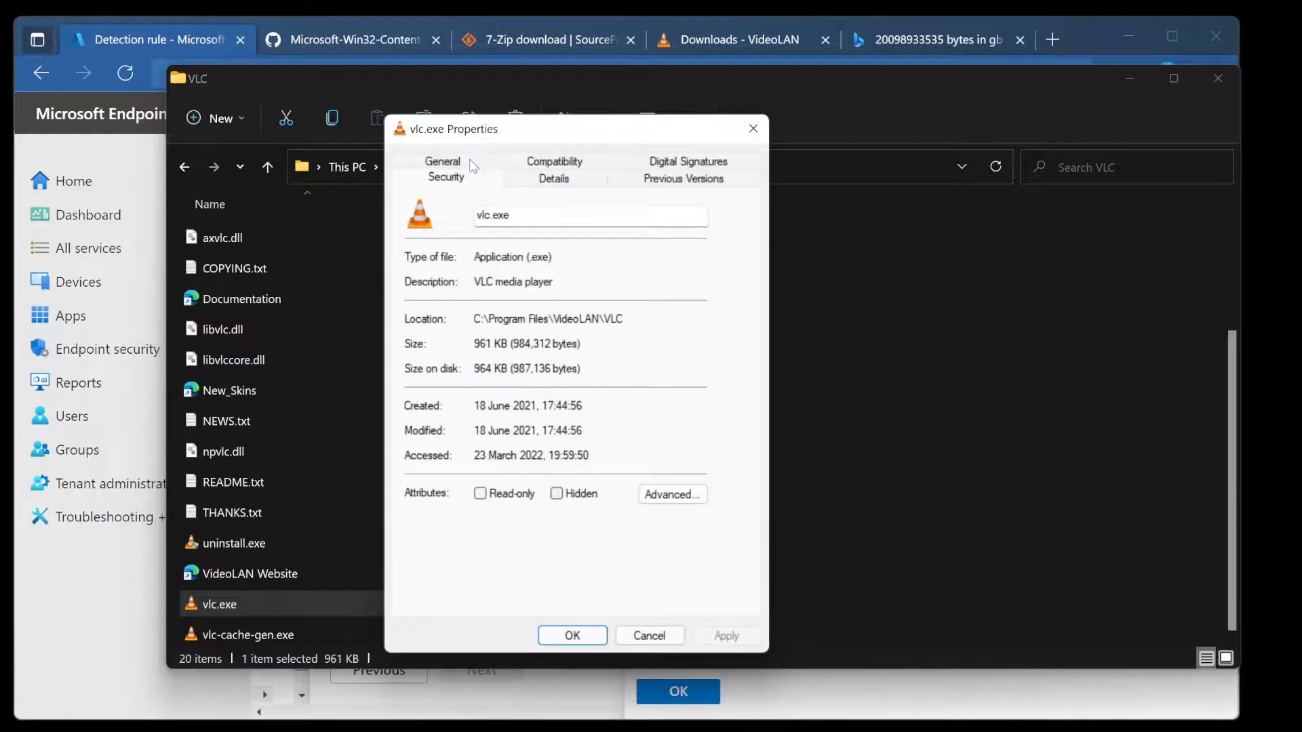
{"action": "left_click", "coordinate": [549, 183]}
{"action": "left_click", "coordinate": [526, 288]}
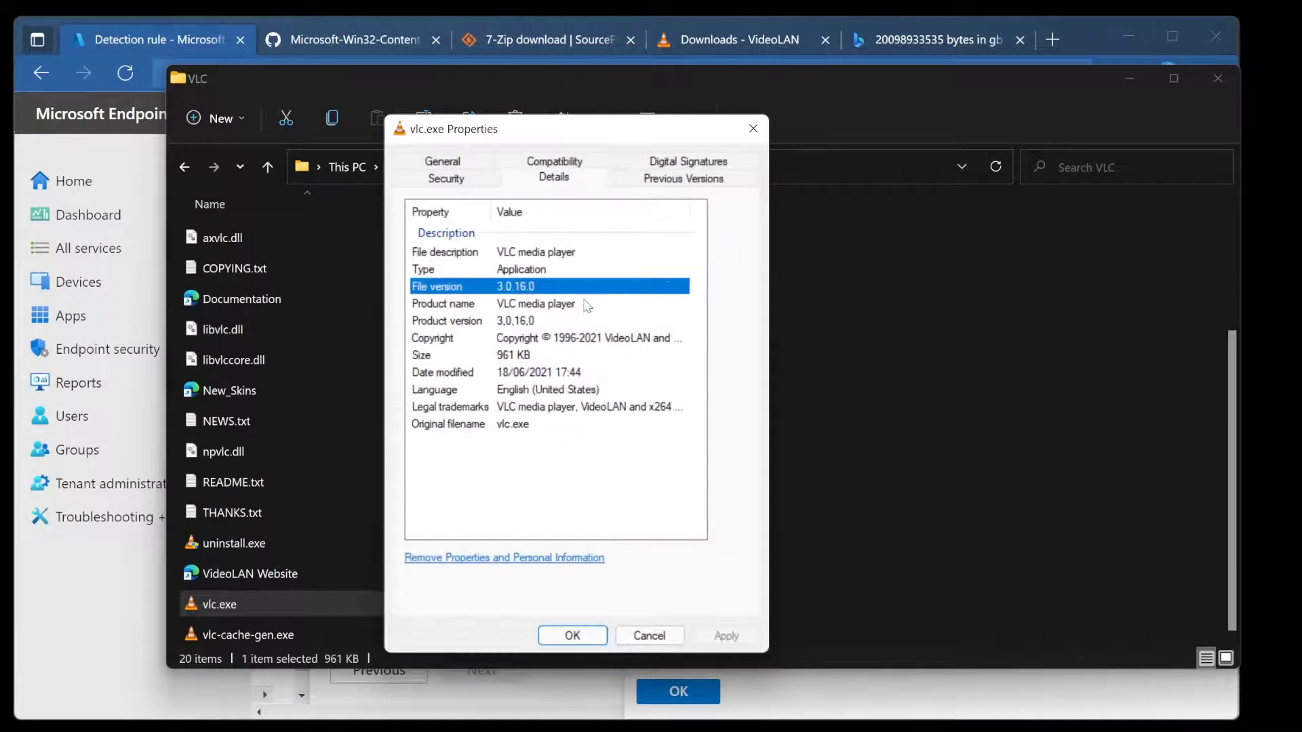
{"action": "left_click", "coordinate": [930, 135]}
{"action": "left_click", "coordinate": [1129, 78]}
{"action": "left_click", "coordinate": [941, 490]}
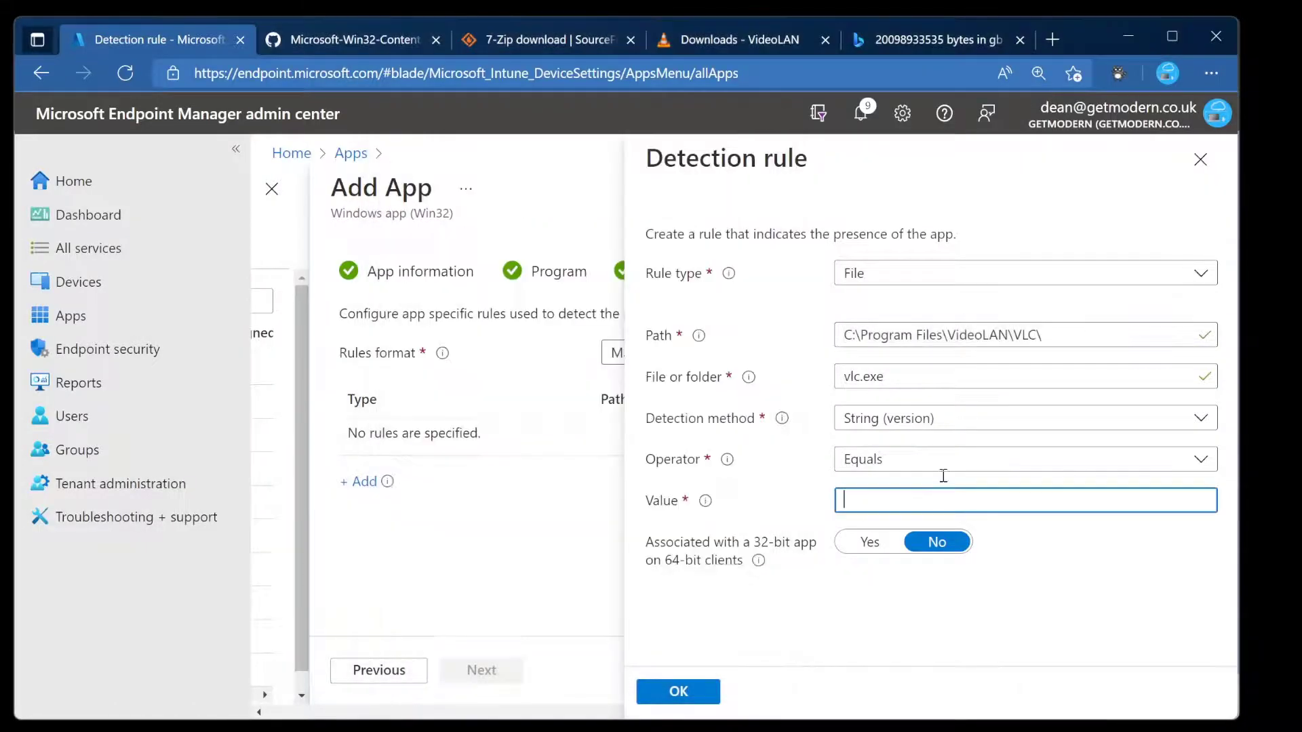
Step: Enter version value 3.0.16.0, save the rule, and advance past Dependencies to Supersedence
{"action": "type", "text": "3.0.16.0"}
{"action": "left_click", "coordinate": [710, 690]}
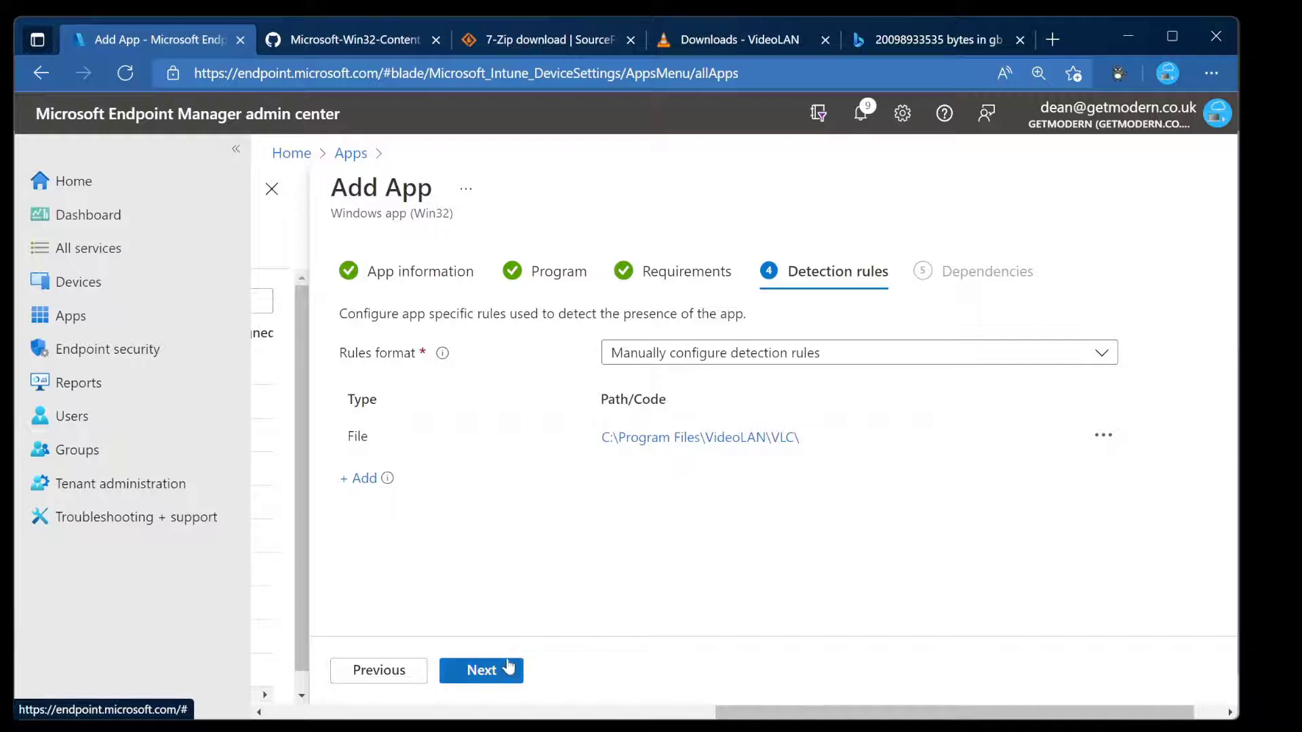
{"action": "left_click", "coordinate": [510, 668]}
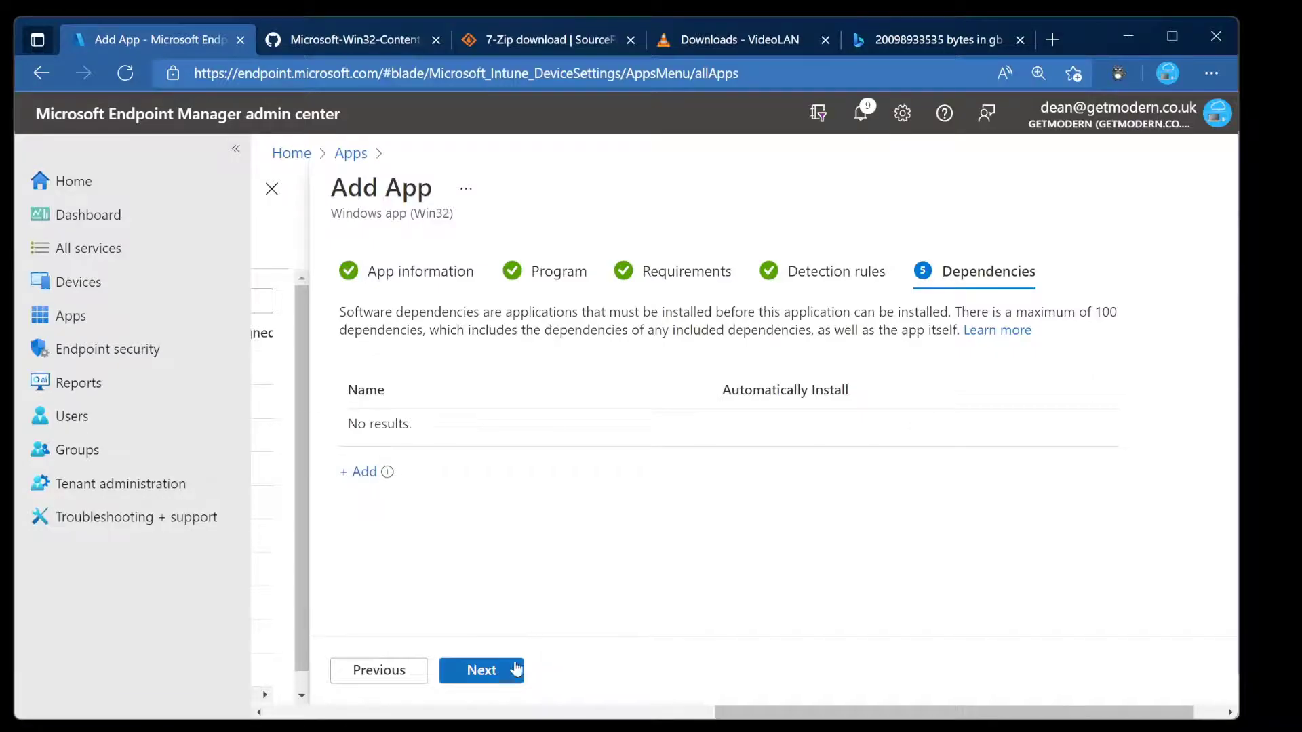
{"action": "left_click", "coordinate": [510, 669]}
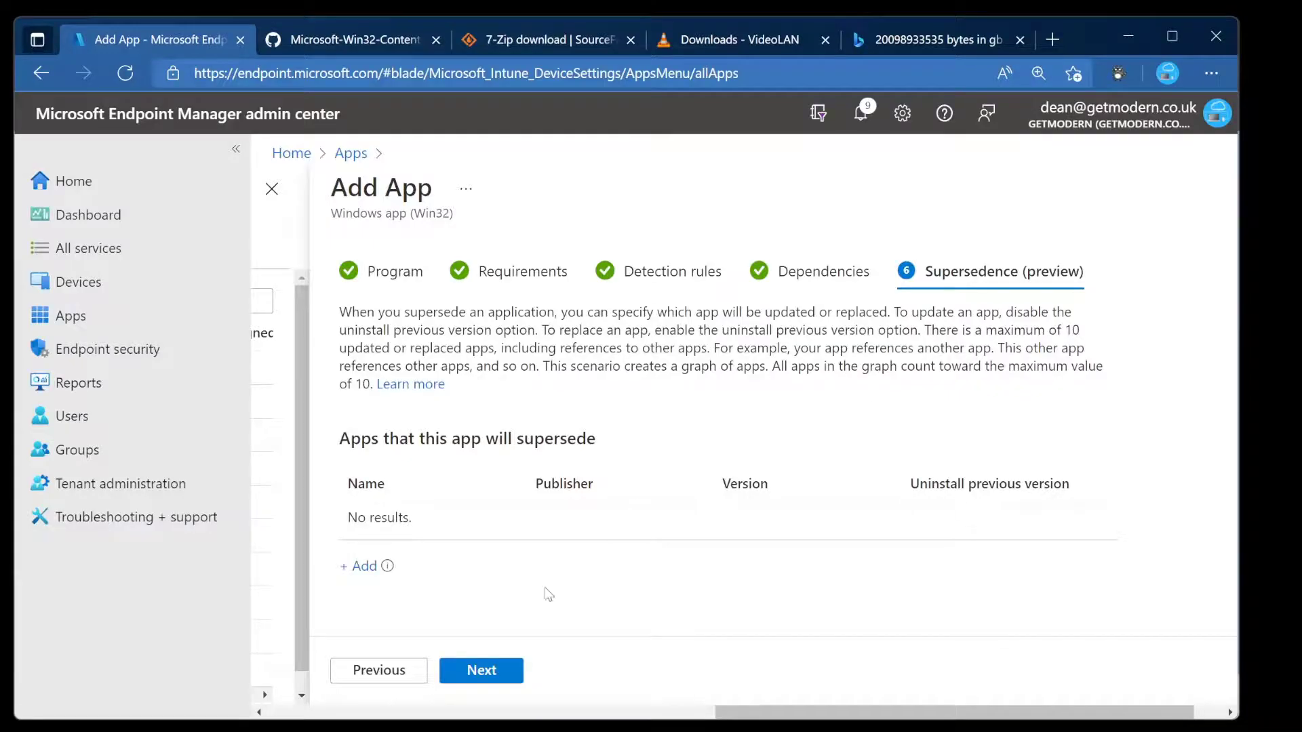
Step: On Assignments, add All devices under Required for the VLC app
{"action": "left_click", "coordinate": [507, 671]}
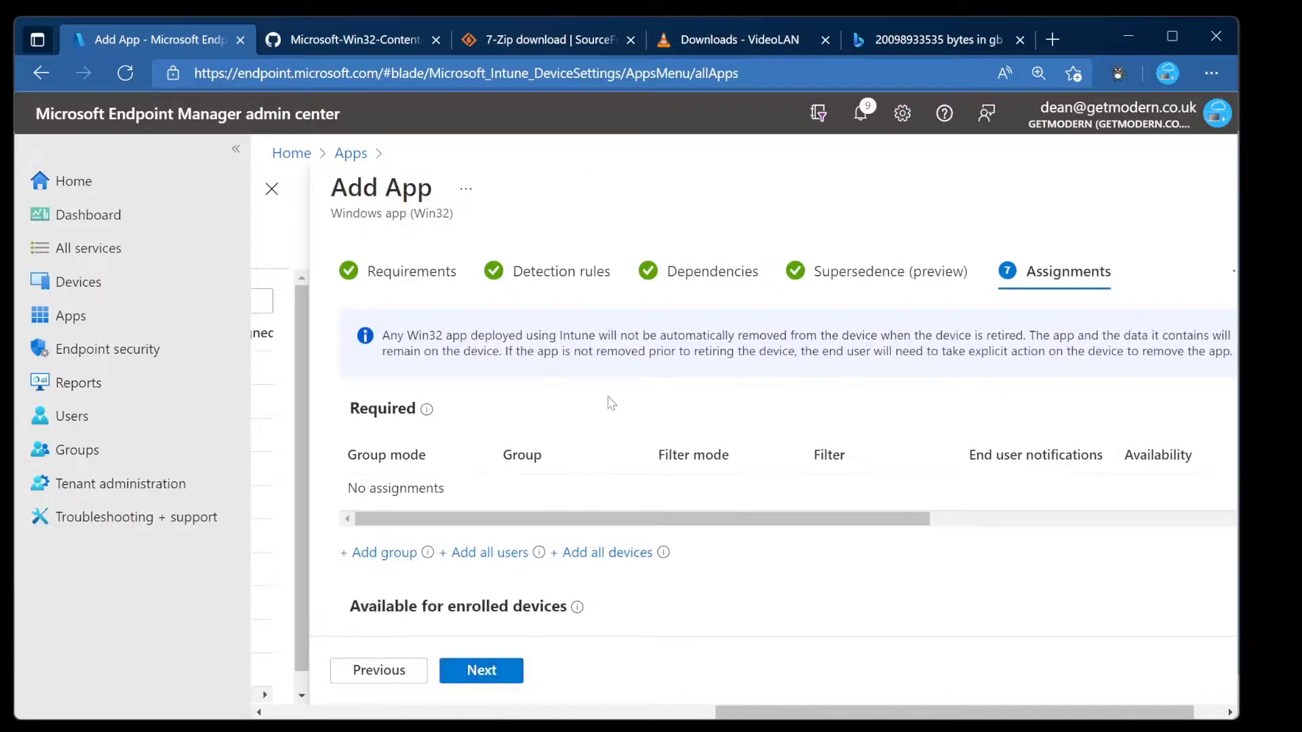
{"action": "scroll", "coordinate": [600, 467], "scroll_direction": "down", "scroll_amount": 3}
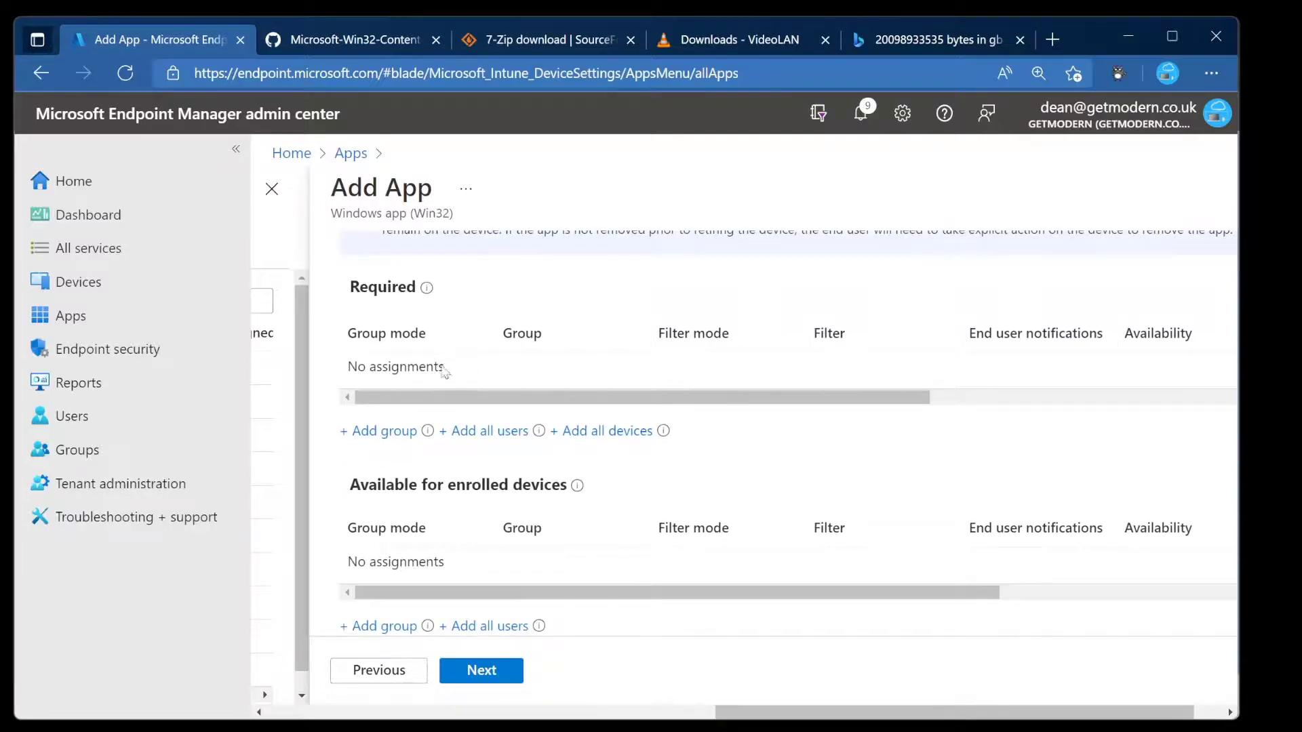
{"action": "left_click", "coordinate": [645, 442]}
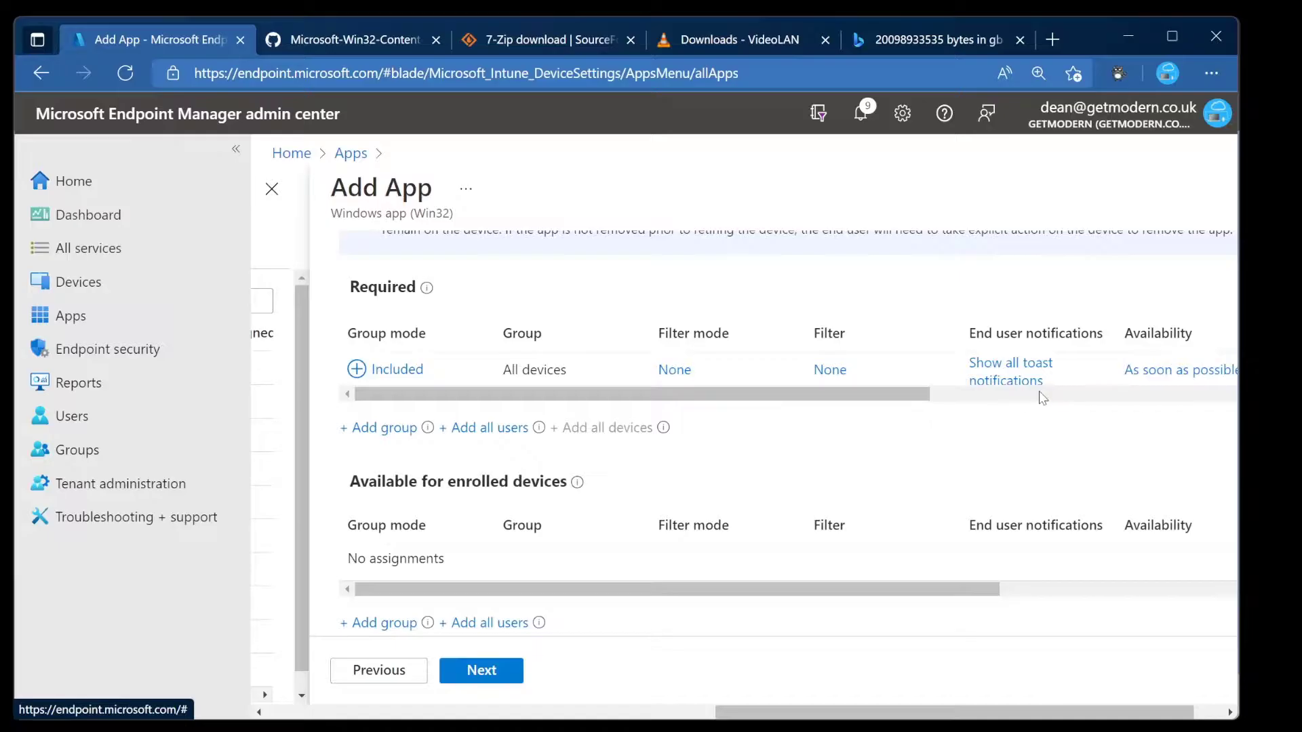
Step: Leave the All devices assignment's end user notifications at 'Show all toast notifications' and save
{"action": "left_click", "coordinate": [1025, 365]}
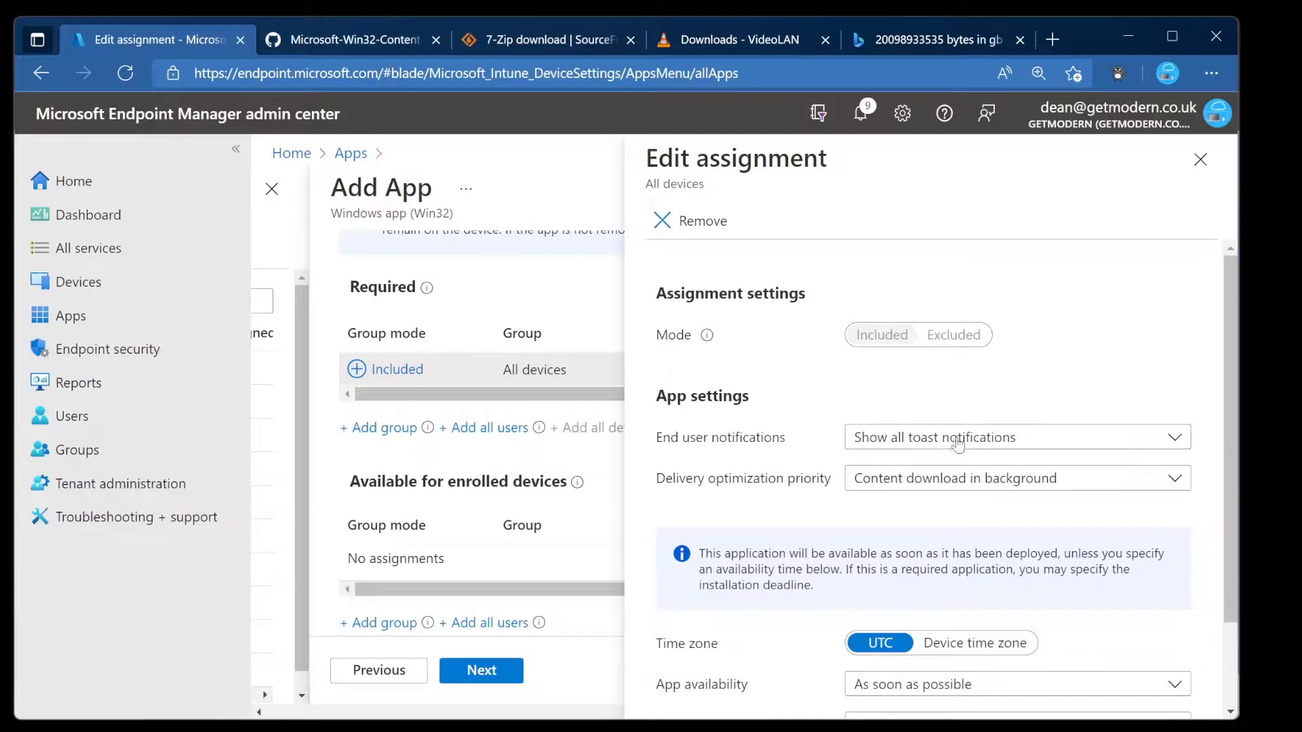
{"action": "left_click", "coordinate": [1029, 436]}
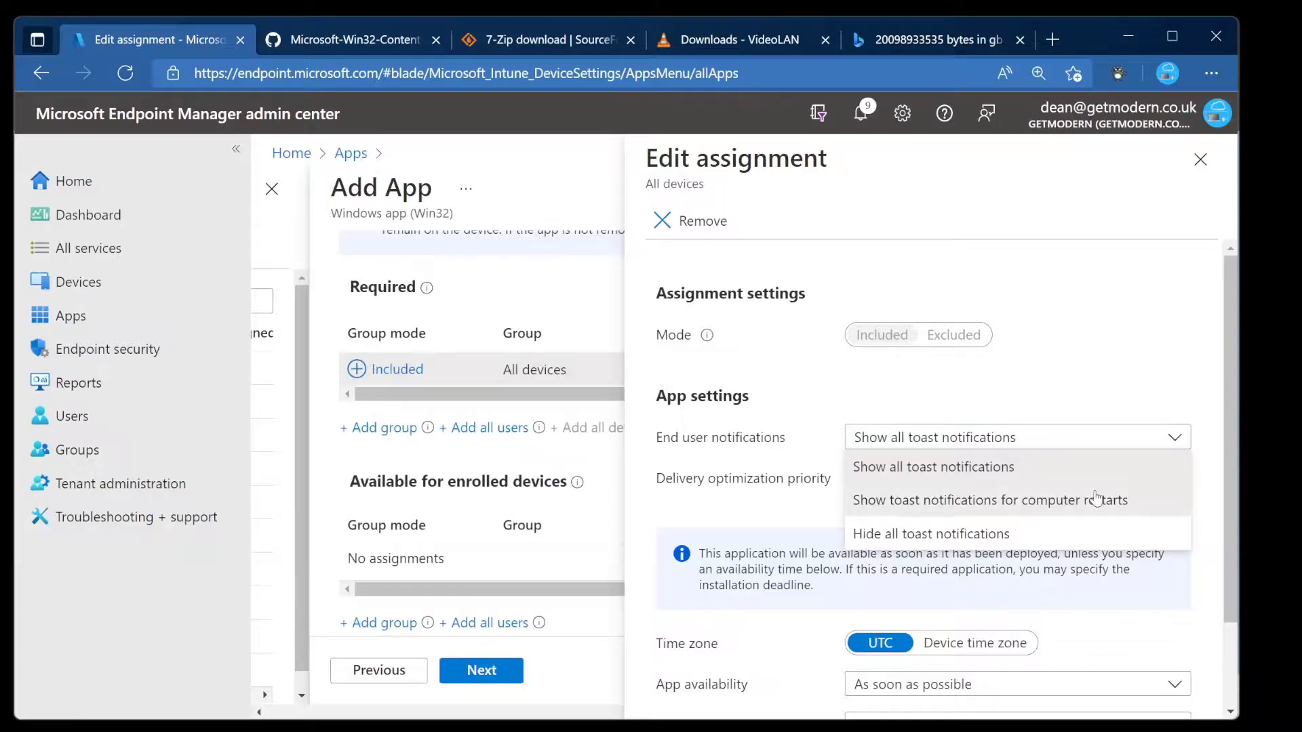
{"action": "left_click", "coordinate": [1085, 500]}
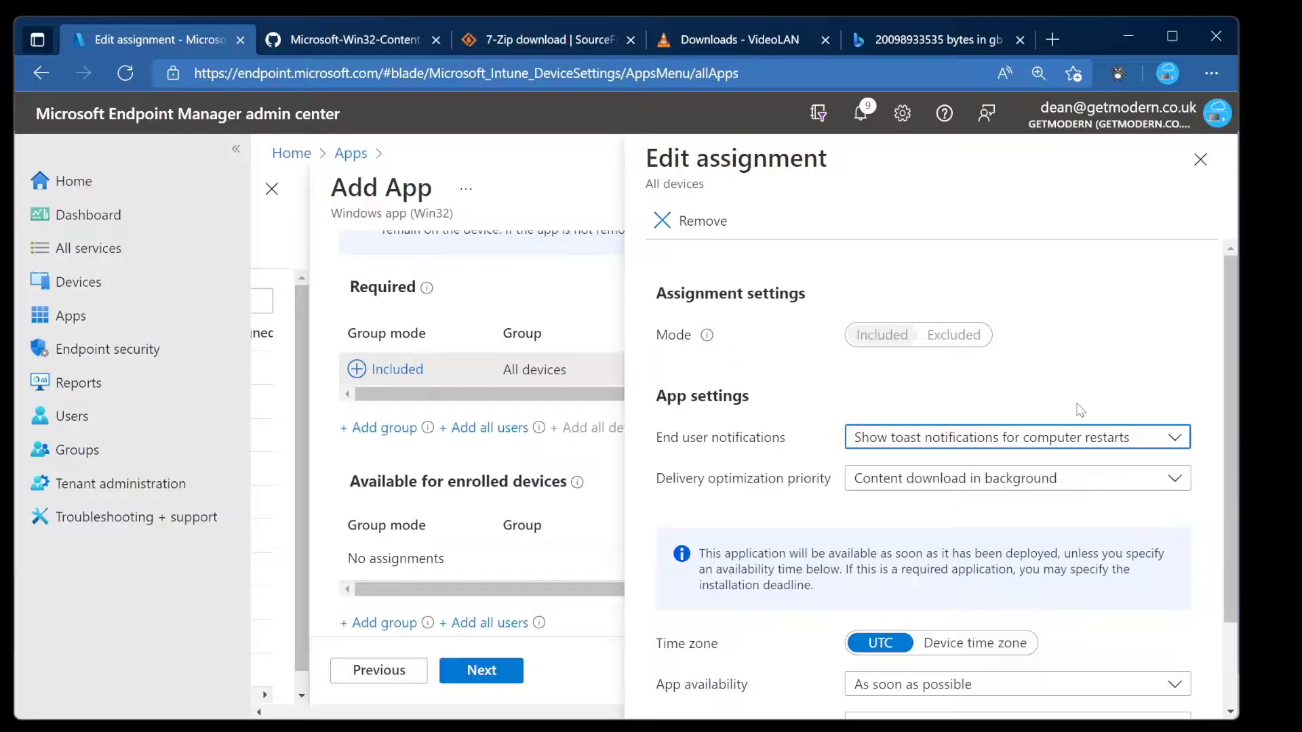
{"action": "scroll", "coordinate": [1071, 434], "scroll_direction": "down", "scroll_amount": 2}
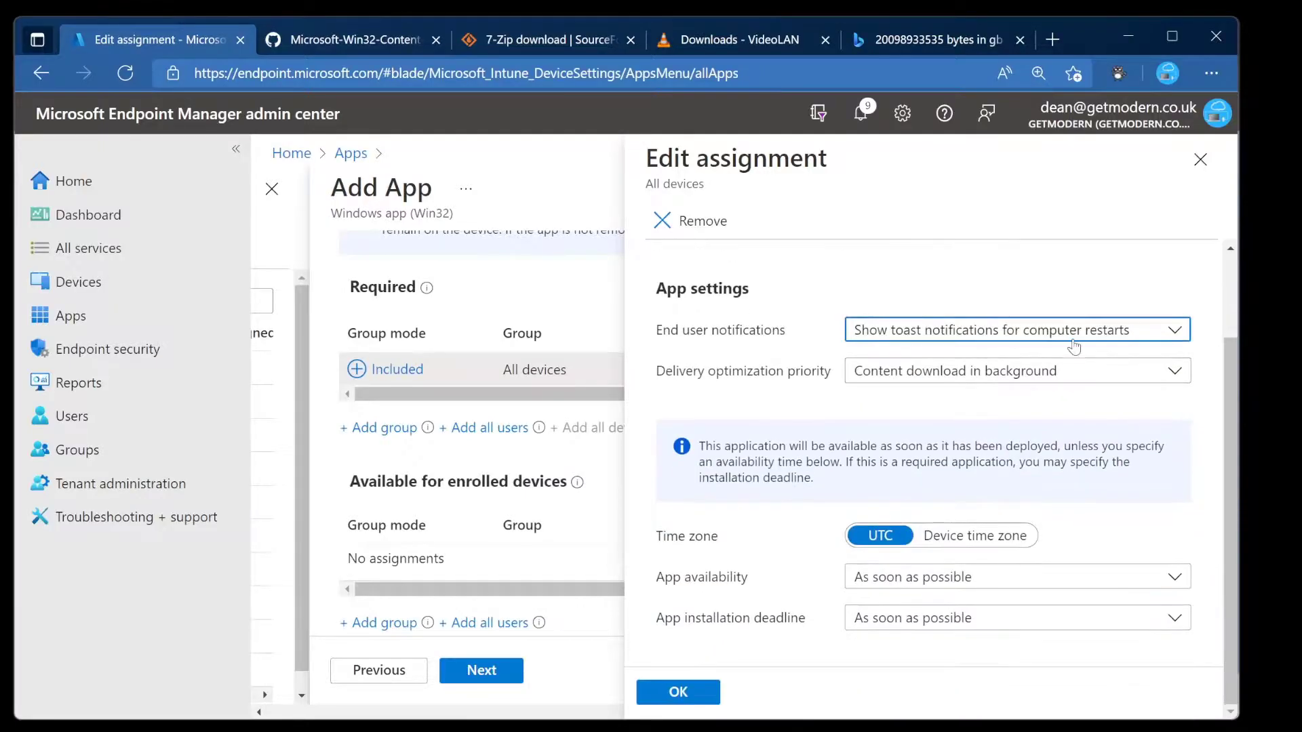
{"action": "left_click", "coordinate": [1068, 333]}
{"action": "left_click", "coordinate": [1047, 365]}
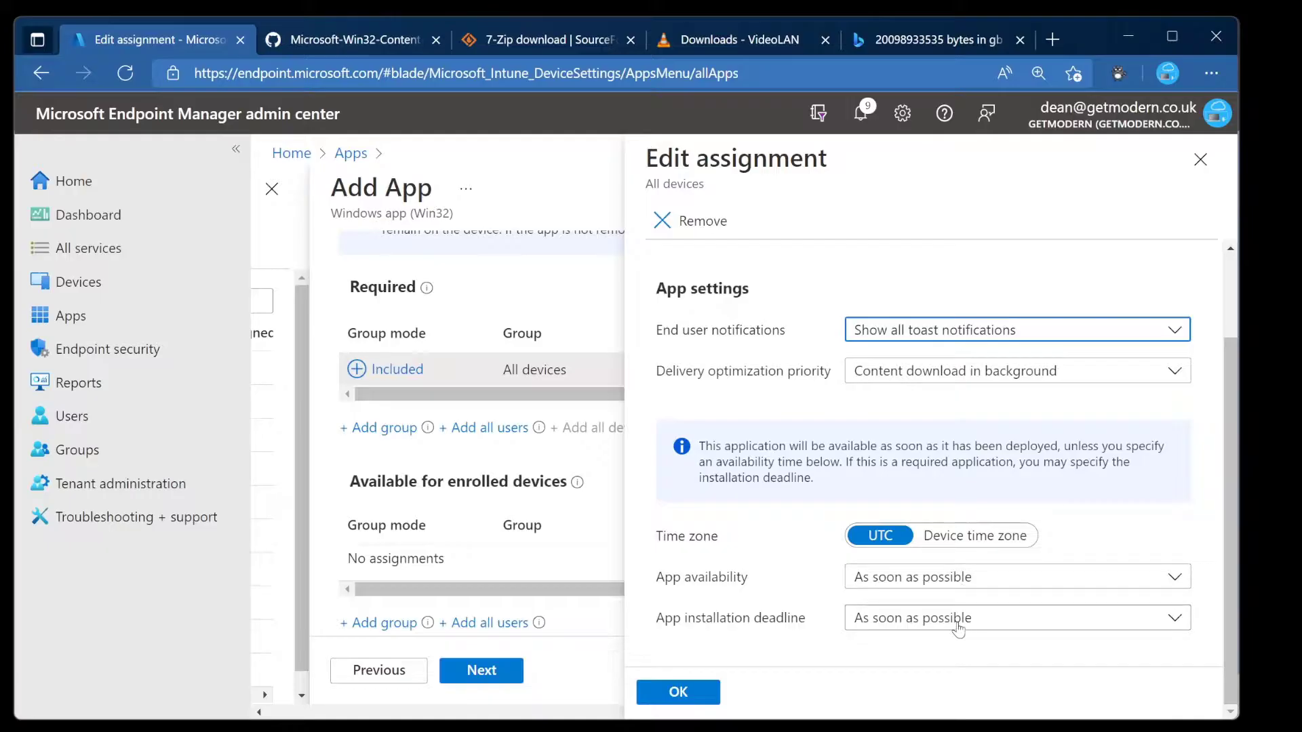
{"action": "left_click", "coordinate": [692, 698]}
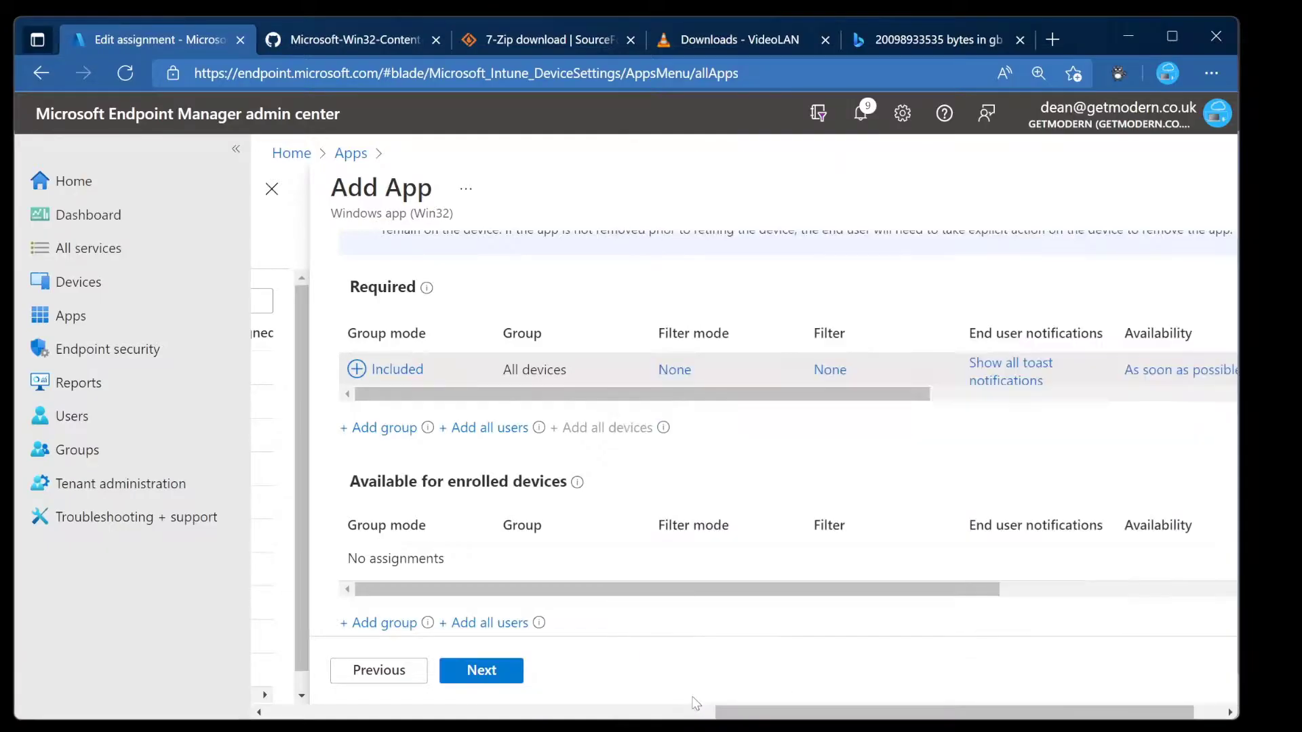
Step: Review the VLC Media Player summary and create the app
{"action": "left_click", "coordinate": [518, 685]}
{"action": "scroll", "coordinate": [535, 590], "scroll_direction": "down", "scroll_amount": 2}
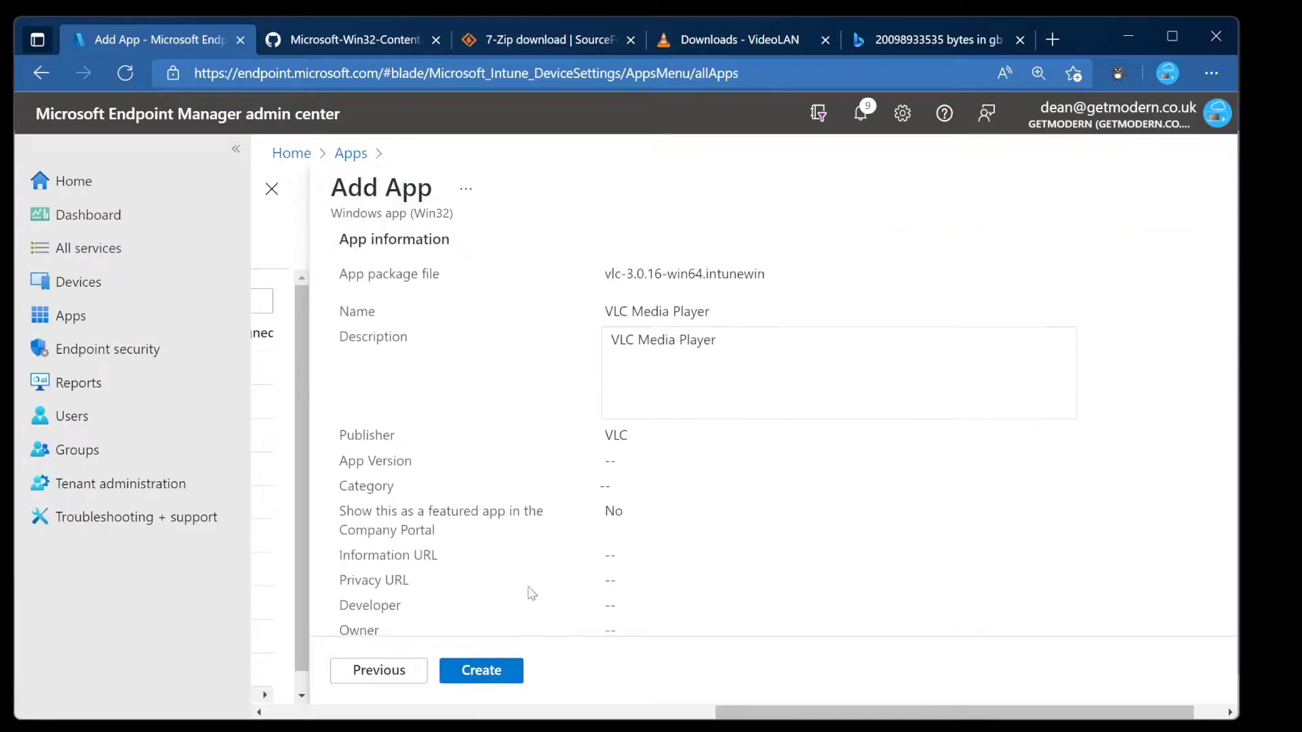
{"action": "left_click", "coordinate": [505, 676]}
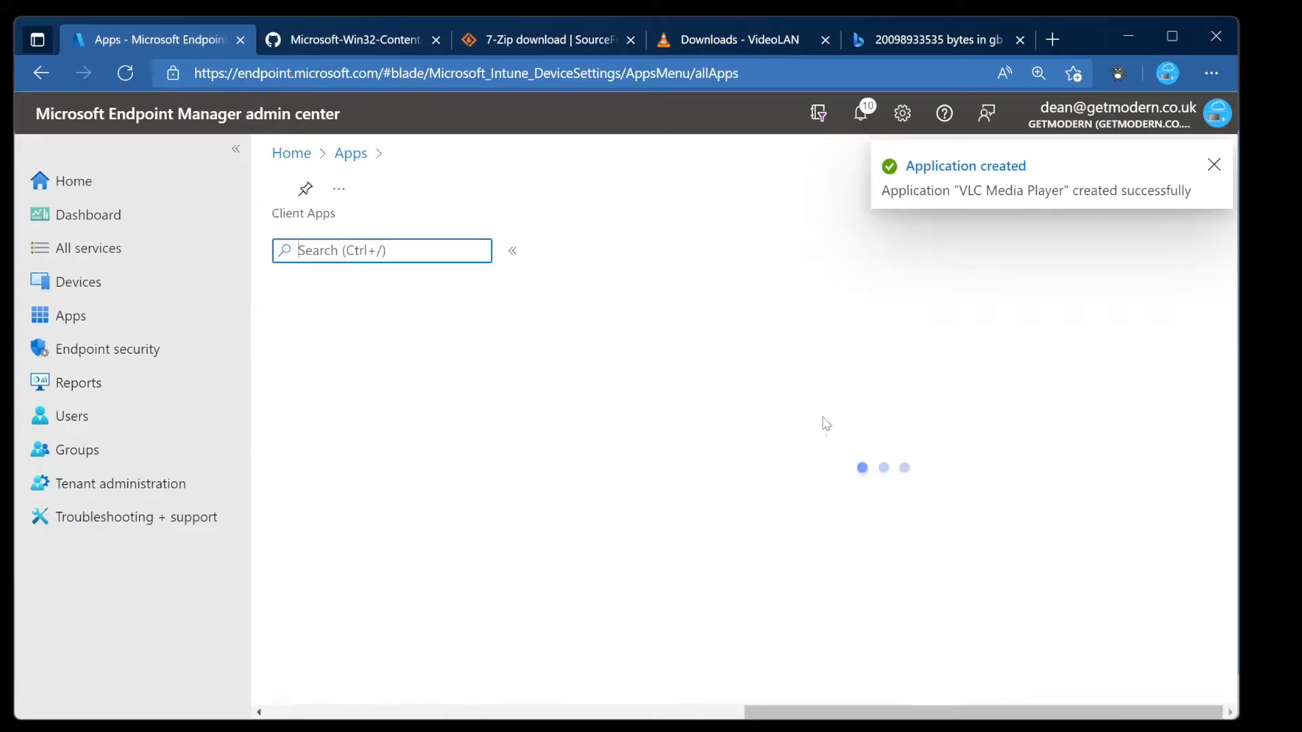